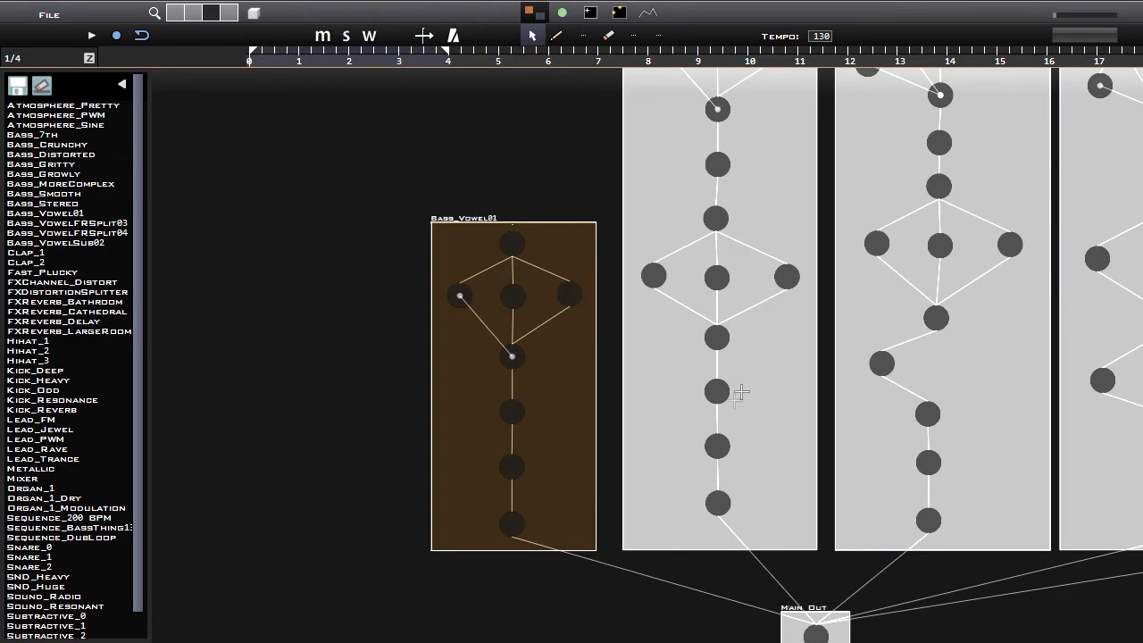
# - Select the Bass_VowelSub02 group and play a test note through it
pyautogui.moveTo(735, 401); pyautogui.dragTo(684, 375)
pyautogui.scroll(-2, 607, 399)
pyautogui.moveTo(912, 329); pyautogui.dragTo(786, 372)
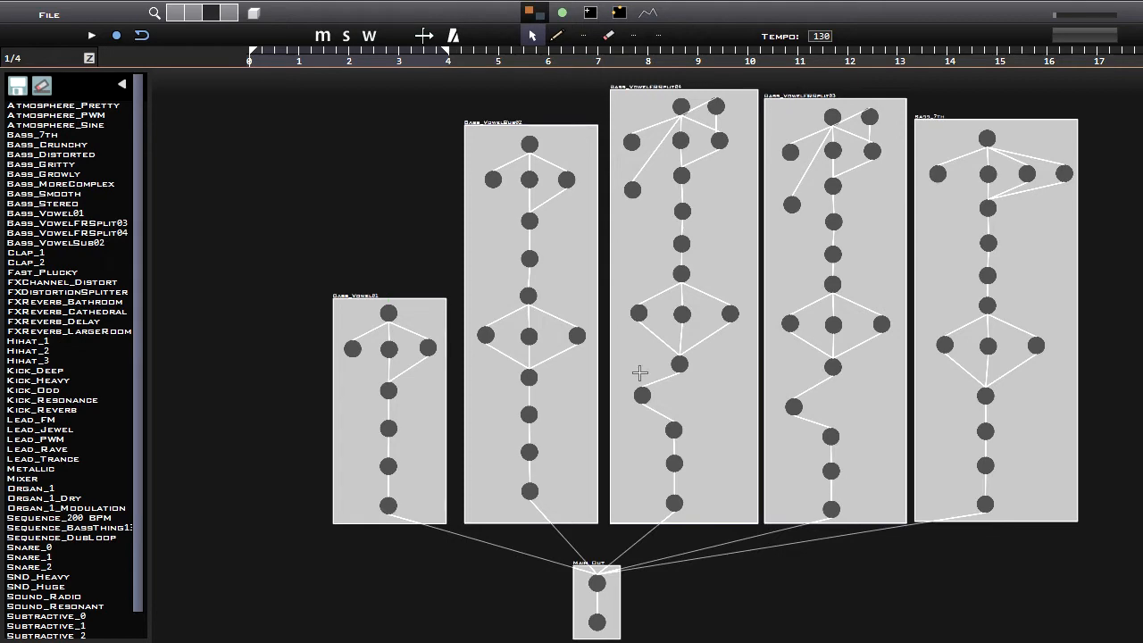
pyautogui.moveTo(574, 322); pyautogui.dragTo(584, 346)
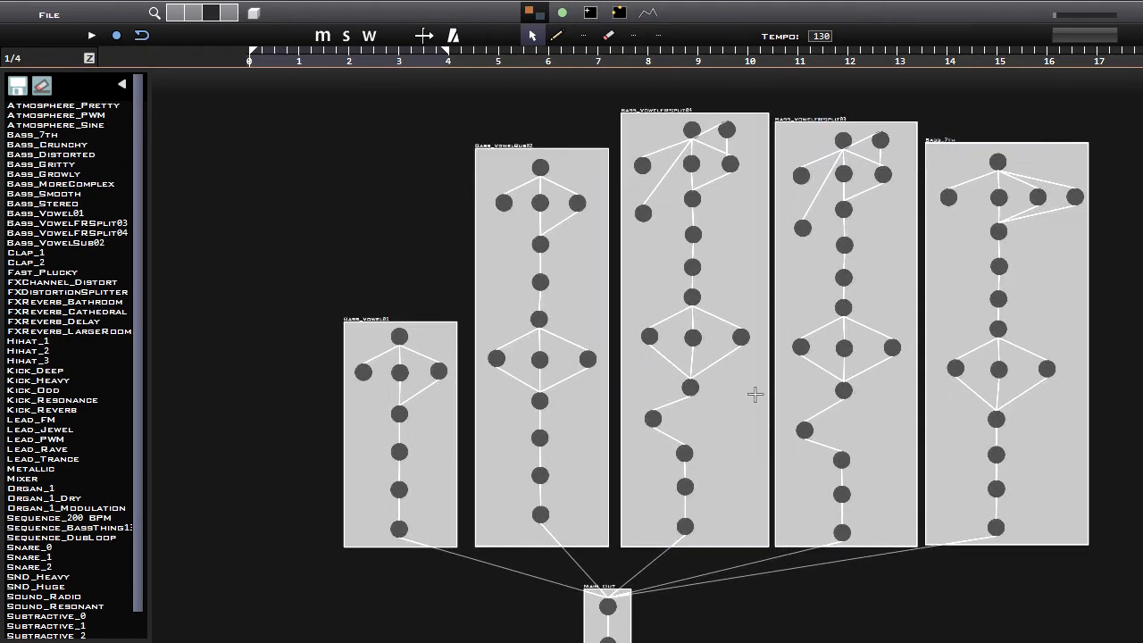
pyautogui.click(573, 357)
pyautogui.moveTo(338, 259); pyautogui.dragTo(358, 276)
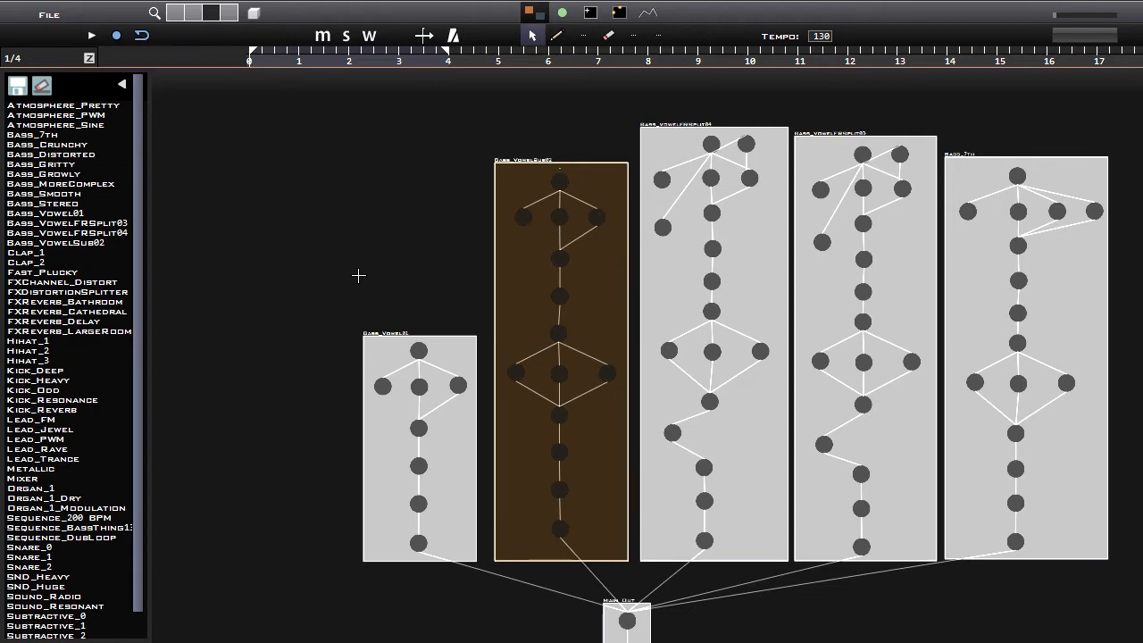
pyautogui.press('z')
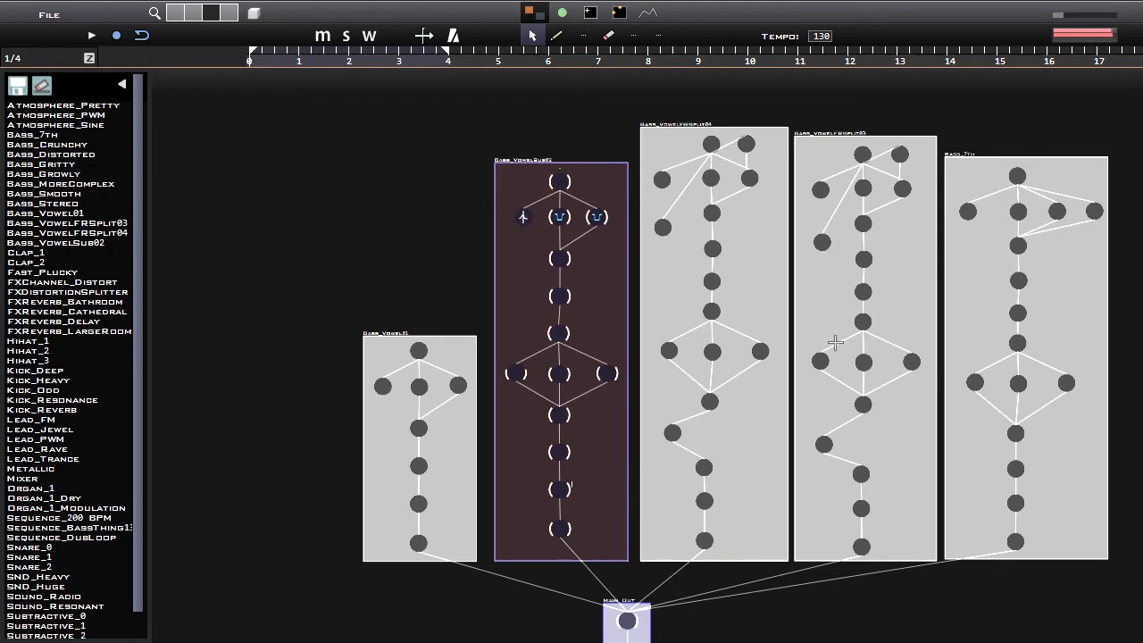
# - Audition the Bass_VowelFRSplit04 group with a test note
pyautogui.moveTo(834, 342); pyautogui.dragTo(777, 346)
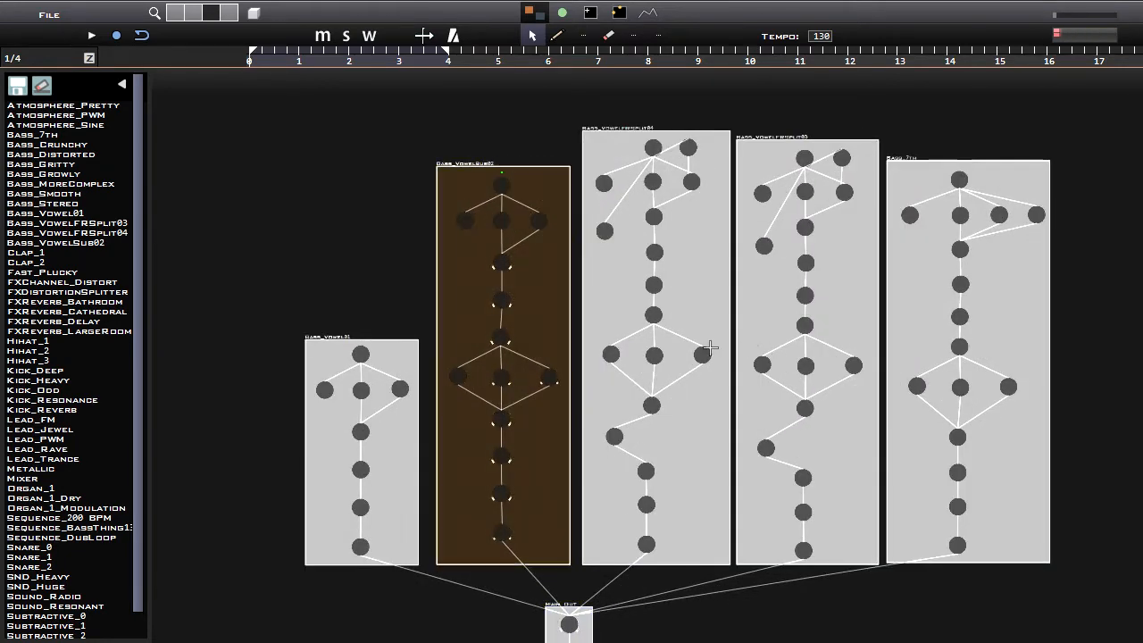
pyautogui.click(655, 340)
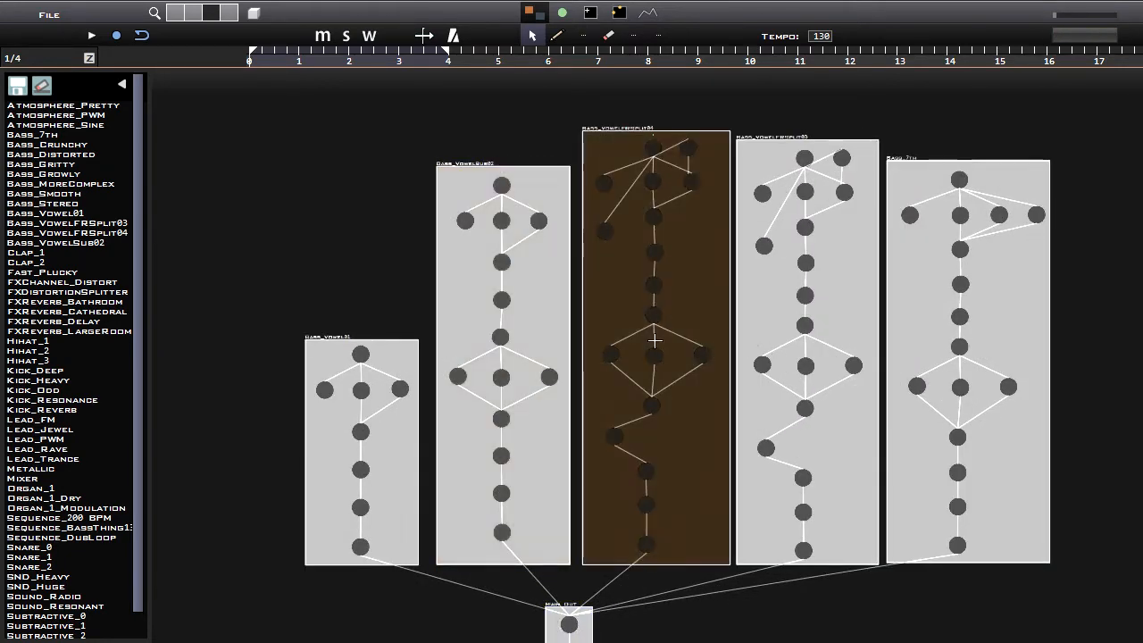
pyautogui.press('z')
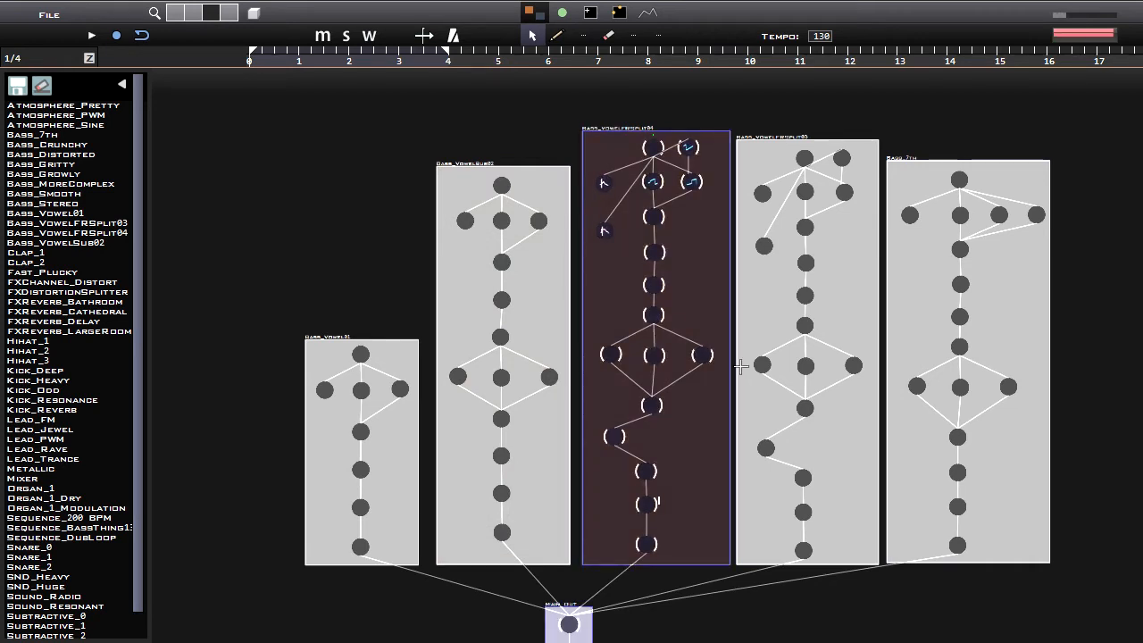
# - Select Bass_VowelFRSplit03, then switch back to Bass_VowelFRSplit04 to compare the two sounds
pyautogui.moveTo(811, 338); pyautogui.dragTo(677, 341)
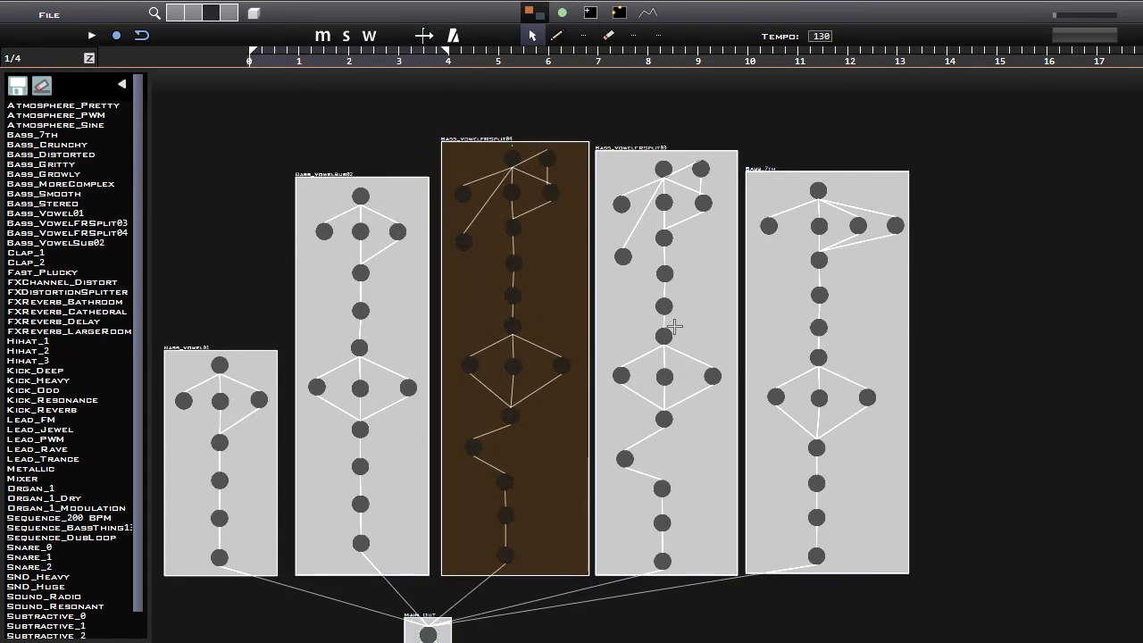
pyautogui.click(674, 327)
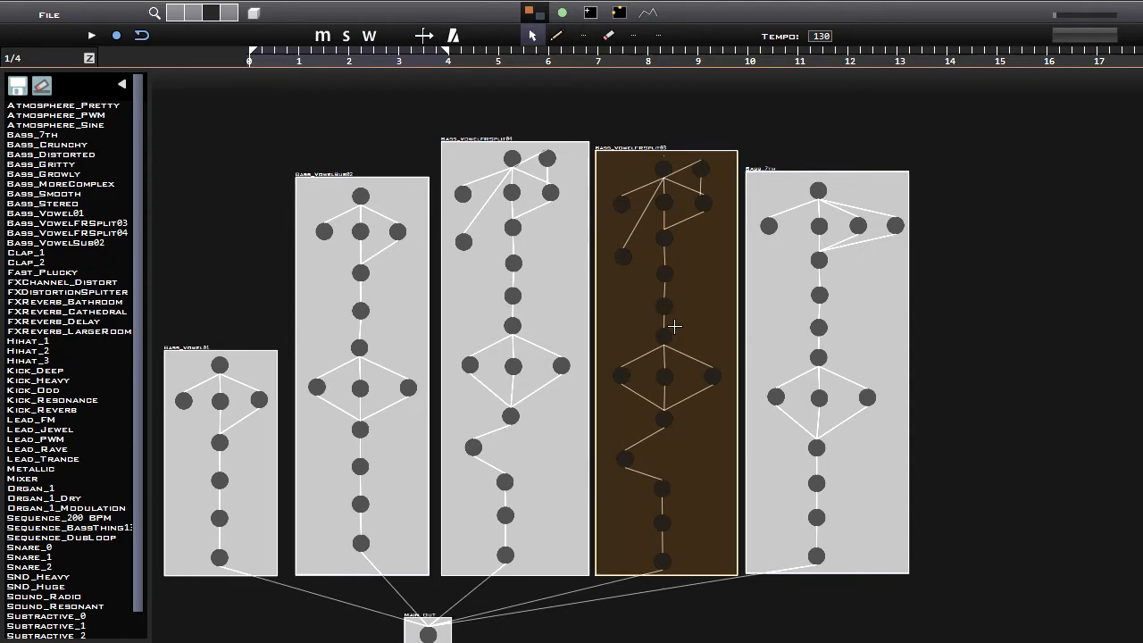
pyautogui.click(674, 326)
pyautogui.click(541, 314)
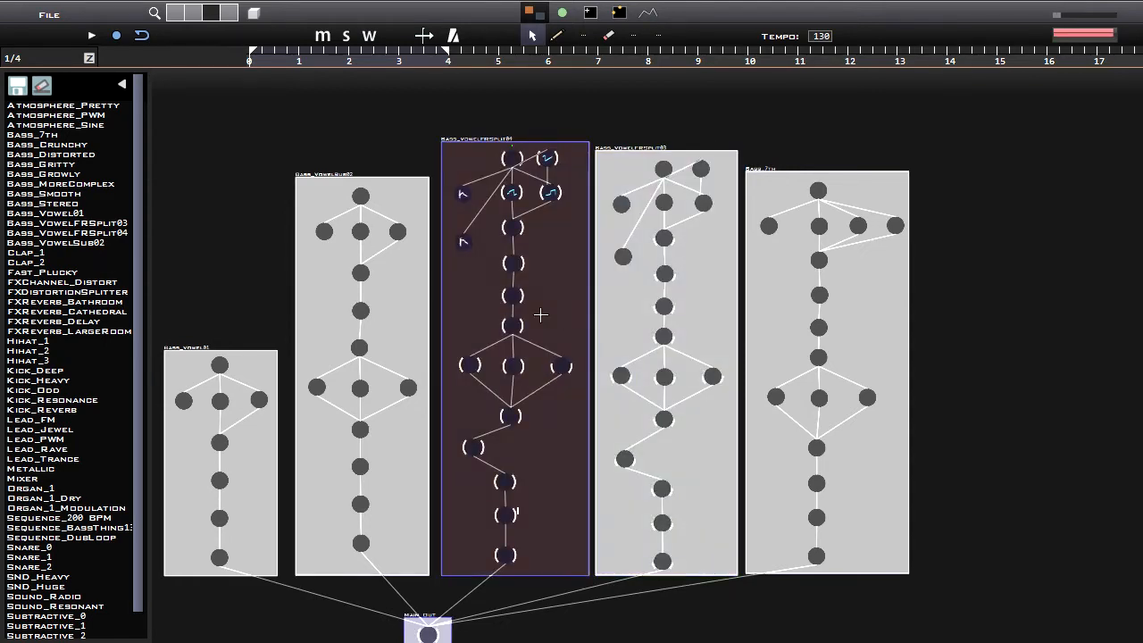
# - Show the parameter controls of the Bass_7th group and adjust the Pitch/Res of the filter above its equalizer
pyautogui.moveTo(829, 353); pyautogui.dragTo(709, 331)
pyautogui.click(694, 319)
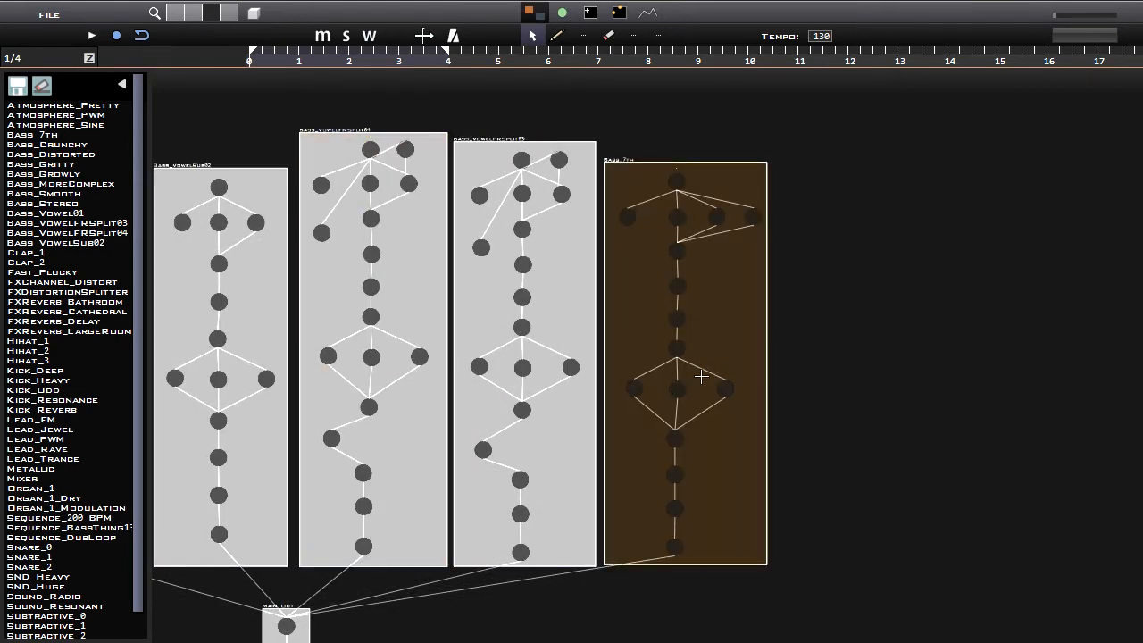
pyautogui.click(590, 13)
pyautogui.moveTo(631, 253); pyautogui.dragTo(602, 283)
pyautogui.scroll(4, 602, 283)
pyautogui.moveTo(580, 238)
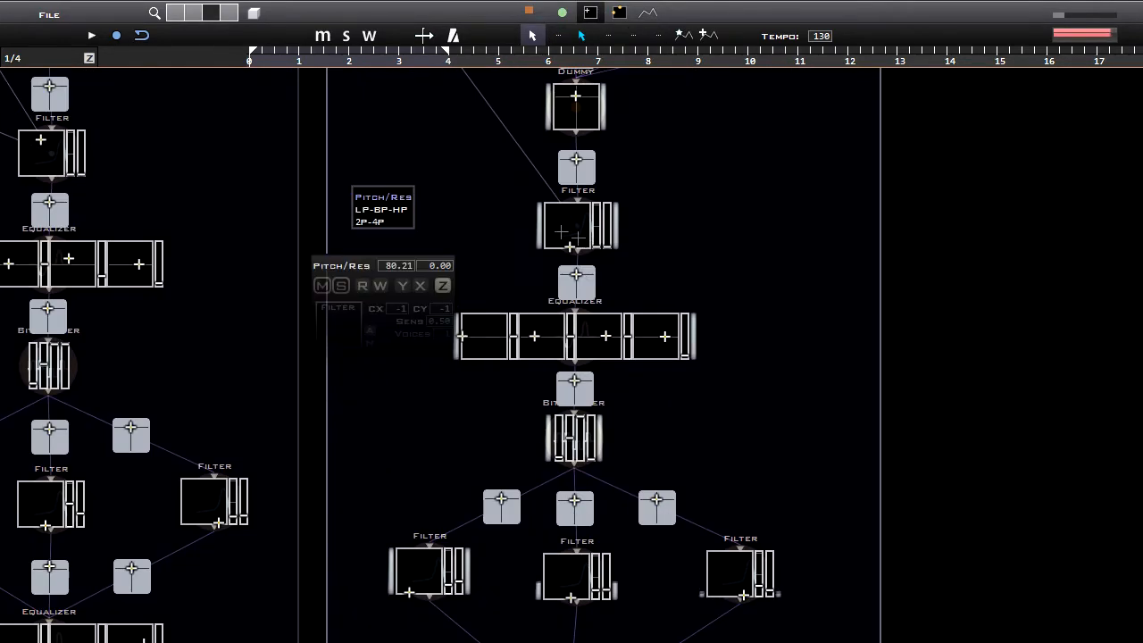
pyautogui.moveTo(559, 232); pyautogui.dragTo(555, 265)
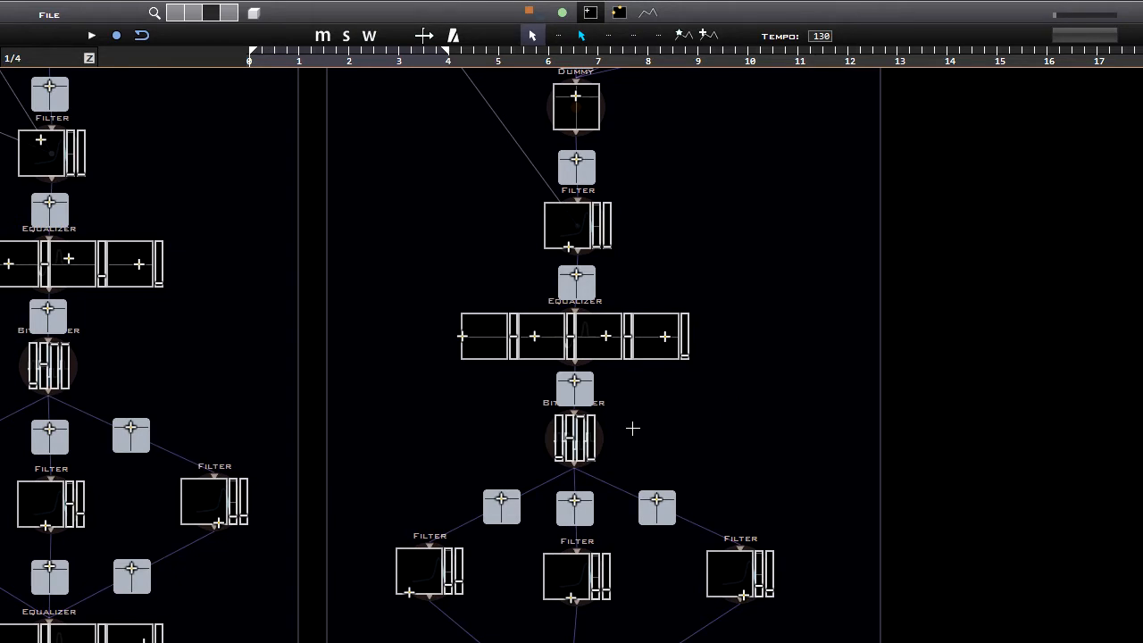
# - Examine the filter and equalizer controls of the other bass groups
pyautogui.scroll(-3, 632, 429)
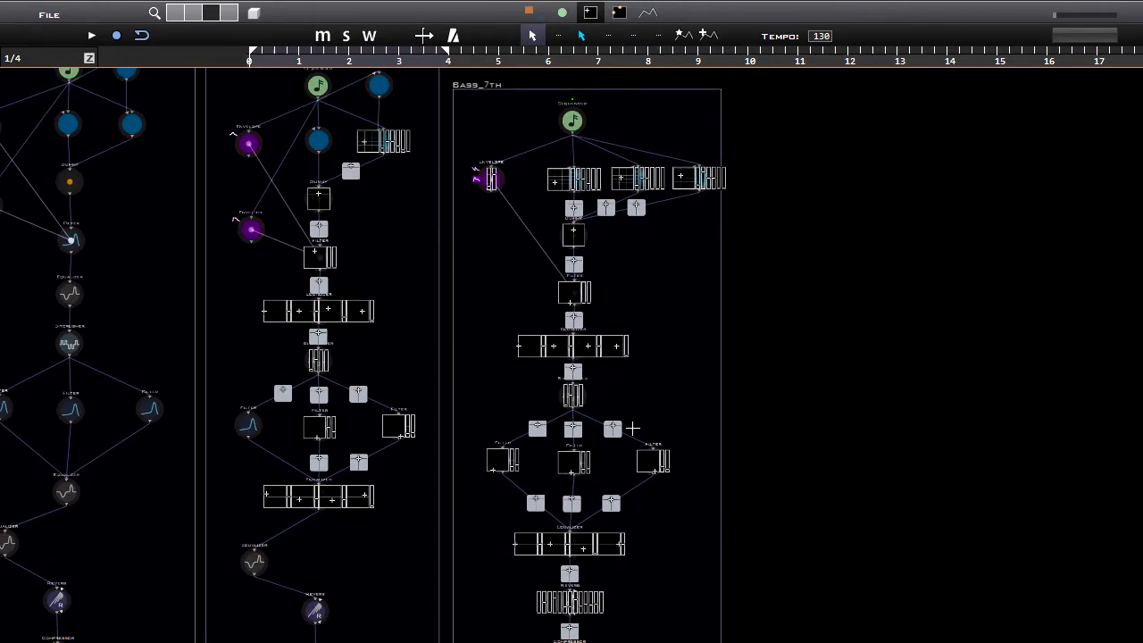
pyautogui.moveTo(459, 428); pyautogui.dragTo(567, 406)
pyautogui.moveTo(379, 400); pyautogui.dragTo(675, 378)
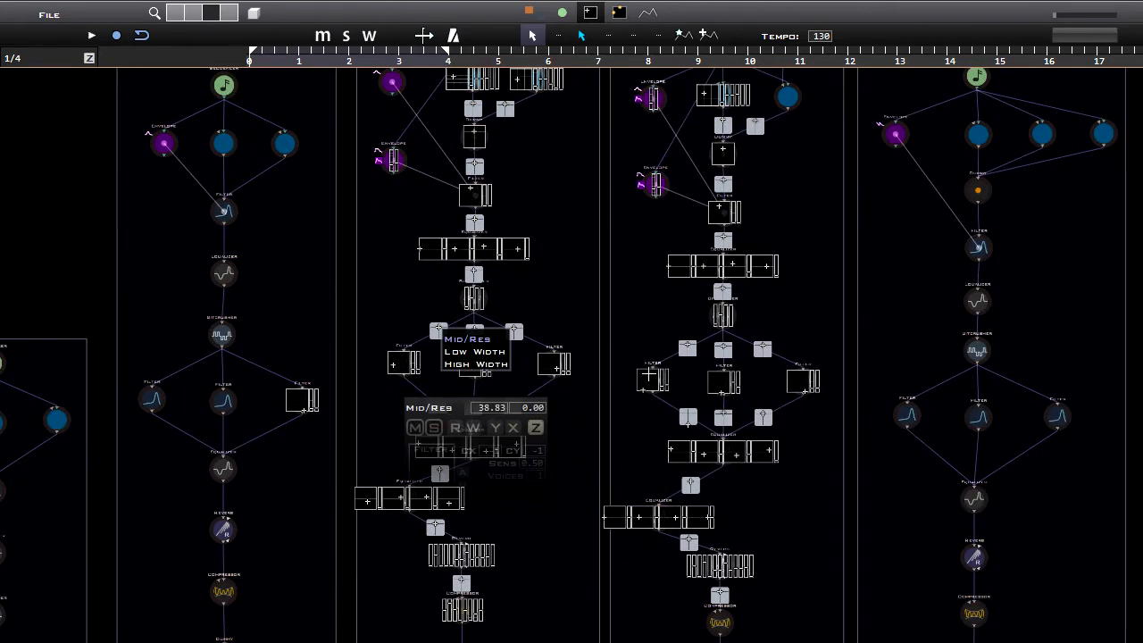
# - Return to the group overview and examine how the five bass groups feed into Main Out
pyautogui.press('1')
pyautogui.scroll(-3, 560, 390)
pyautogui.moveTo(560, 428); pyautogui.dragTo(589, 408)
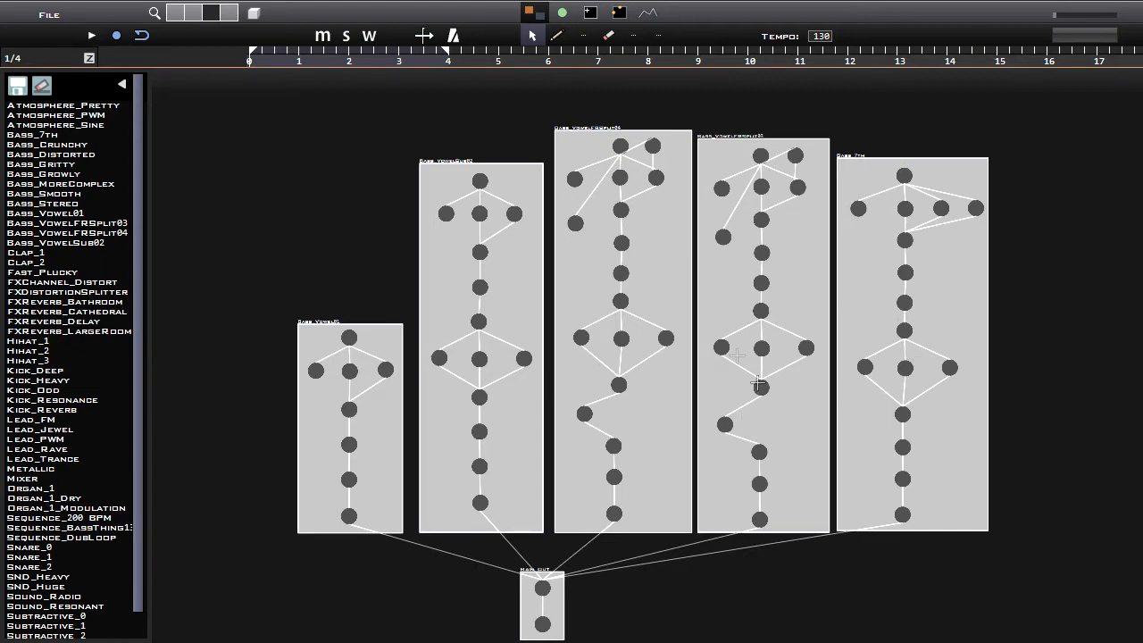
pyautogui.moveTo(504, 412); pyautogui.dragTo(643, 398)
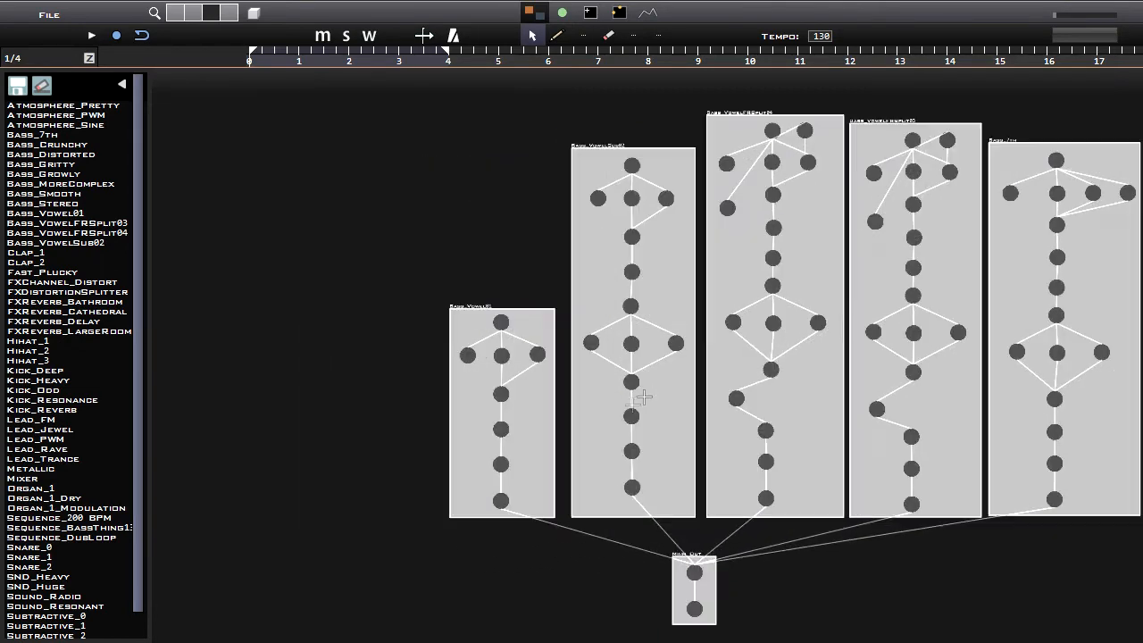
pyautogui.scroll(3, 643, 397)
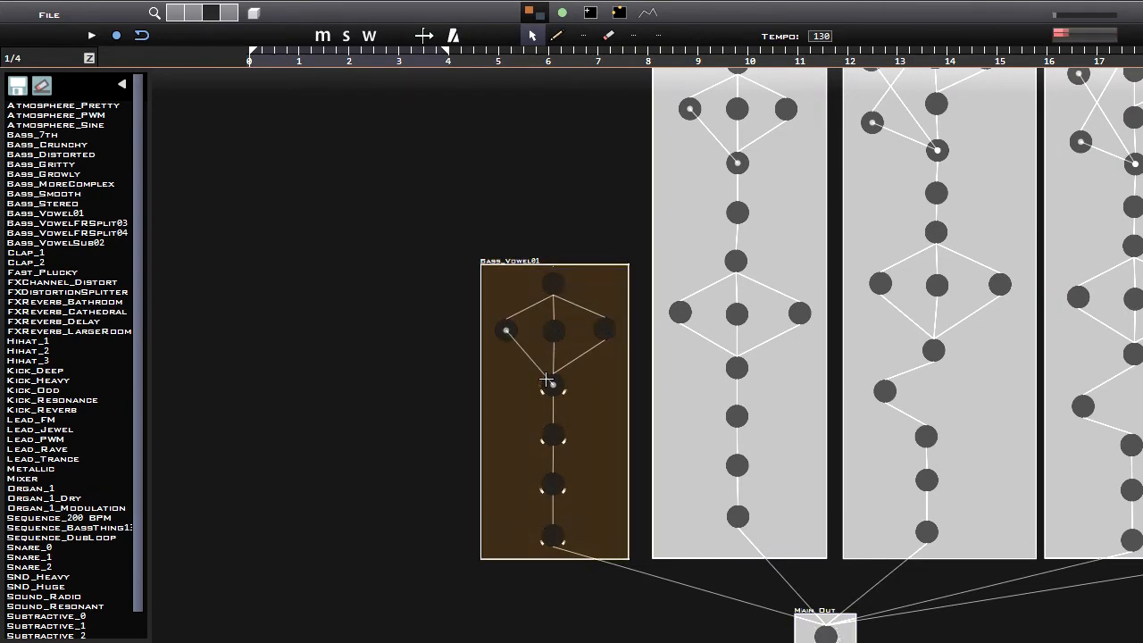
pyautogui.scroll(-3, 534, 387)
pyautogui.moveTo(967, 400); pyautogui.dragTo(791, 349)
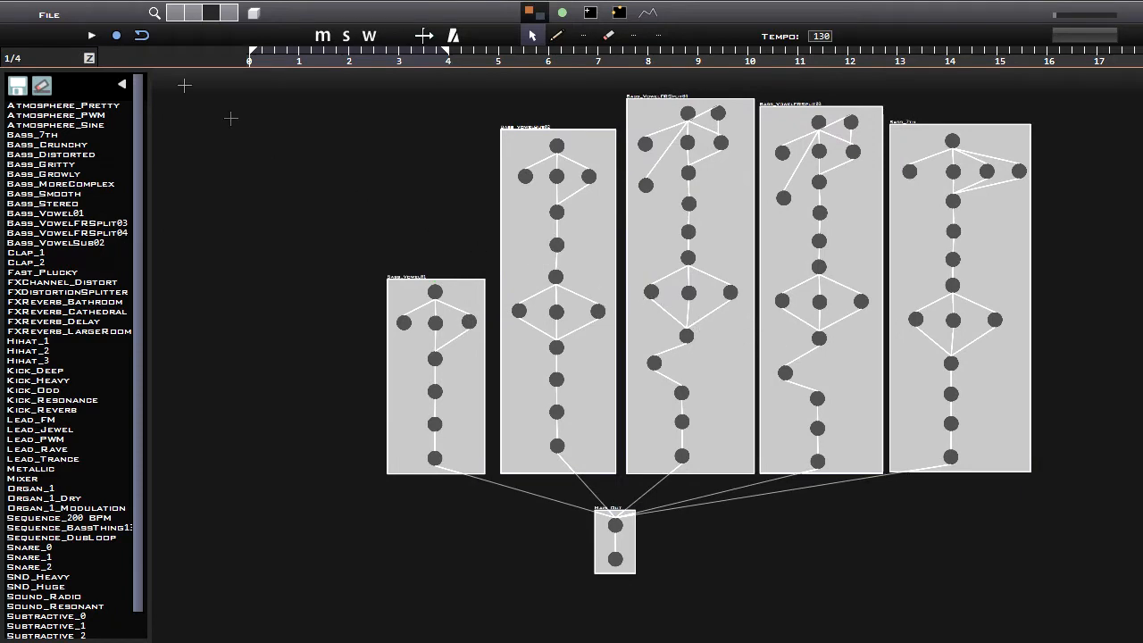
# - Start a new project, look at the nodes inside its Main Out group, and return to the group overview
pyautogui.click(51, 15)
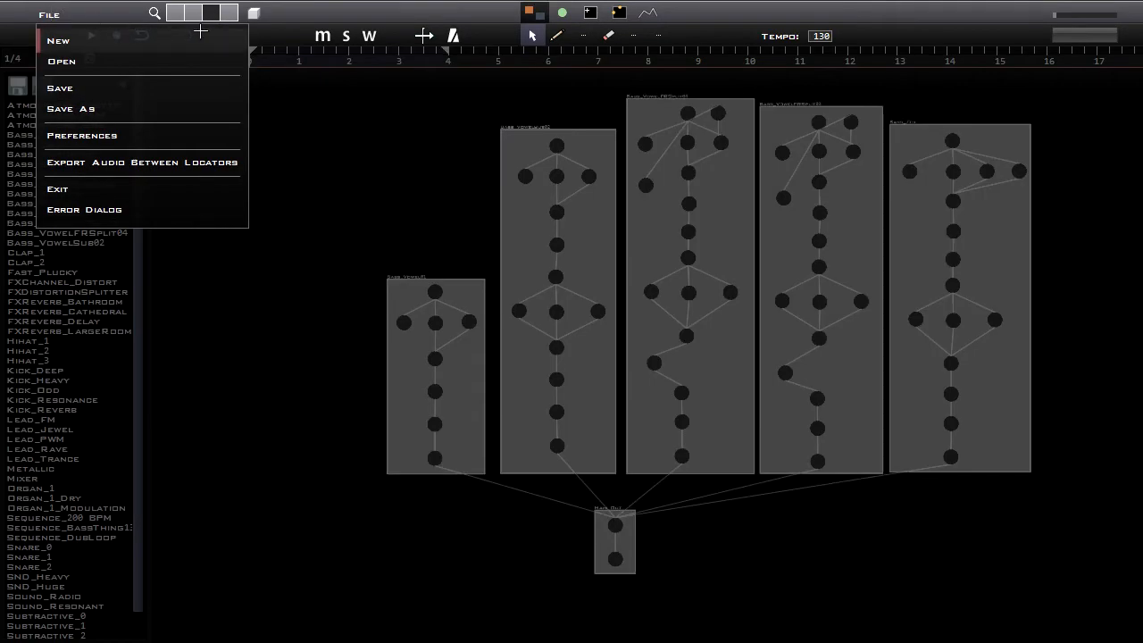
pyautogui.click(80, 41)
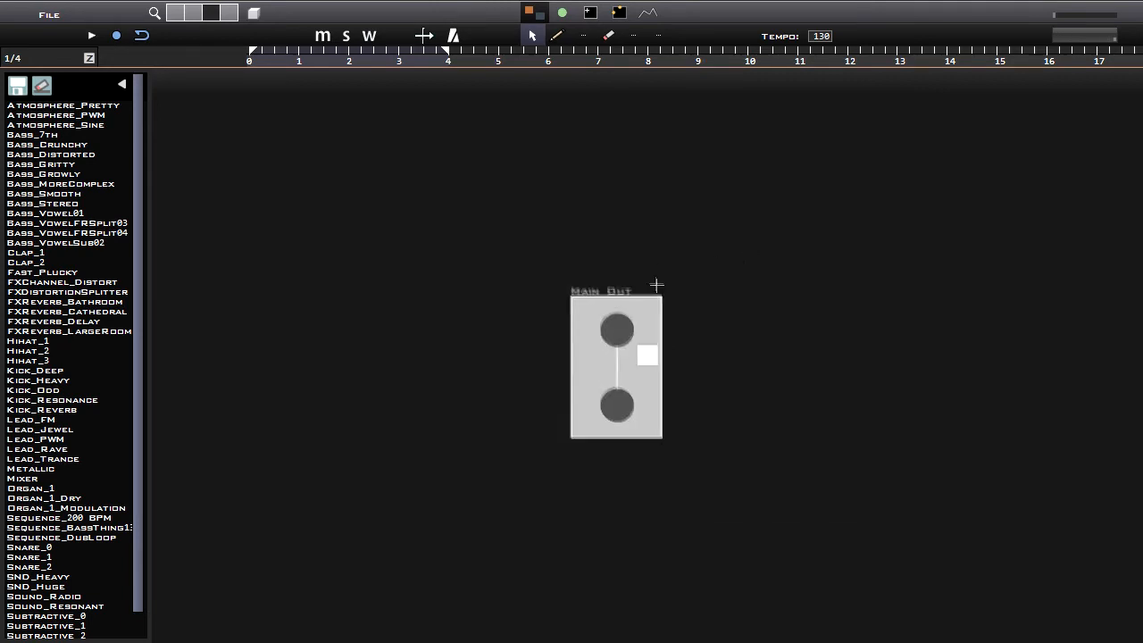
pyautogui.doubleClick(615, 350)
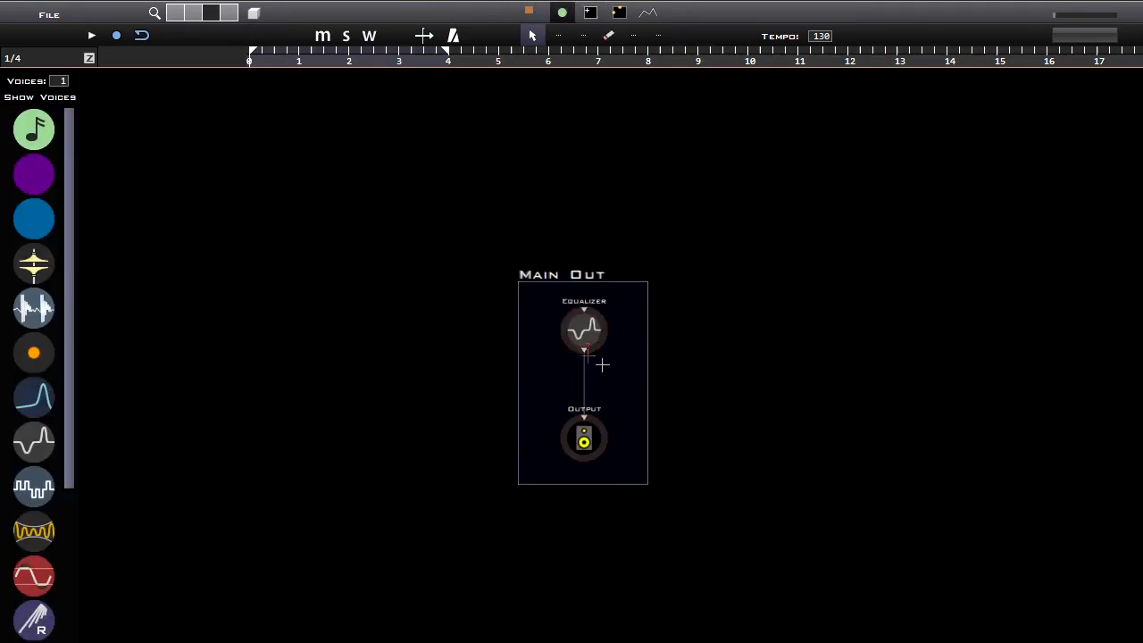
pyautogui.doubleClick(625, 378)
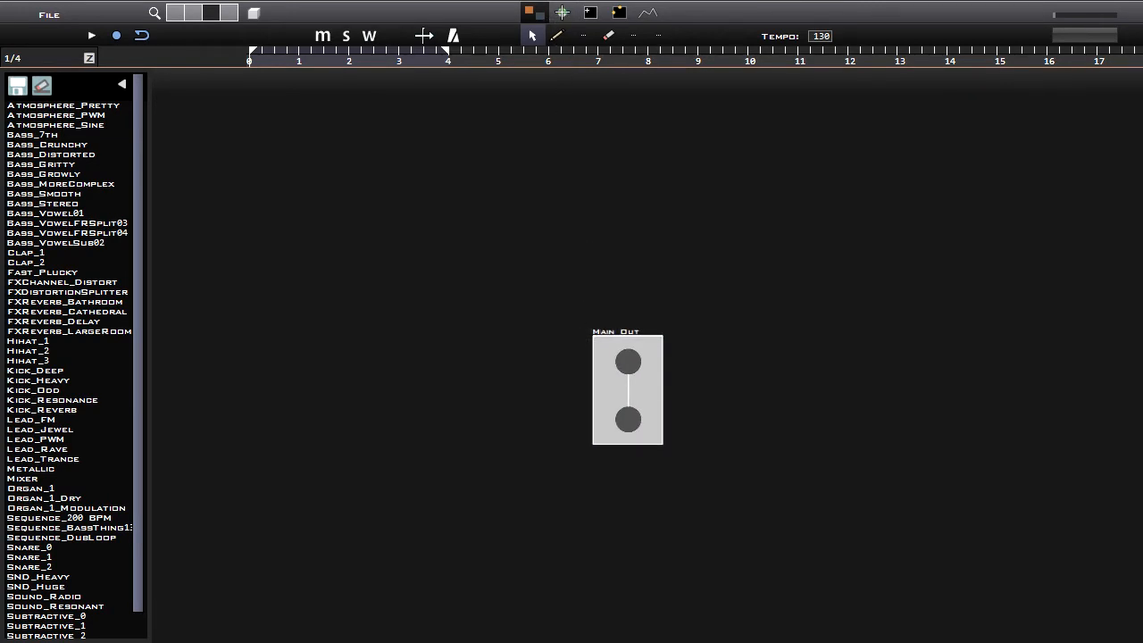
# - Switch to the individual node view and place a Sequencer node in the empty space above Main Out
pyautogui.click(562, 12)
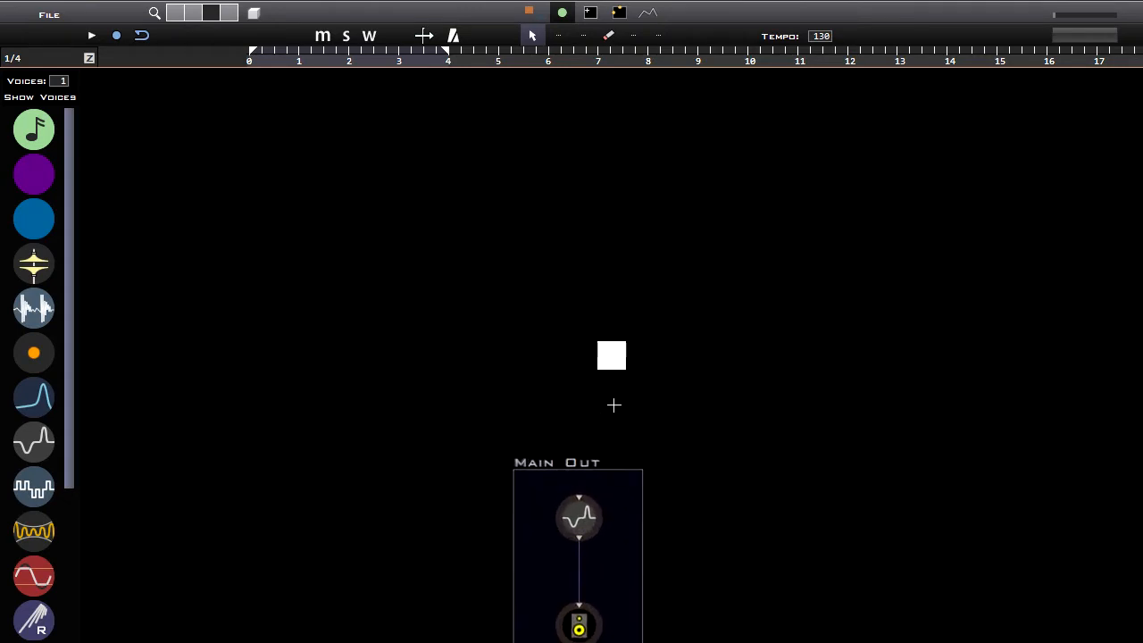
pyautogui.moveTo(607, 303); pyautogui.dragTo(613, 447)
pyautogui.scroll(-3, 612, 444)
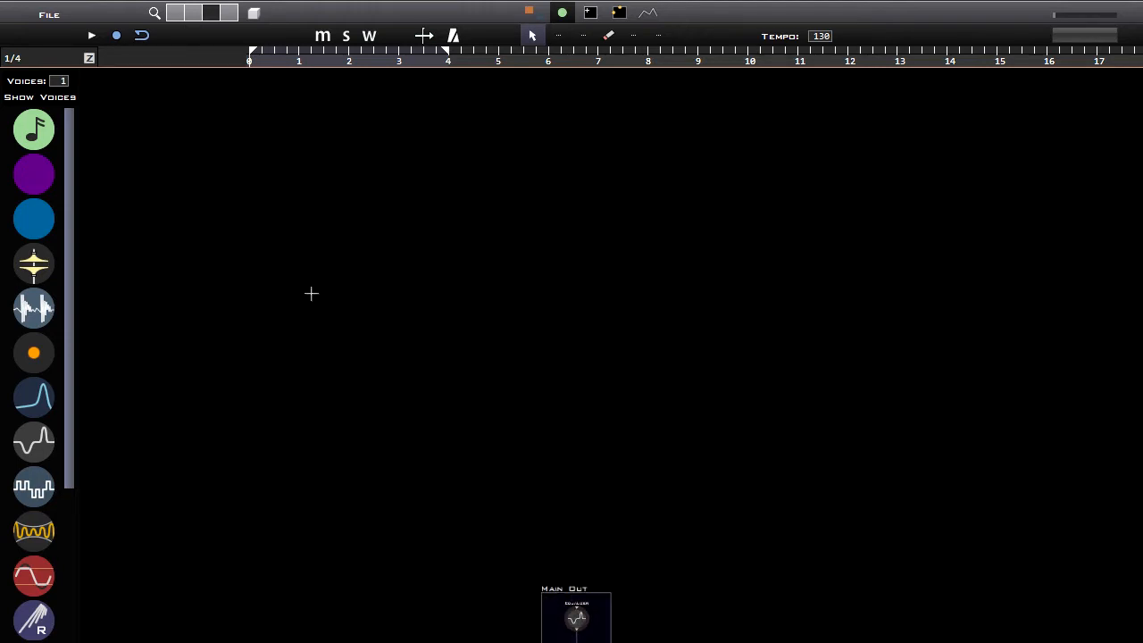
pyautogui.moveTo(39, 125); pyautogui.dragTo(544, 166)
pyautogui.scroll(3, 581, 299)
pyautogui.moveTo(500, 197); pyautogui.dragTo(561, 363)
pyautogui.scroll(3, 577, 387)
pyautogui.moveTo(737, 430); pyautogui.dragTo(731, 422)
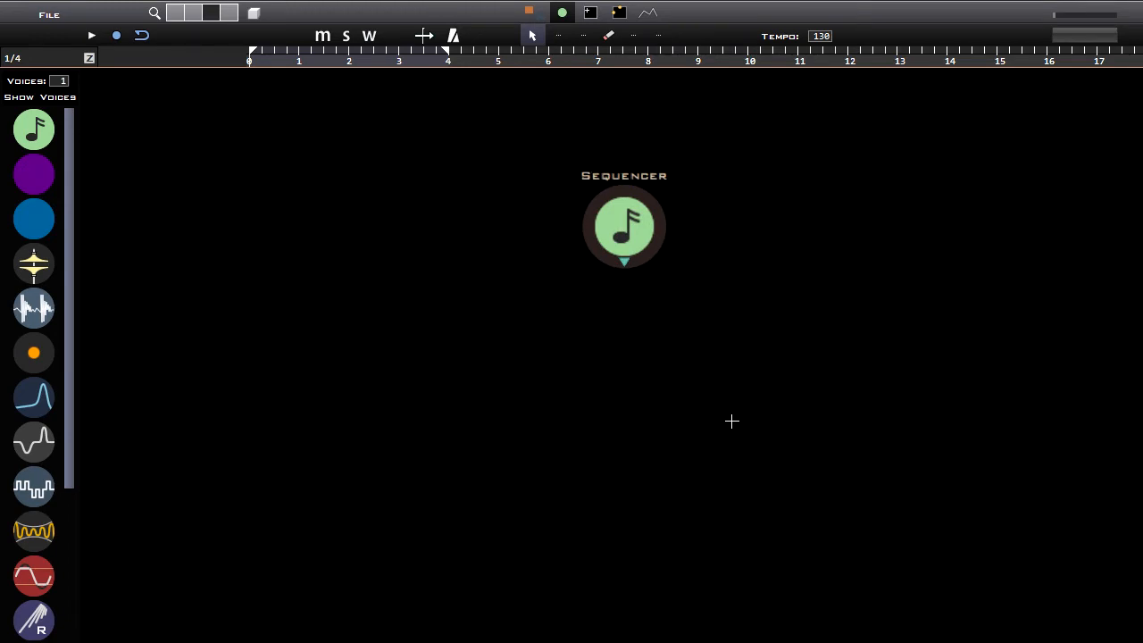
pyautogui.scroll(-2, 675, 404)
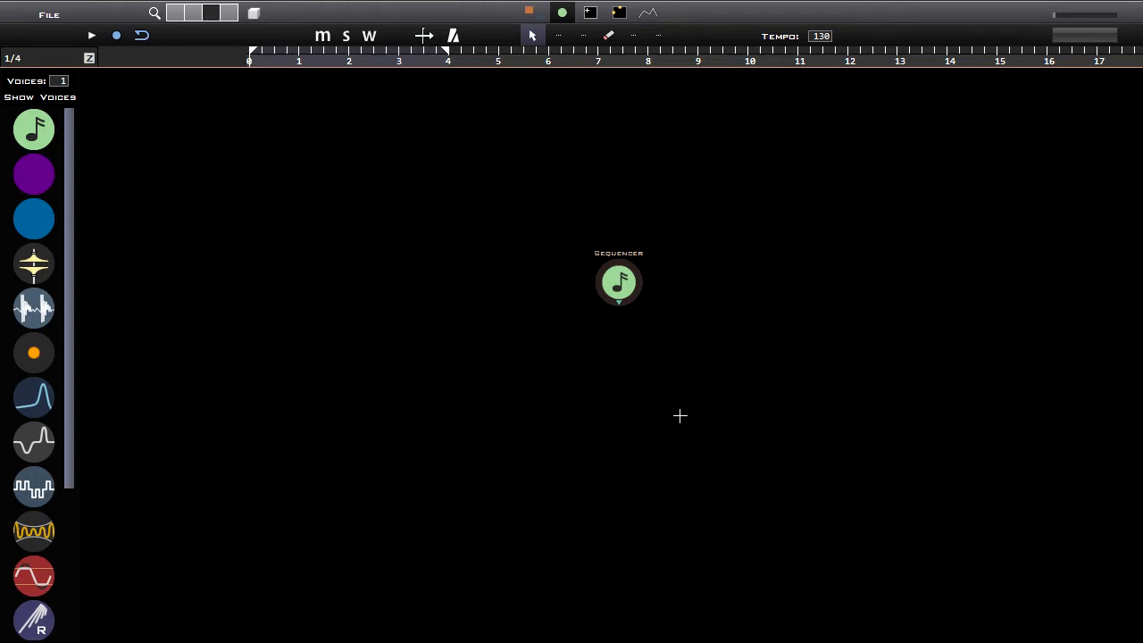
pyautogui.moveTo(630, 270); pyautogui.dragTo(598, 266)
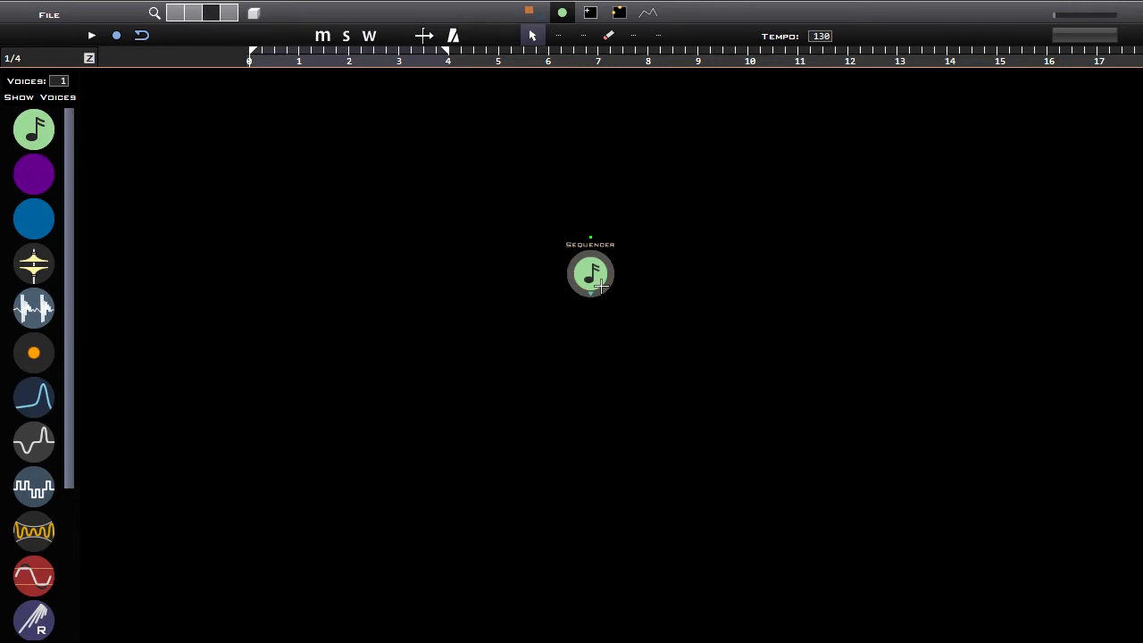
# - View the Sequencer's note editor and close it again
pyautogui.doubleClick(591, 276)
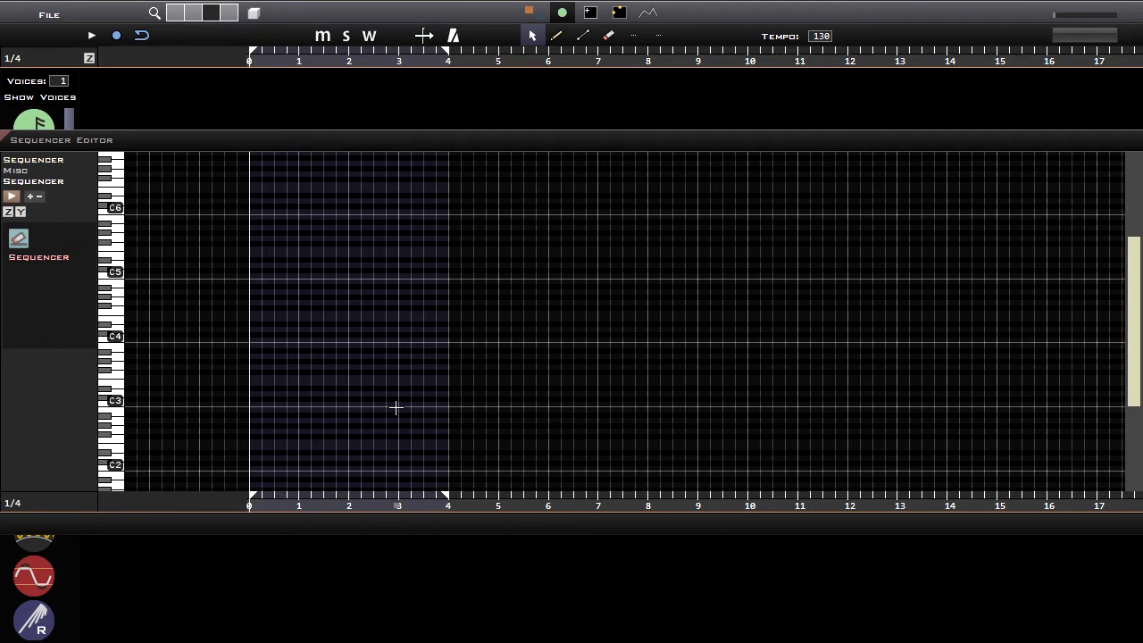
pyautogui.click(553, 562)
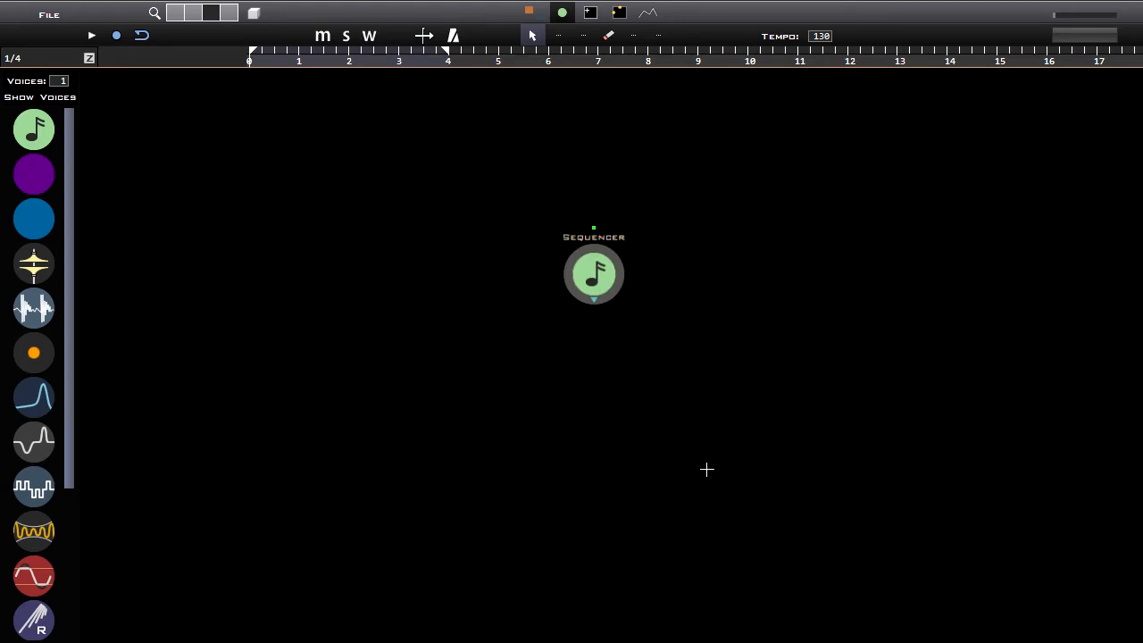
# - Add an Oscillator node below the Sequencer and connect the Sequencer's output to the Oscillator's note input
pyautogui.moveTo(30, 219); pyautogui.dragTo(602, 433)
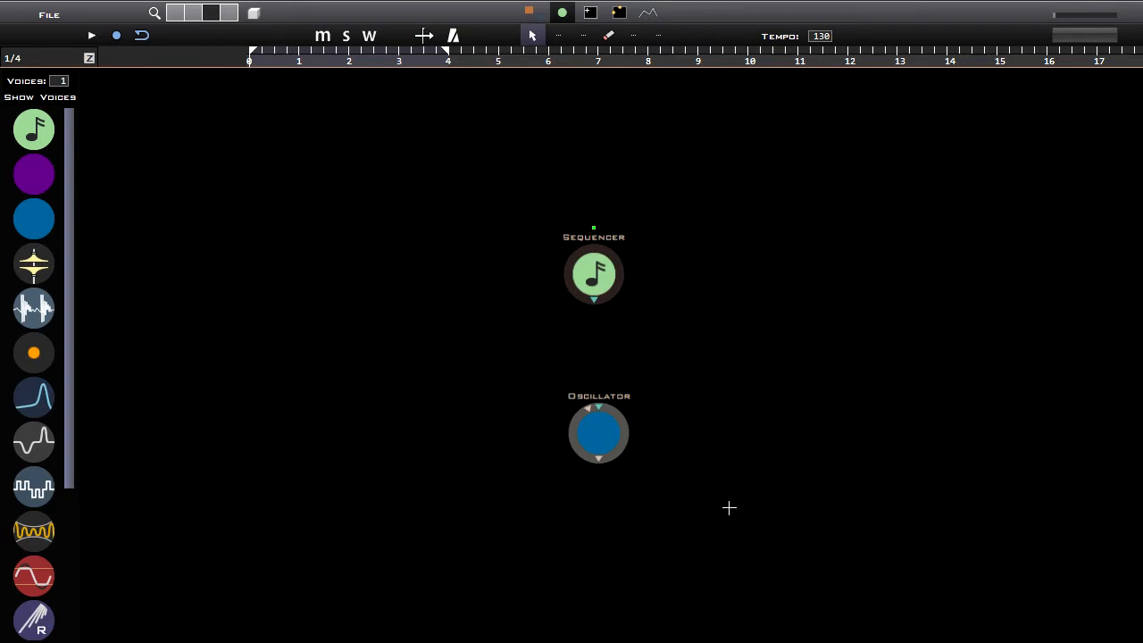
pyautogui.scroll(2, 612, 357)
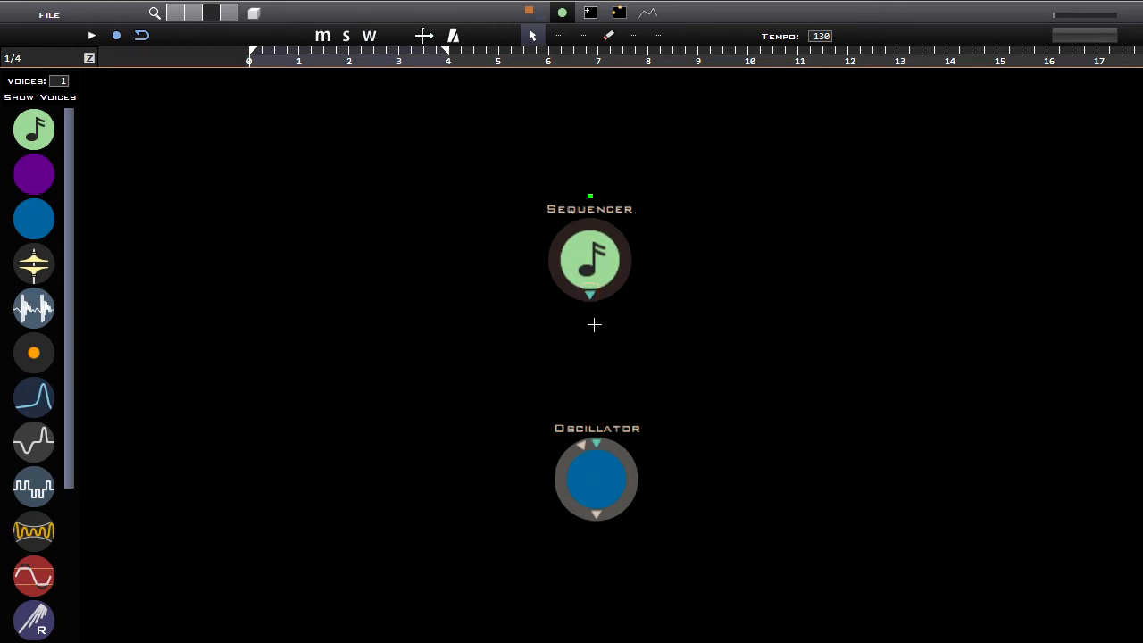
pyautogui.moveTo(590, 300); pyautogui.dragTo(596, 442)
pyautogui.click(609, 258)
pyautogui.moveTo(664, 417); pyautogui.dragTo(653, 399)
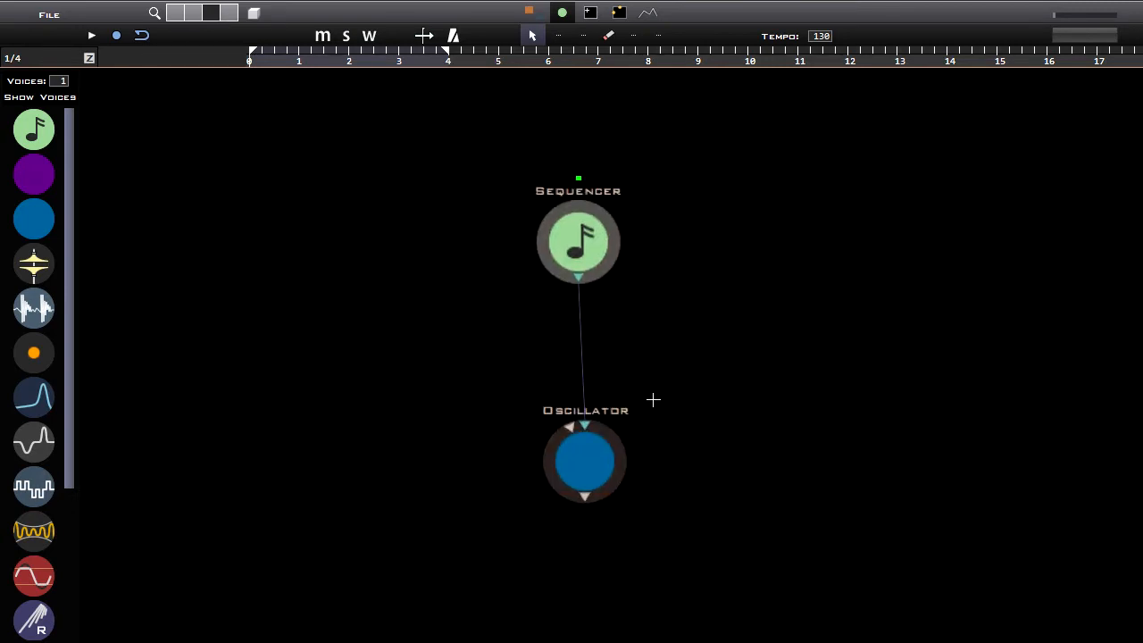
pyautogui.moveTo(667, 444); pyautogui.dragTo(696, 449)
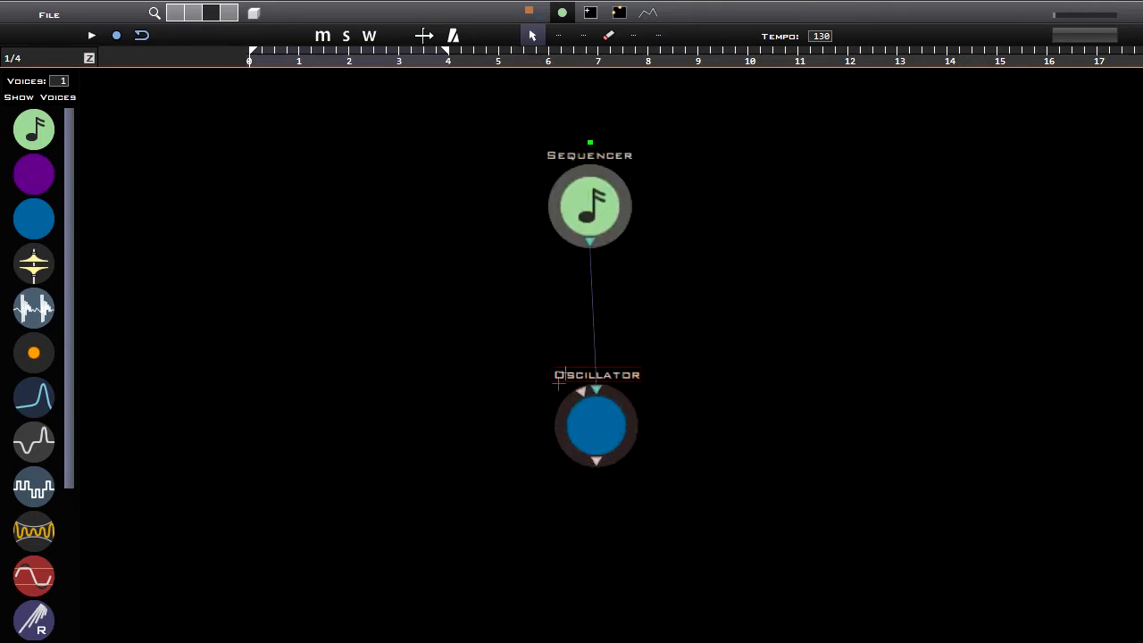
pyautogui.scroll(-5, 591, 433)
pyautogui.scroll(5, 591, 432)
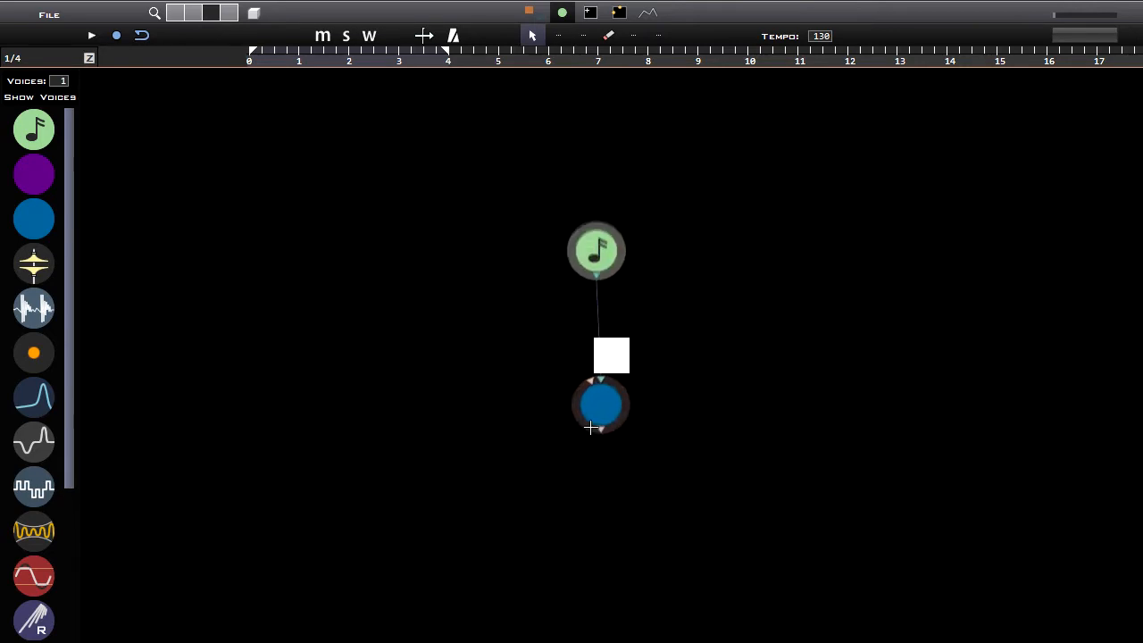
# - Show the node controls, solo the Oscillator, check it in the node view, and return to the controls
pyautogui.click(591, 11)
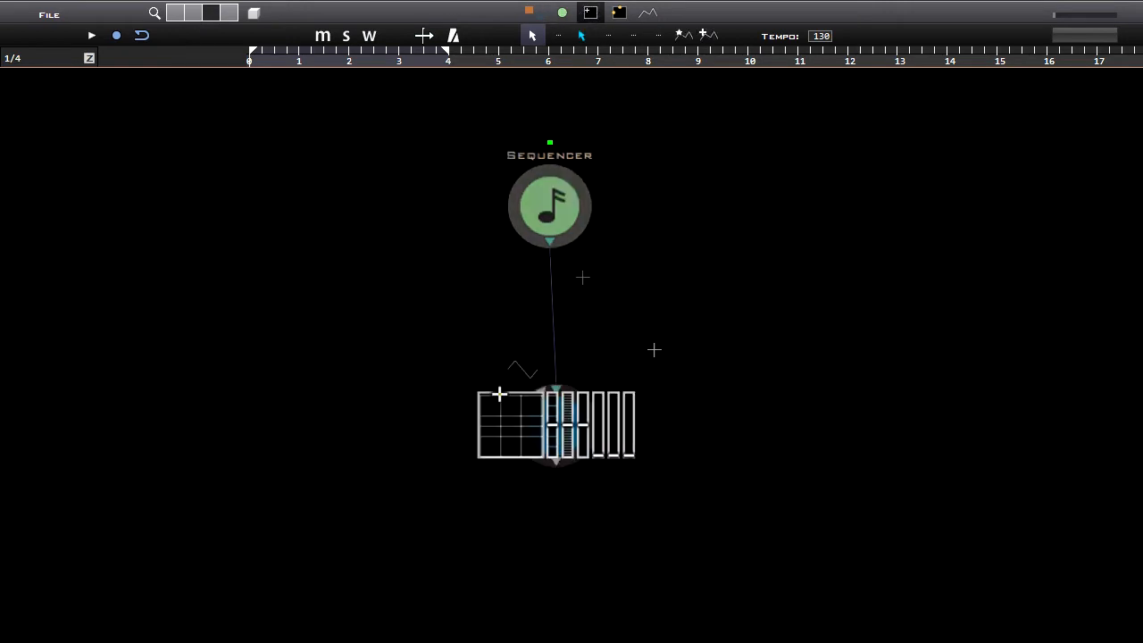
pyautogui.moveTo(545, 397)
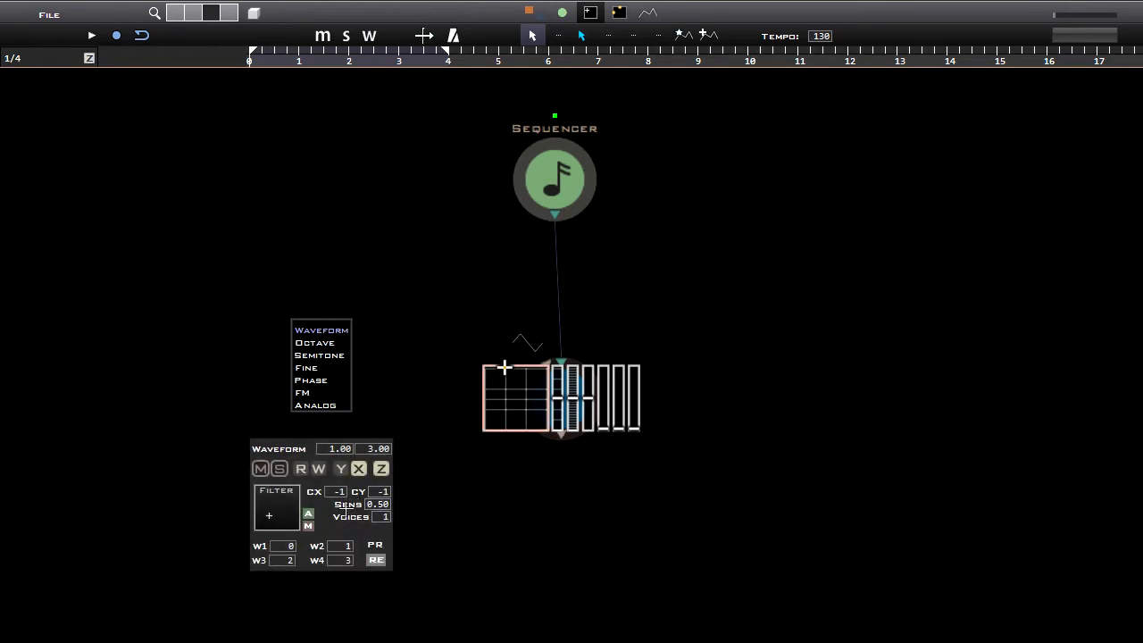
pyautogui.click(278, 468)
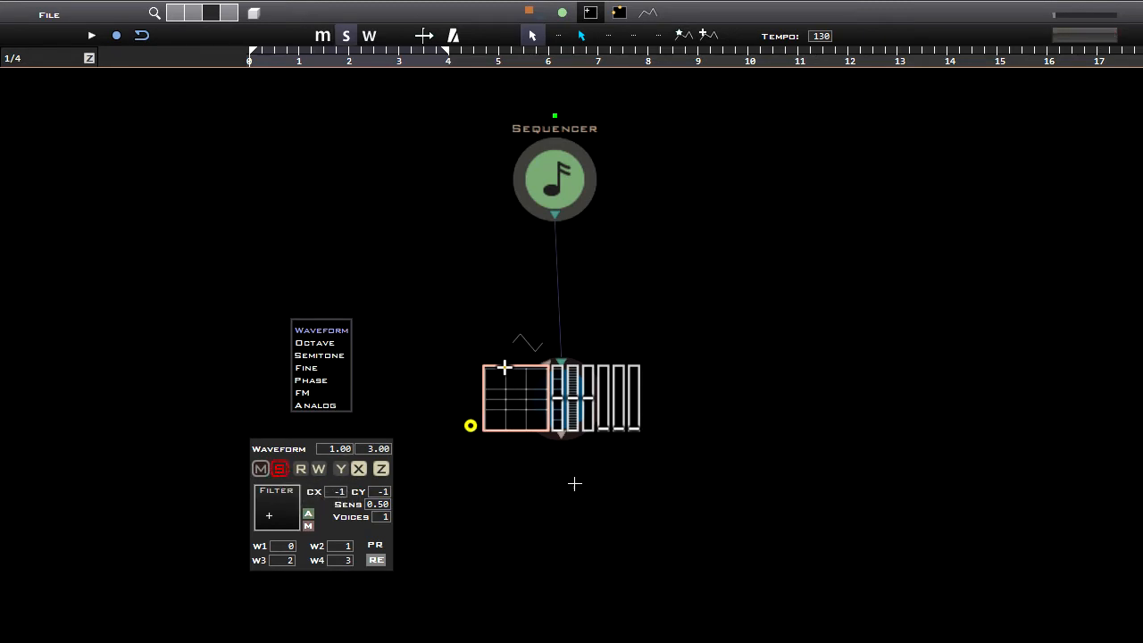
pyautogui.click(602, 486)
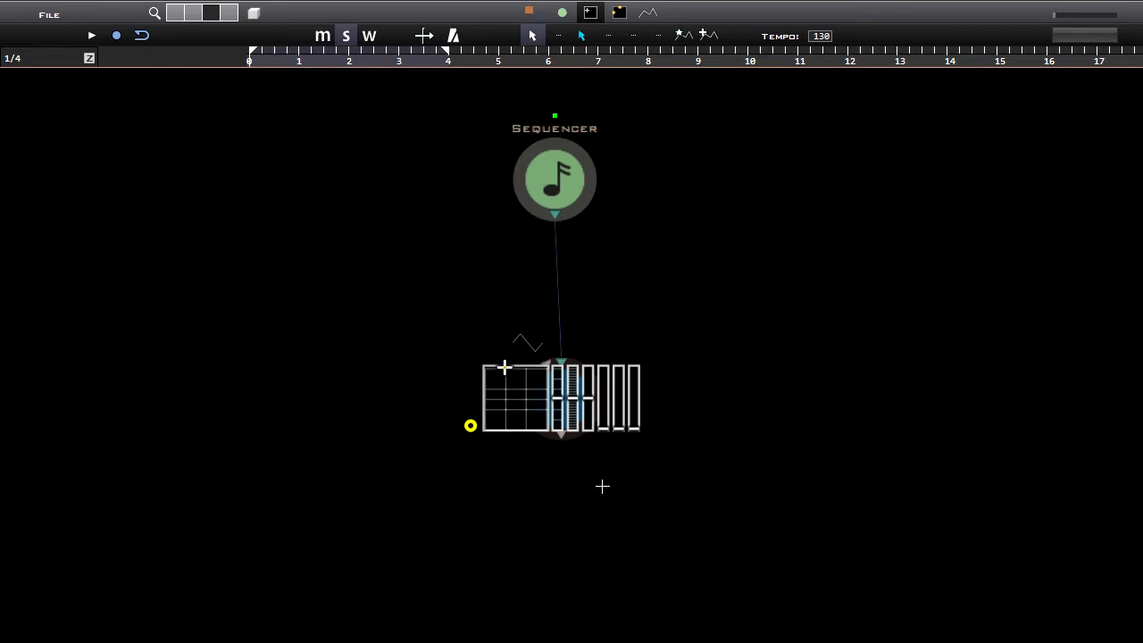
pyautogui.click(563, 13)
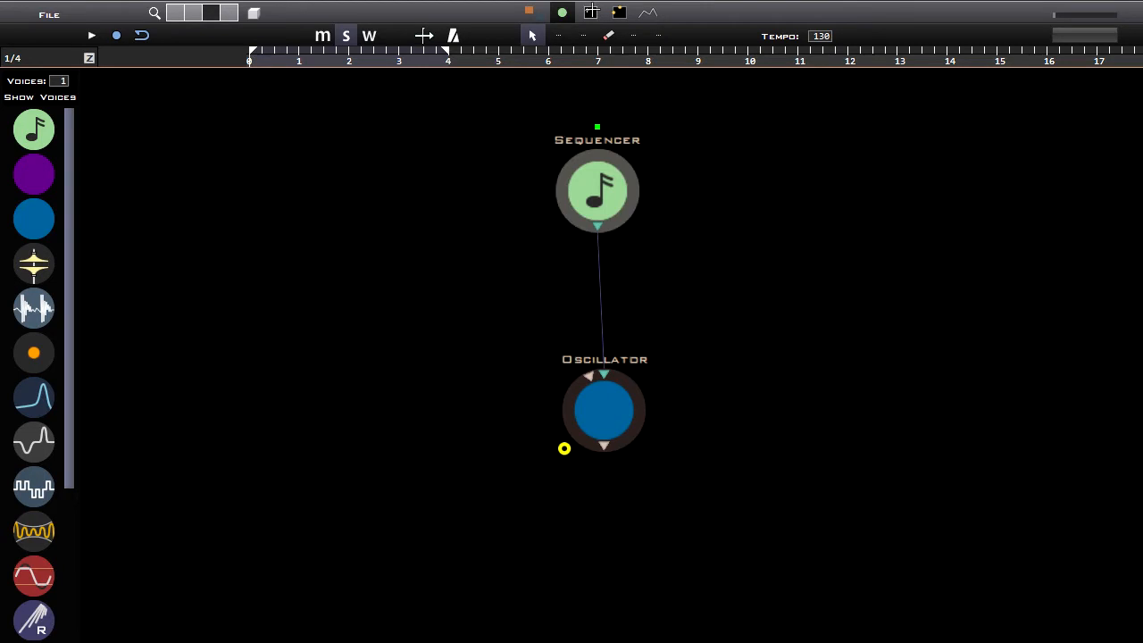
pyautogui.click(590, 12)
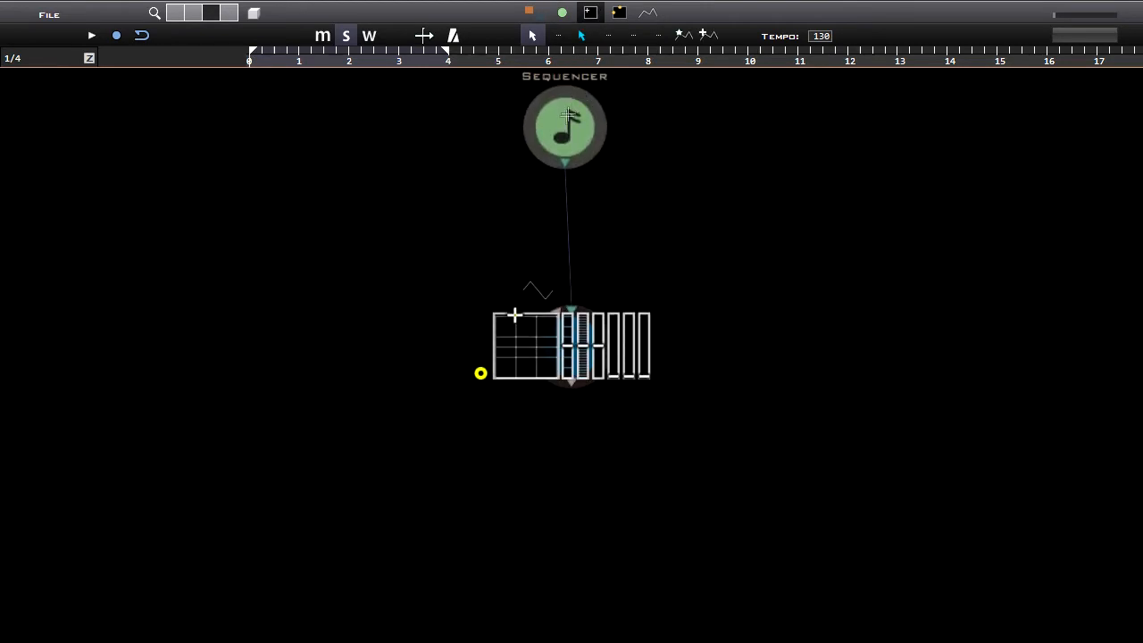
# - Sweep the Oscillator's Waveform pad through its blends and set waveform slots W1 to 11 and W4 to 35
pyautogui.moveTo(574, 336)
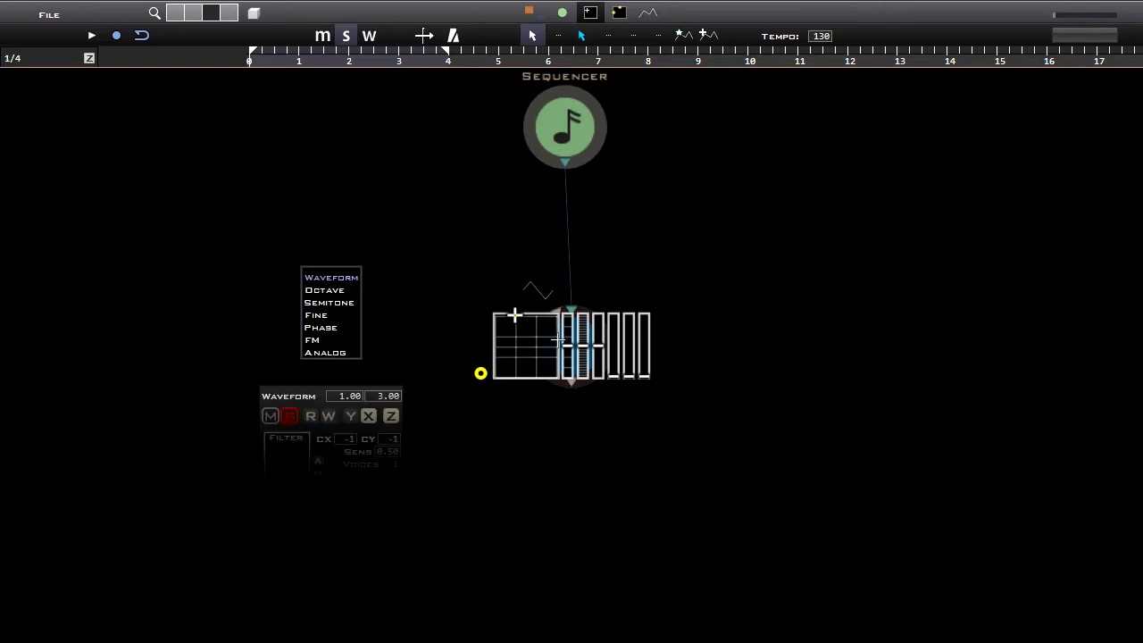
pyautogui.moveTo(534, 340); pyautogui.dragTo(525, 382)
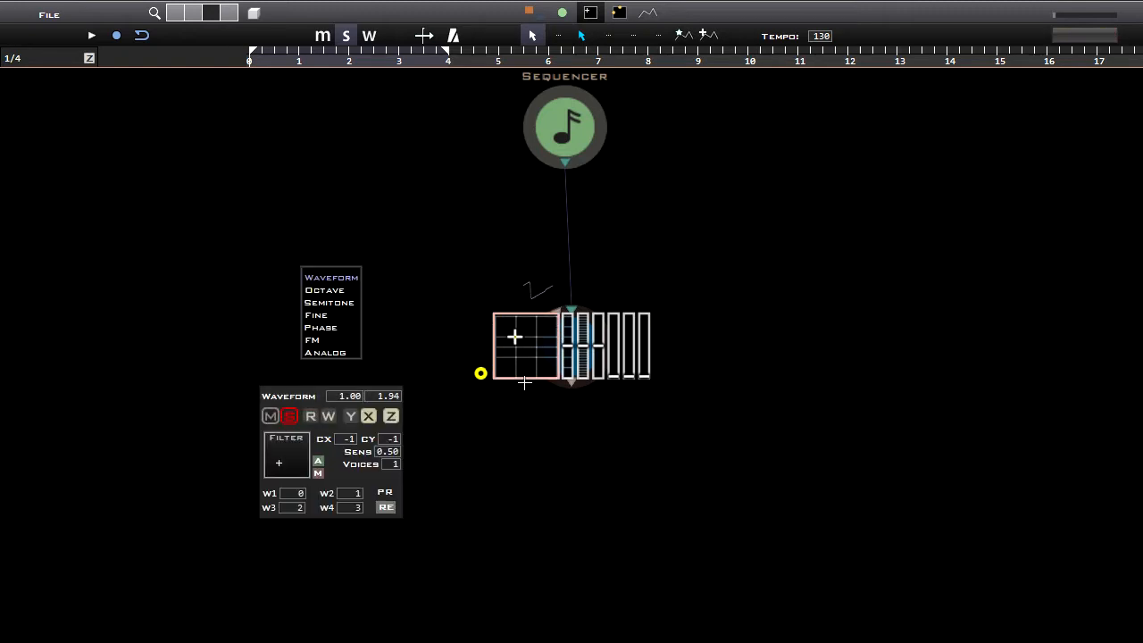
pyautogui.moveTo(524, 382)
pyautogui.mouseDown()
pyautogui.moveTo(542, 443)
pyautogui.moveTo(533, 329)
pyautogui.moveTo(456, 253)
pyautogui.moveTo(520, 365)
pyautogui.moveTo(525, 499)
pyautogui.moveTo(510, 361)
pyautogui.moveTo(543, 346)
pyautogui.mouseUp()
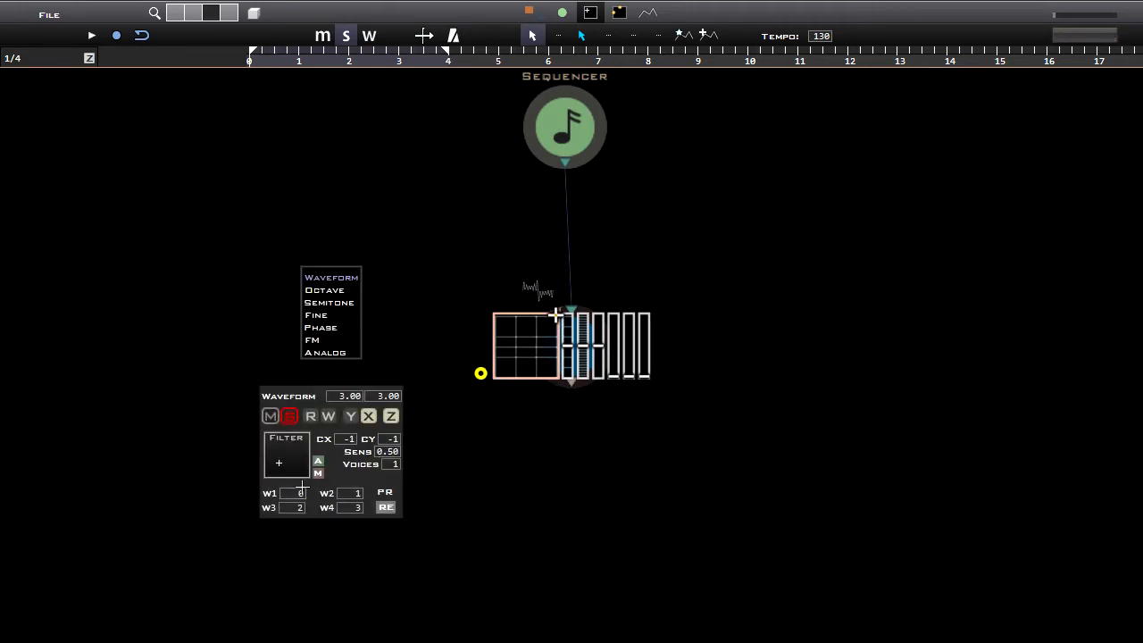
pyautogui.moveTo(296, 493)
pyautogui.mouseDown()
pyautogui.moveTo(291, 156)
pyautogui.moveTo(334, 385)
pyautogui.mouseUp()
pyautogui.moveTo(535, 324)
pyautogui.mouseDown()
pyautogui.moveTo(539, 358)
pyautogui.moveTo(535, 285)
pyautogui.mouseUp()
pyautogui.moveTo(533, 365)
pyautogui.mouseDown()
pyautogui.moveTo(535, 414)
pyautogui.moveTo(506, 518)
pyautogui.mouseUp()
pyautogui.moveTo(352, 507); pyautogui.dragTo(338, 193)
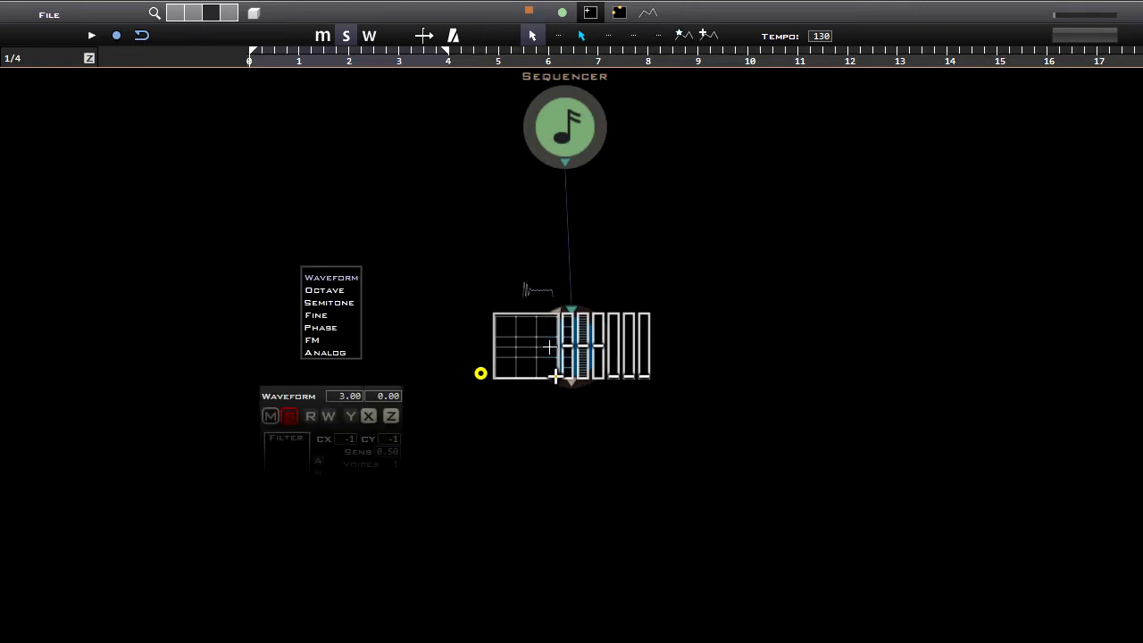
# - Sweep the Oscillator's Waveform pad across the new waves and settle on the square-like shape
pyautogui.moveTo(544, 355)
pyautogui.mouseDown()
pyautogui.moveTo(402, 293)
pyautogui.moveTo(467, 284)
pyautogui.mouseUp()
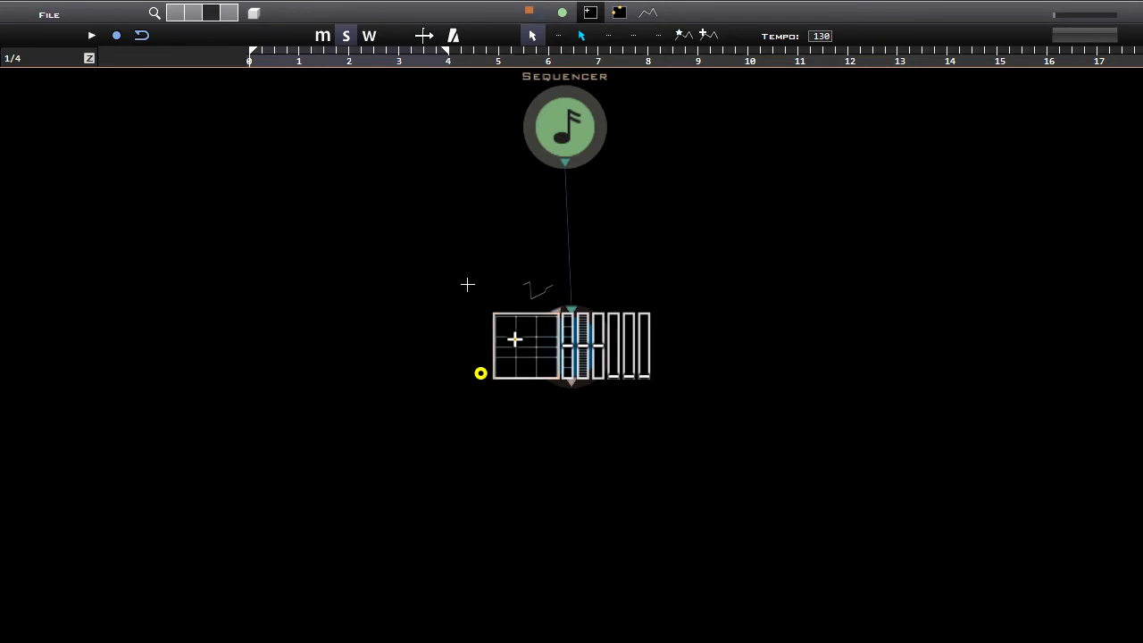
pyautogui.moveTo(535, 349)
pyautogui.mouseDown()
pyautogui.moveTo(482, 266)
pyautogui.moveTo(503, 295)
pyautogui.moveTo(485, 531)
pyautogui.mouseUp()
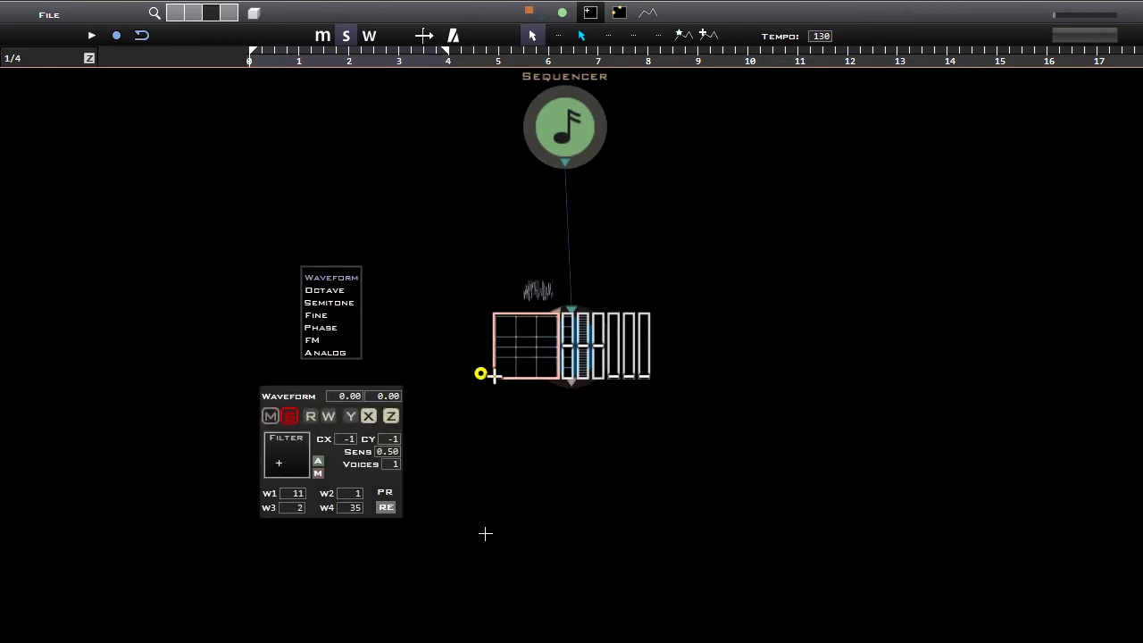
pyautogui.moveTo(503, 523)
pyautogui.mouseDown()
pyautogui.moveTo(553, 398)
pyautogui.moveTo(548, 351)
pyautogui.moveTo(547, 416)
pyautogui.mouseUp()
pyautogui.click(546, 415)
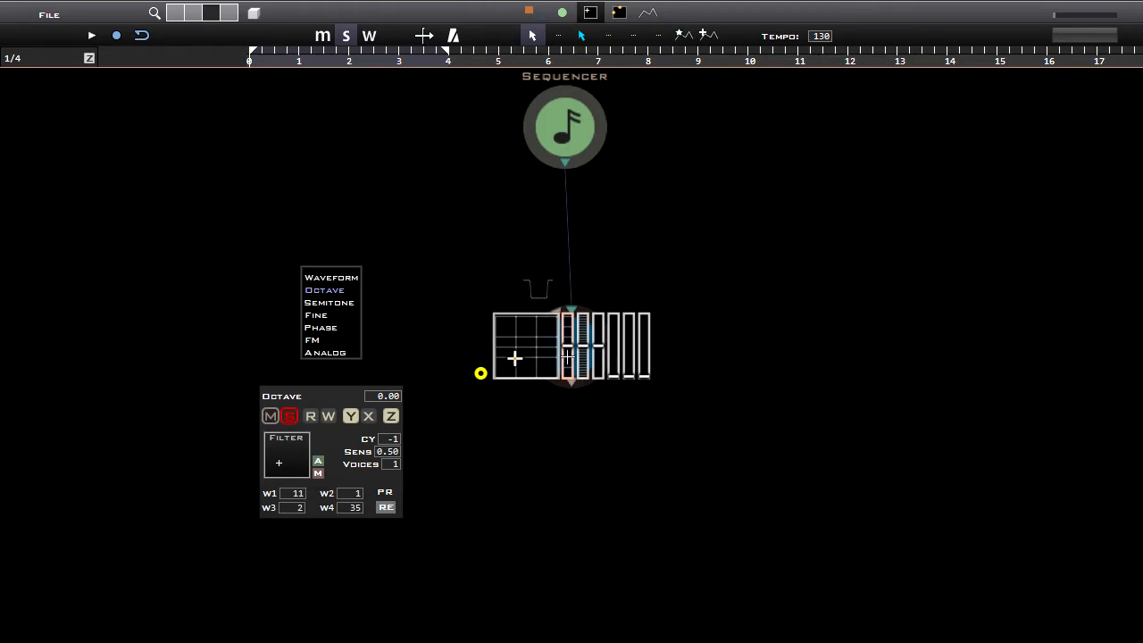
# - Lower the Oscillator by one octave, detune Fine slightly downward, and return to the node view
pyautogui.moveTo(567, 357); pyautogui.dragTo(606, 370)
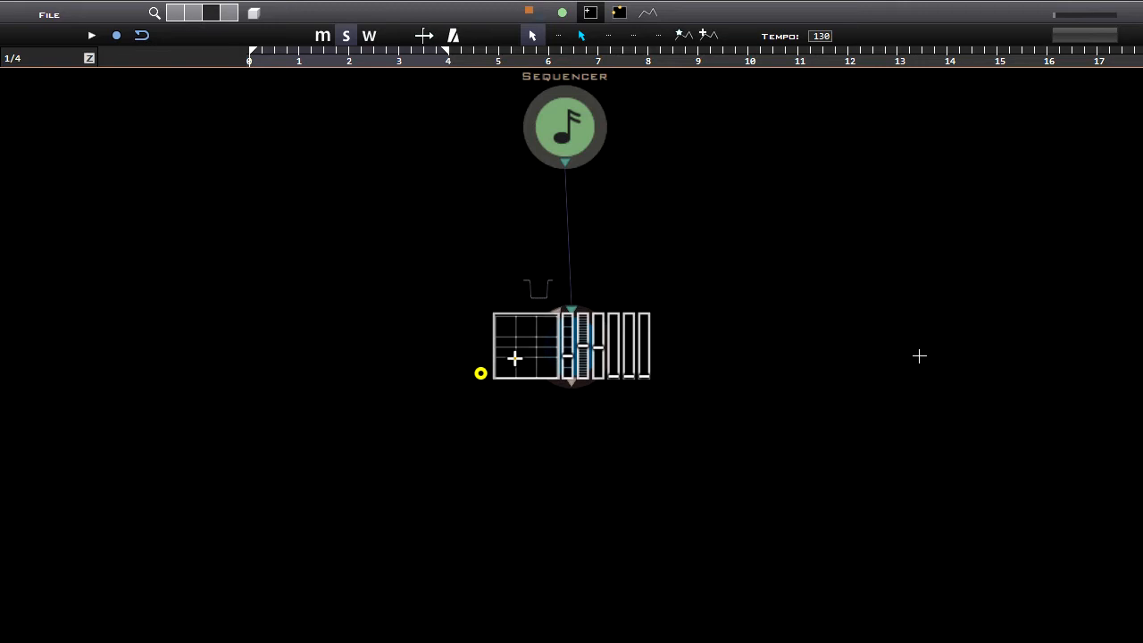
pyautogui.scroll(-2, 765, 462)
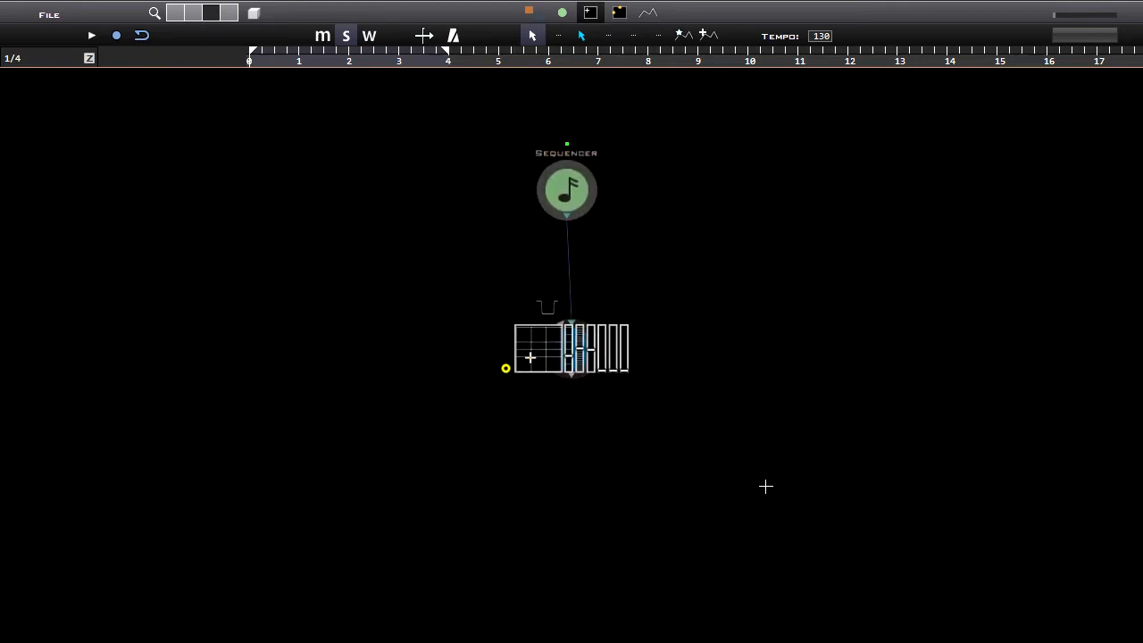
pyautogui.press('2')
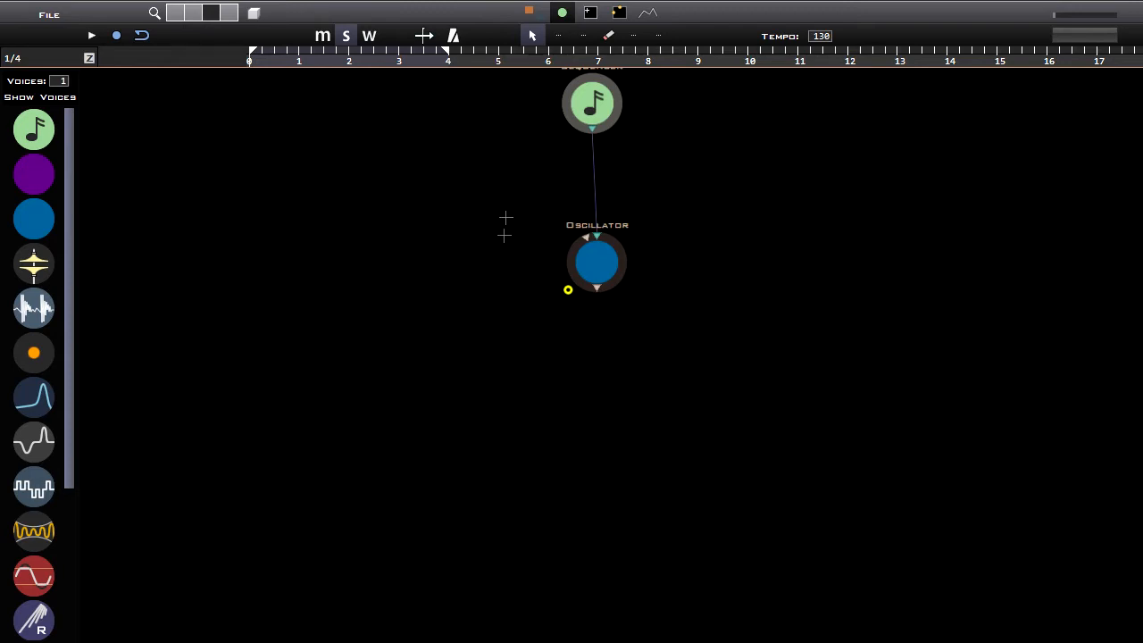
# - Clear the Oscillator's solo, then add a Filter node below it connected to the Oscillator's output
pyautogui.moveTo(618, 324); pyautogui.dragTo(612, 358)
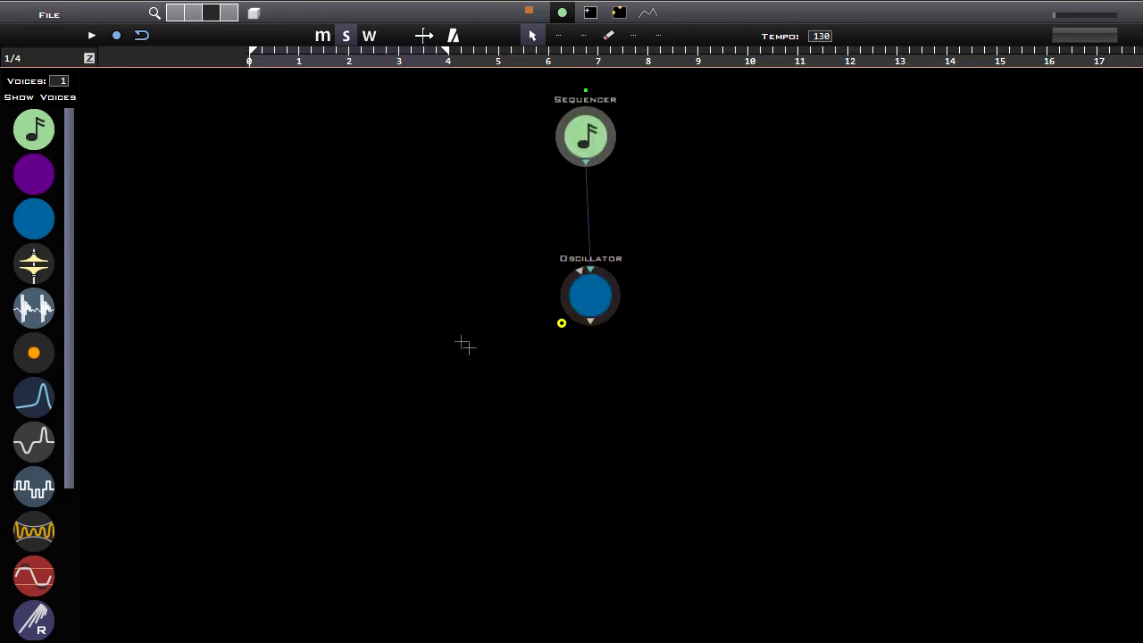
pyautogui.click(347, 36)
pyautogui.click(347, 34)
pyautogui.moveTo(793, 303); pyautogui.dragTo(779, 275)
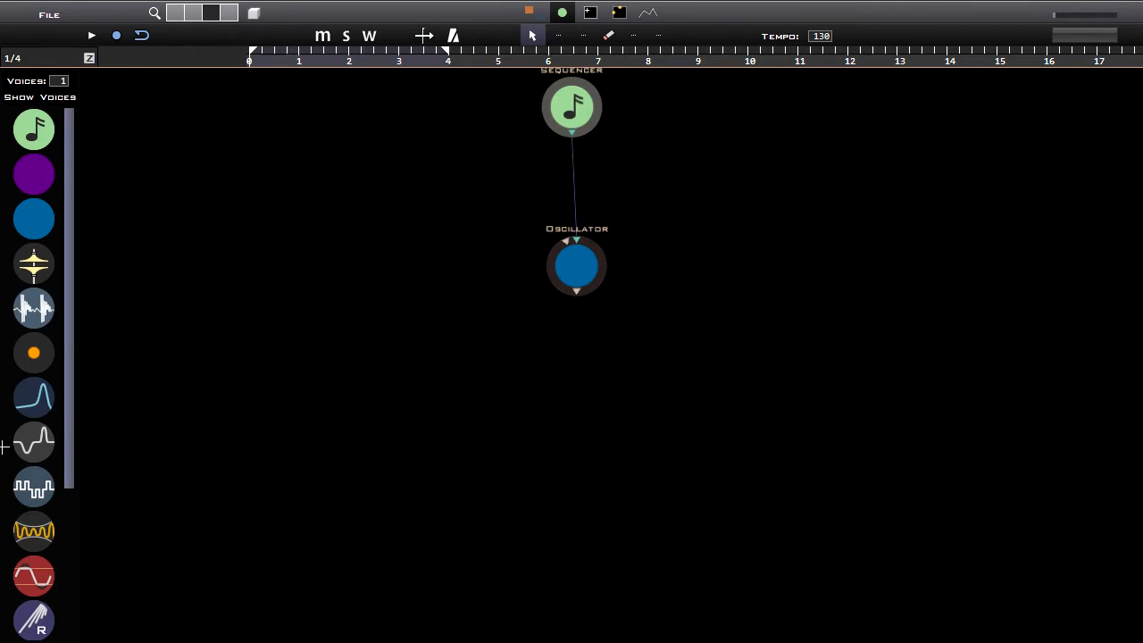
pyautogui.moveTo(25, 399); pyautogui.dragTo(576, 291)
pyautogui.moveTo(585, 403); pyautogui.dragTo(593, 415)
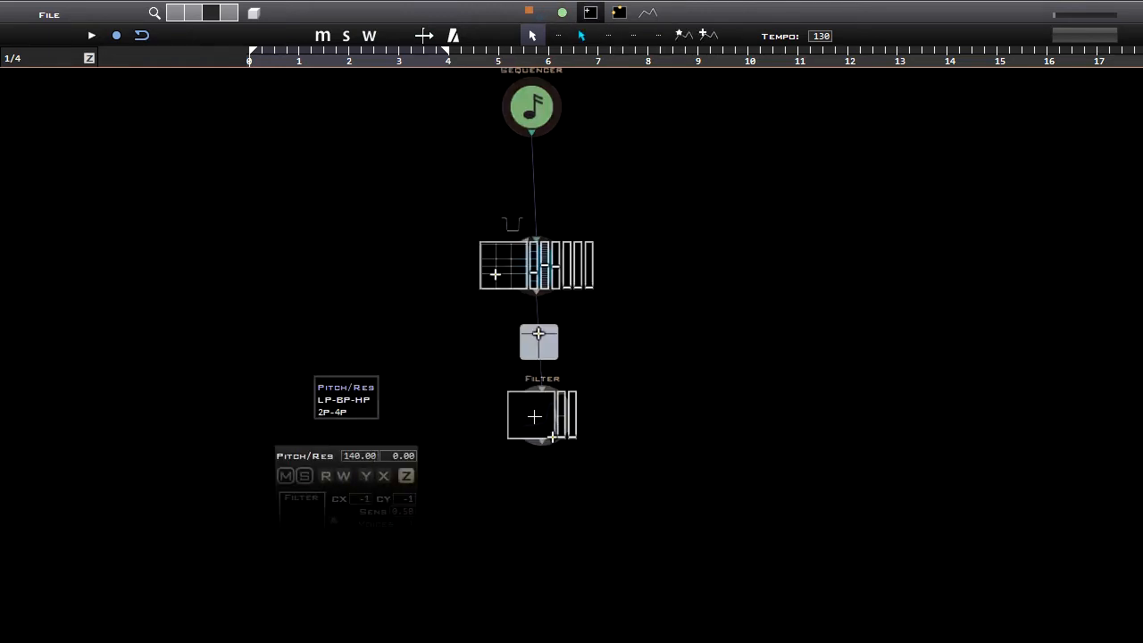
# - Solo the Filter and lower its Pitch to 52.50 with resonance at 0.00
pyautogui.click(532, 416)
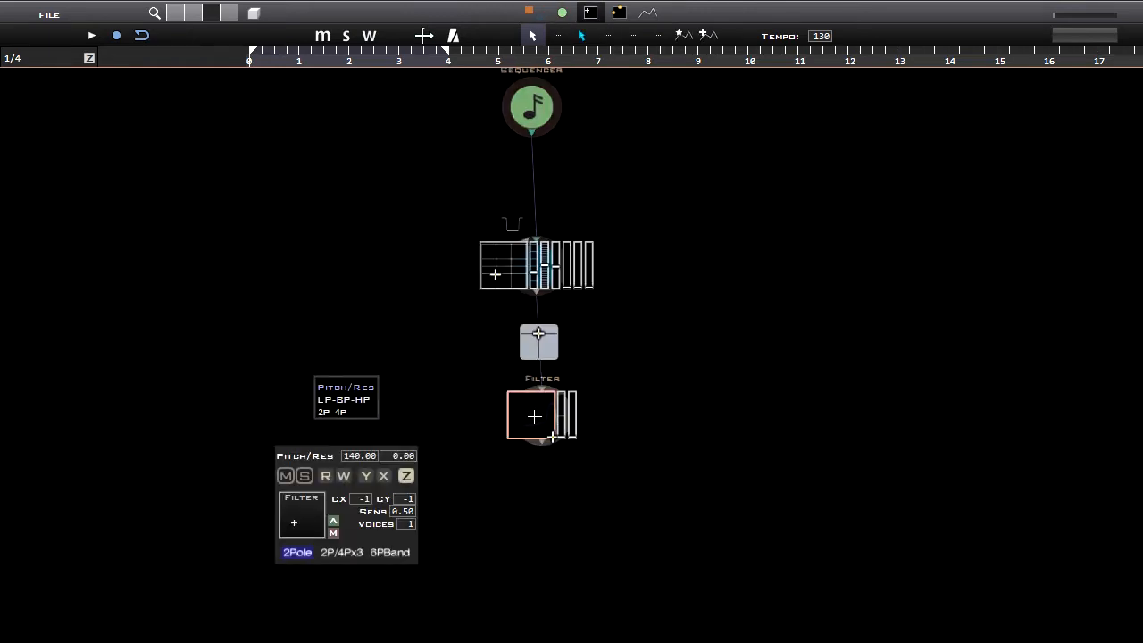
pyautogui.click(304, 476)
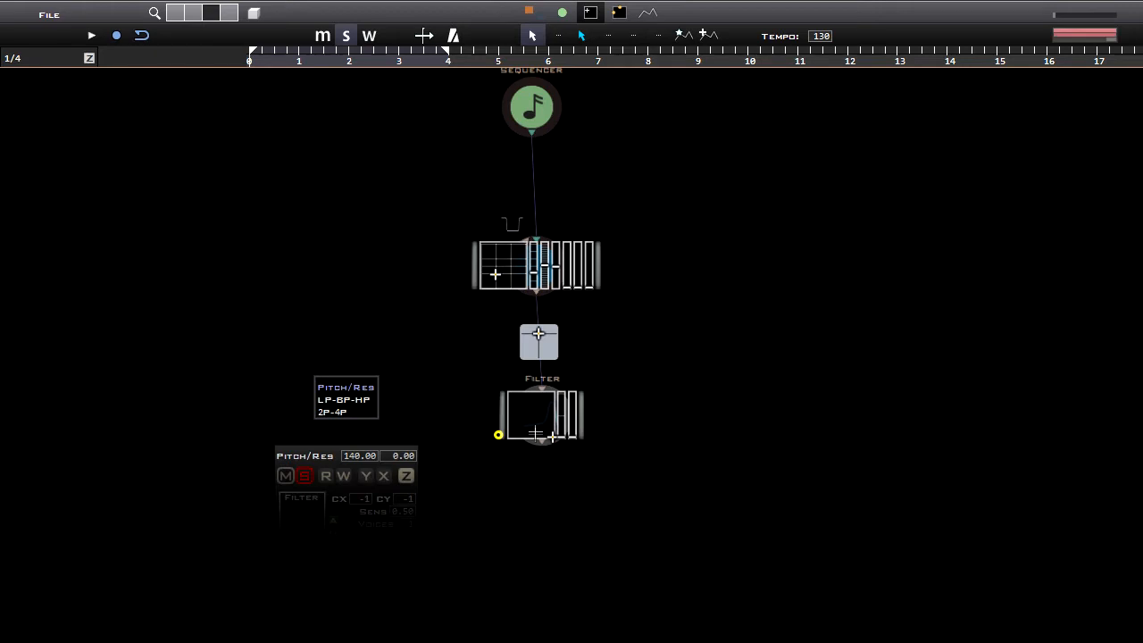
pyautogui.moveTo(533, 421); pyautogui.dragTo(479, 434)
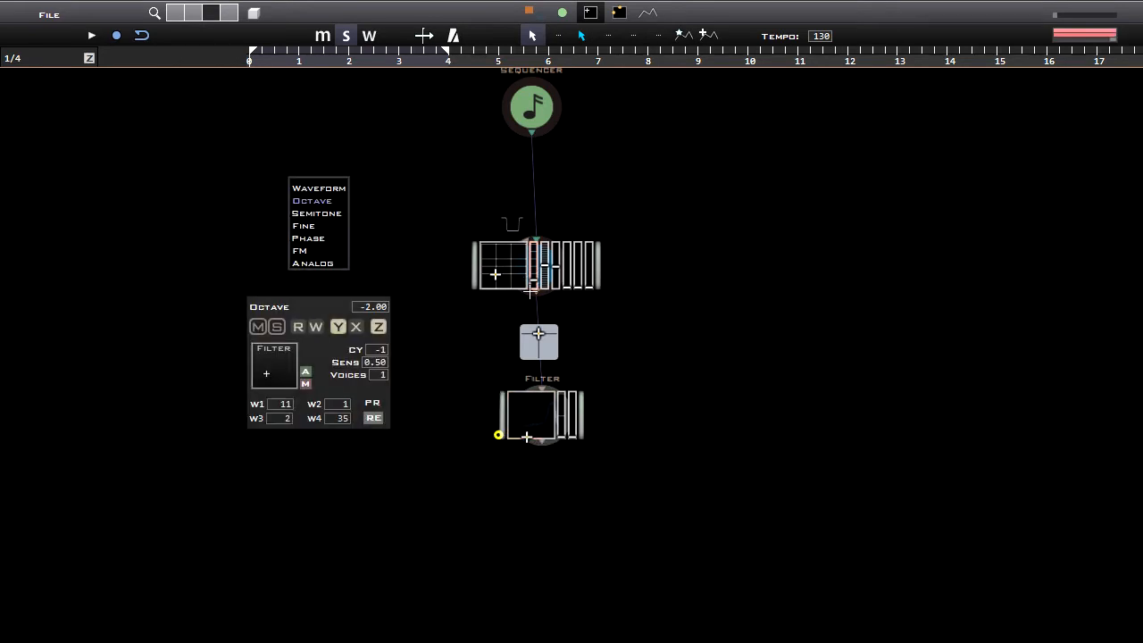
pyautogui.moveTo(527, 428); pyautogui.dragTo(525, 431)
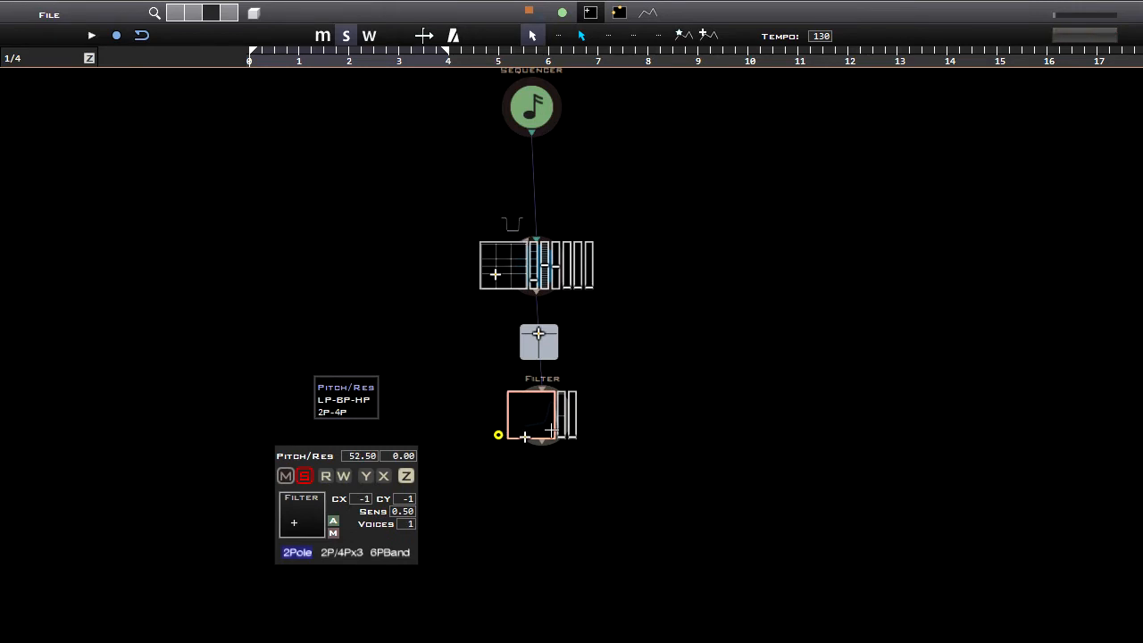
# - Try sweeping the Filter's pitch up and down with high resonance, up to about 0.90
pyautogui.moveTo(543, 412)
pyautogui.mouseDown()
pyautogui.moveTo(527, 416)
pyautogui.moveTo(573, 415)
pyautogui.moveTo(547, 406)
pyautogui.mouseUp()
pyautogui.moveTo(535, 431)
pyautogui.mouseDown()
pyautogui.moveTo(536, 407)
pyautogui.moveTo(521, 400)
pyautogui.moveTo(539, 396)
pyautogui.moveTo(568, 407)
pyautogui.moveTo(525, 409)
pyautogui.moveTo(566, 418)
pyautogui.mouseUp()
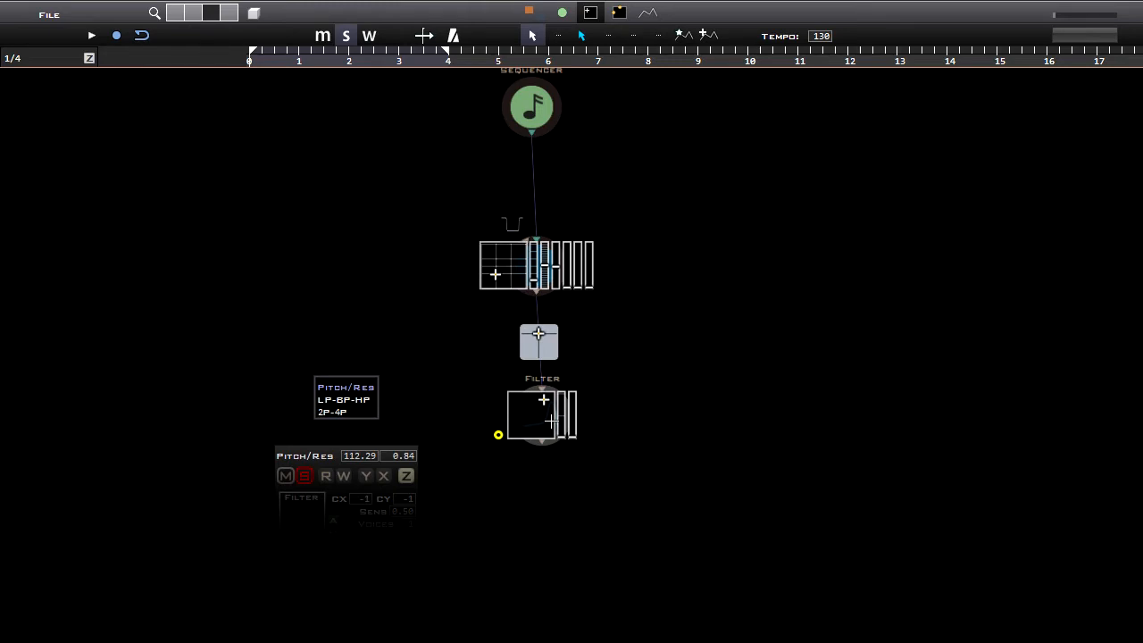
pyautogui.moveTo(552, 419)
pyautogui.mouseDown()
pyautogui.moveTo(519, 416)
pyautogui.moveTo(547, 420)
pyautogui.mouseUp()
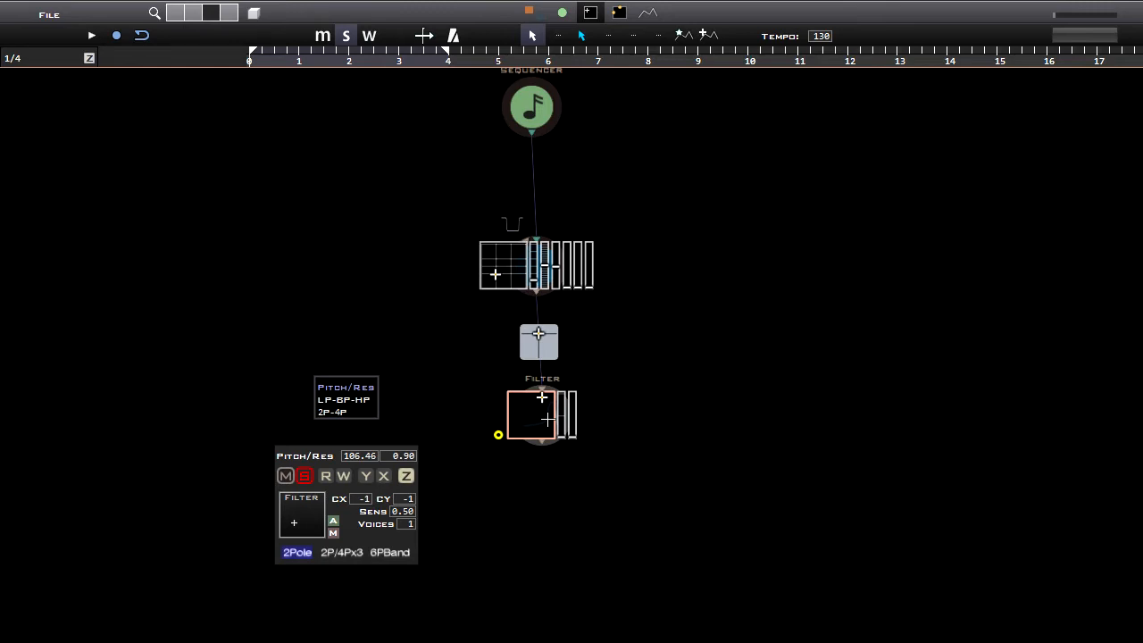
pyautogui.moveTo(548, 419); pyautogui.dragTo(526, 435)
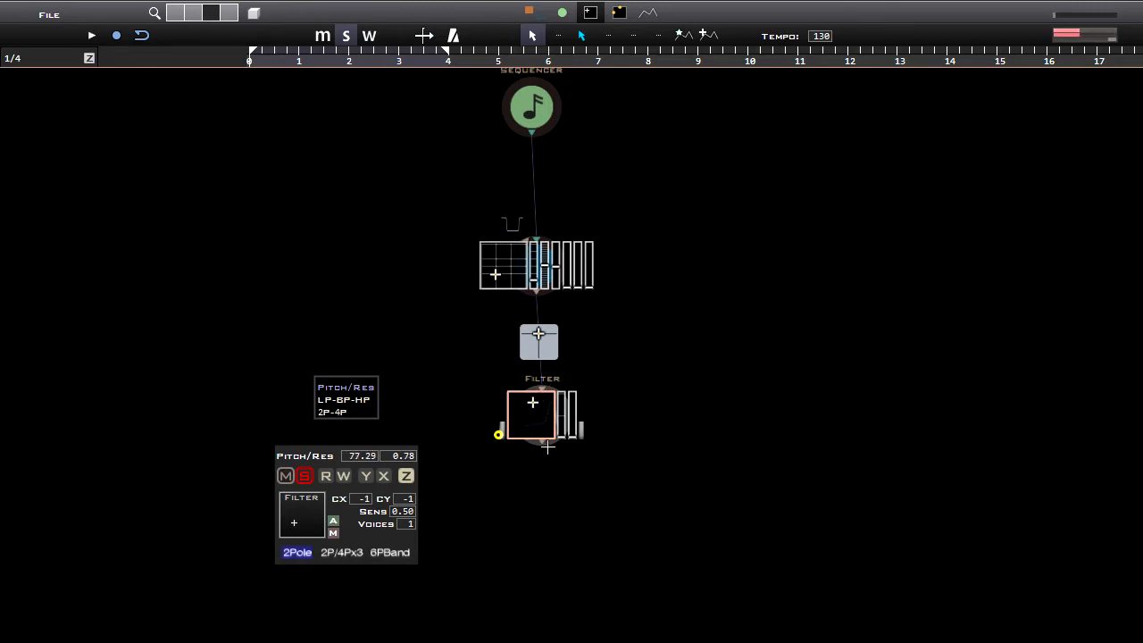
pyautogui.moveTo(554, 428)
pyautogui.moveTo(542, 422); pyautogui.dragTo(545, 440)
# - Try the Filter as high-pass and near band-pass (LP-BP-HP 0.92), sweeping Pitch/Res to 72.92 and 0.44
pyautogui.moveTo(562, 422)
pyautogui.moveTo(562, 422); pyautogui.dragTo(561, 315)
pyautogui.moveTo(534, 411); pyautogui.dragTo(515, 492)
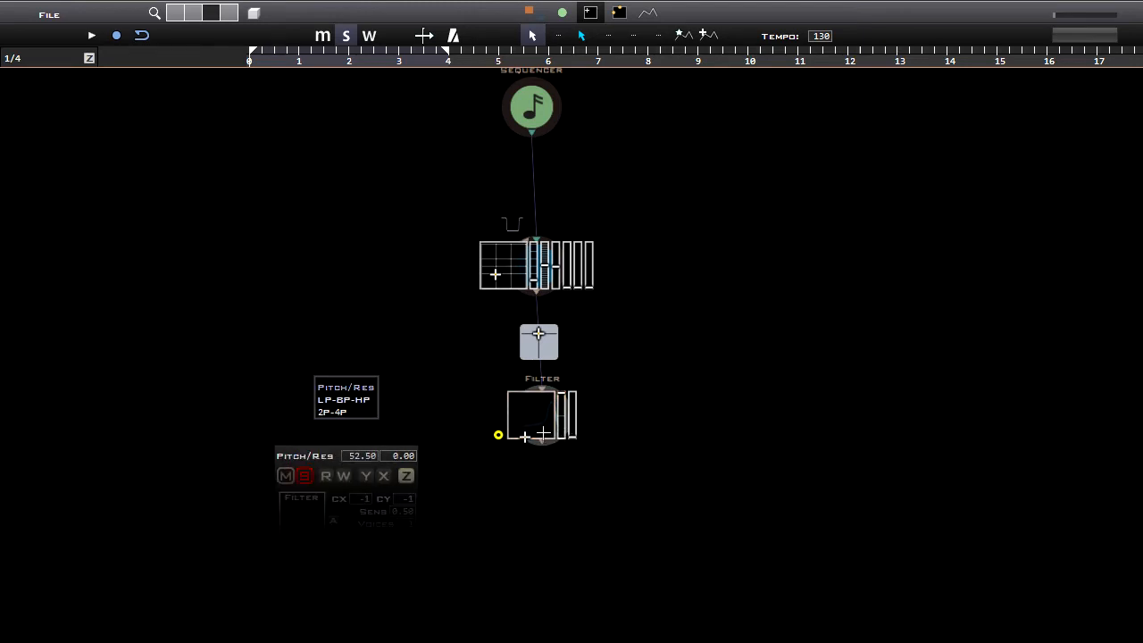
pyautogui.moveTo(535, 423); pyautogui.dragTo(554, 404)
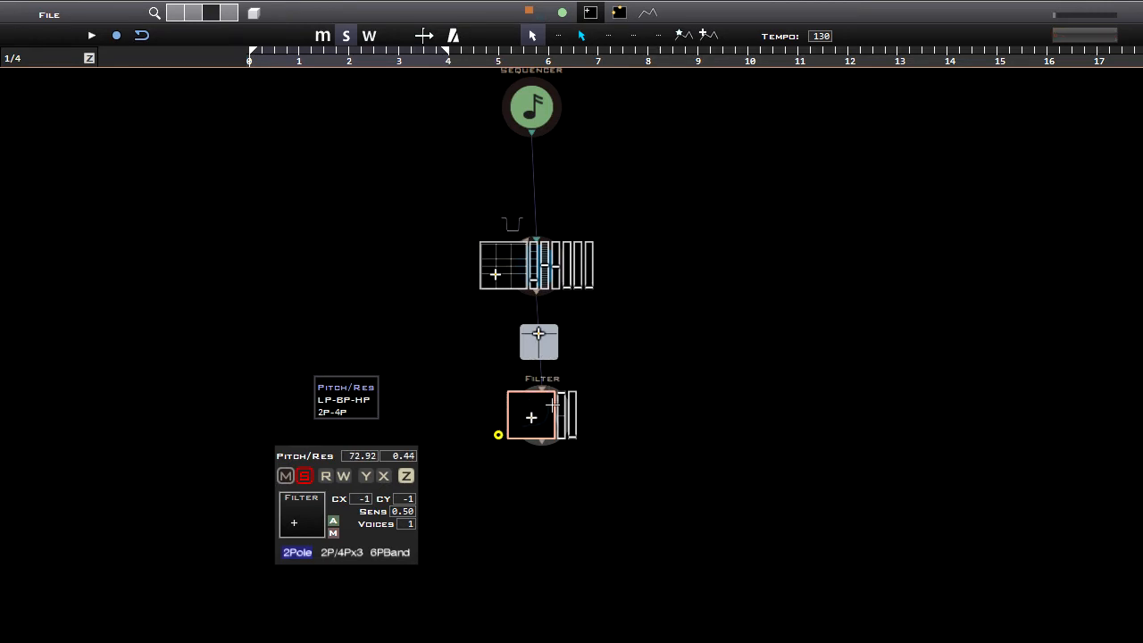
pyautogui.click(564, 407)
pyautogui.moveTo(564, 406); pyautogui.dragTo(574, 453)
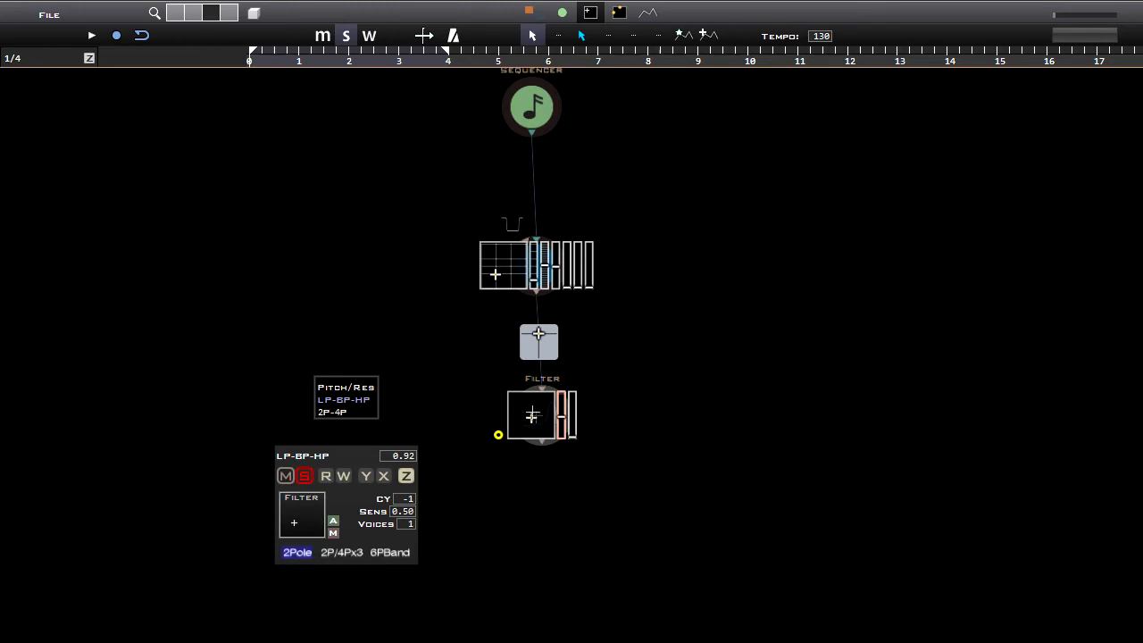
# - Sweep the Filter's pitch and resonance in low-pass mode and settle on Pitch 71.46 with moderate resonance
pyautogui.click(538, 411)
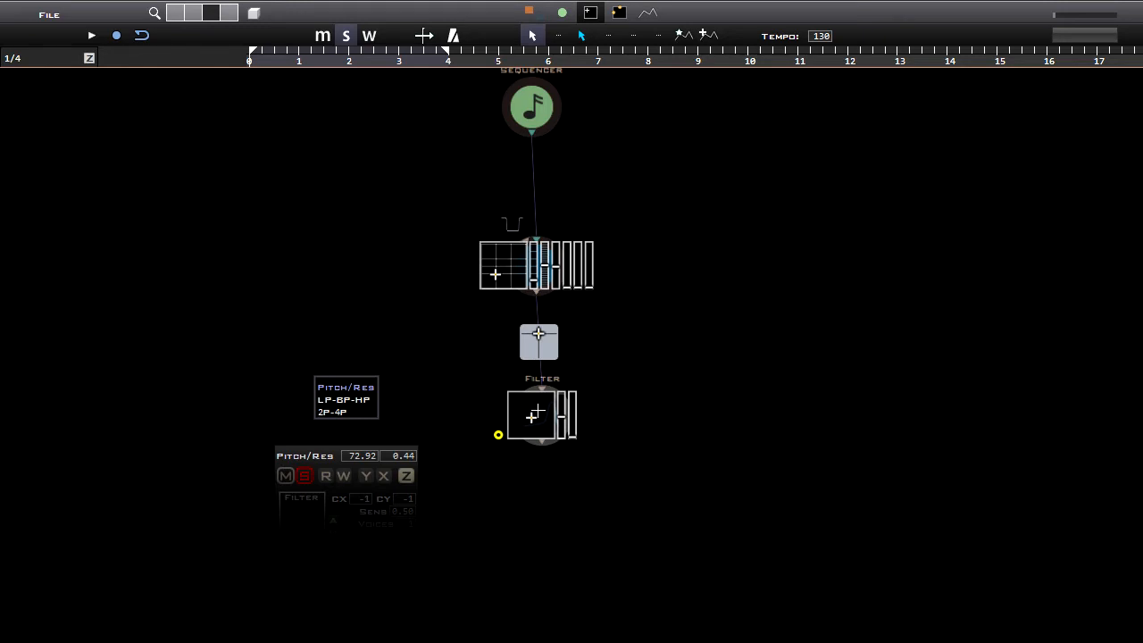
pyautogui.moveTo(538, 411)
pyautogui.mouseDown()
pyautogui.moveTo(514, 397)
pyautogui.moveTo(570, 390)
pyautogui.moveTo(527, 386)
pyautogui.moveTo(561, 414)
pyautogui.mouseUp()
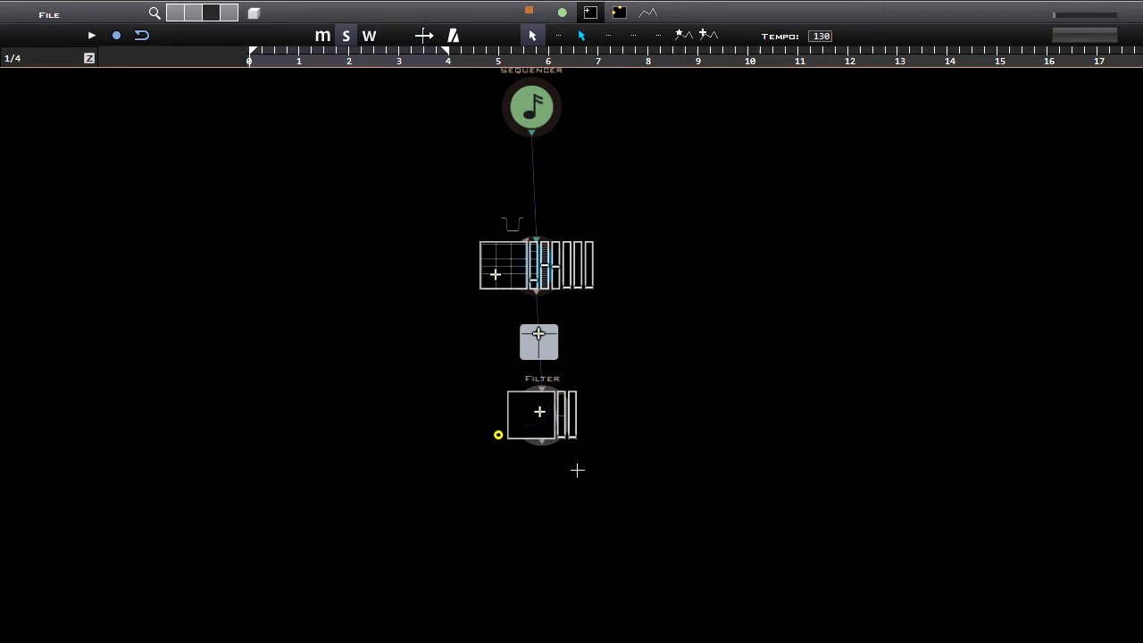
pyautogui.moveTo(543, 413)
pyautogui.mouseDown()
pyautogui.moveTo(564, 477)
pyautogui.moveTo(544, 413)
pyautogui.mouseUp()
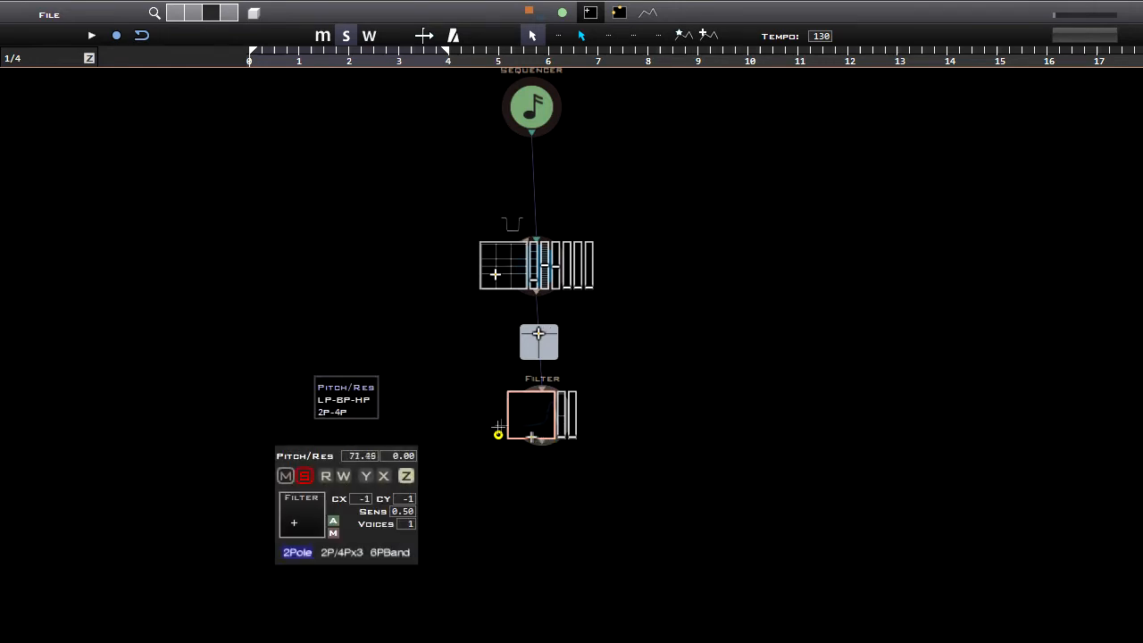
pyautogui.moveTo(500, 418)
pyautogui.mouseDown()
pyautogui.moveTo(521, 411)
pyautogui.moveTo(503, 407)
pyautogui.moveTo(498, 379)
pyautogui.mouseUp()
pyautogui.click(490, 318)
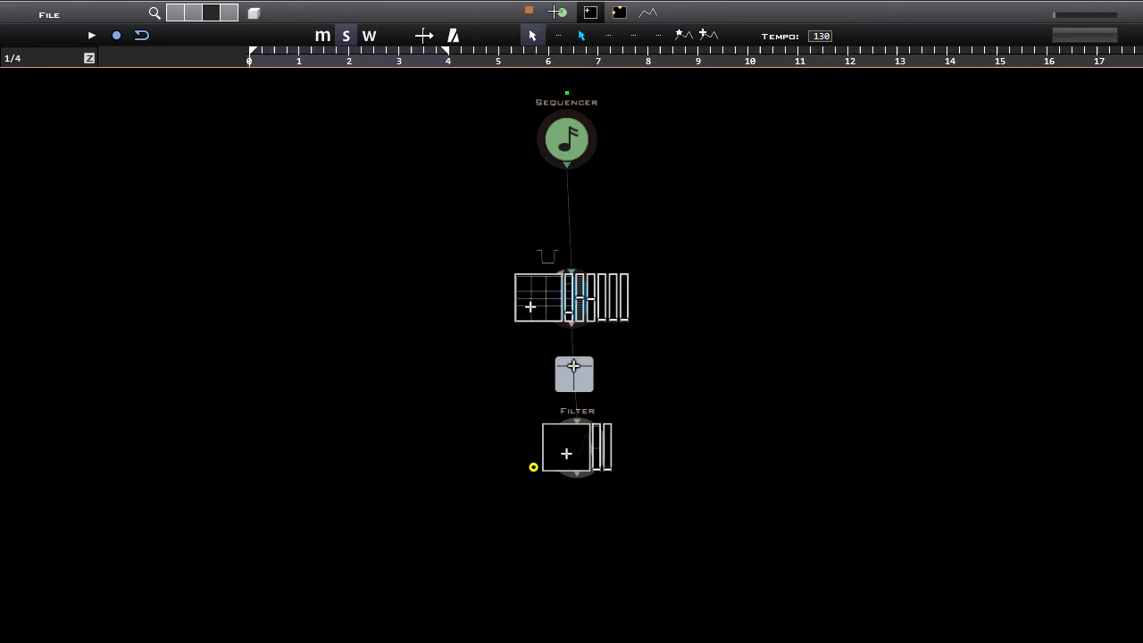
# - Return to the node view and add an Envelope node to the left of the Oscillator
pyautogui.click(558, 11)
pyautogui.moveTo(583, 296); pyautogui.dragTo(562, 349)
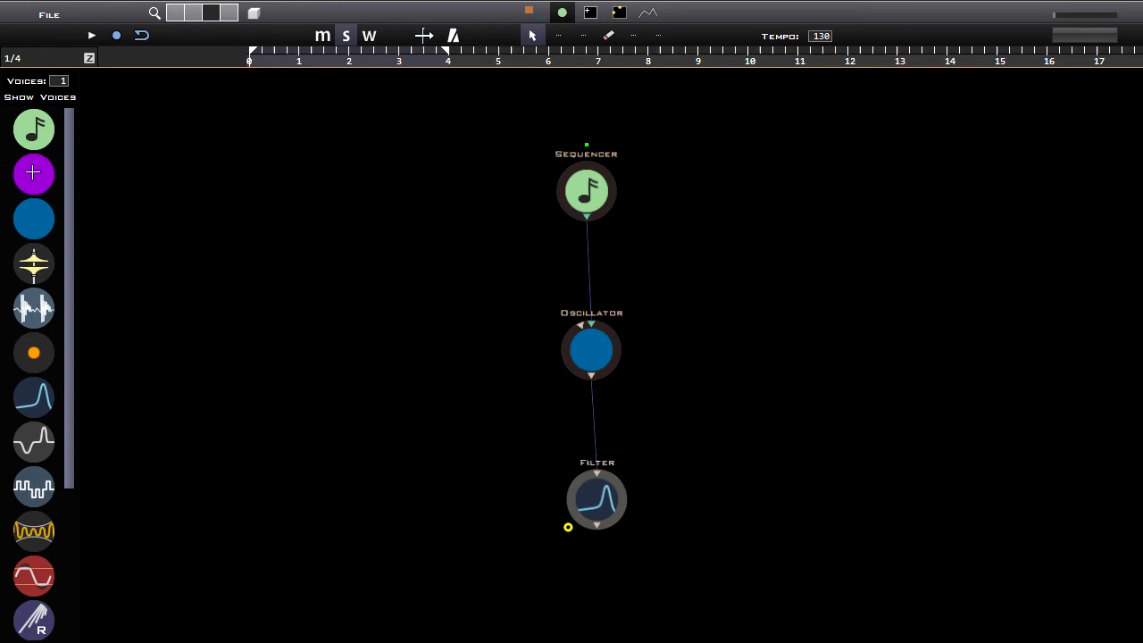
pyautogui.moveTo(33, 173); pyautogui.dragTo(438, 331)
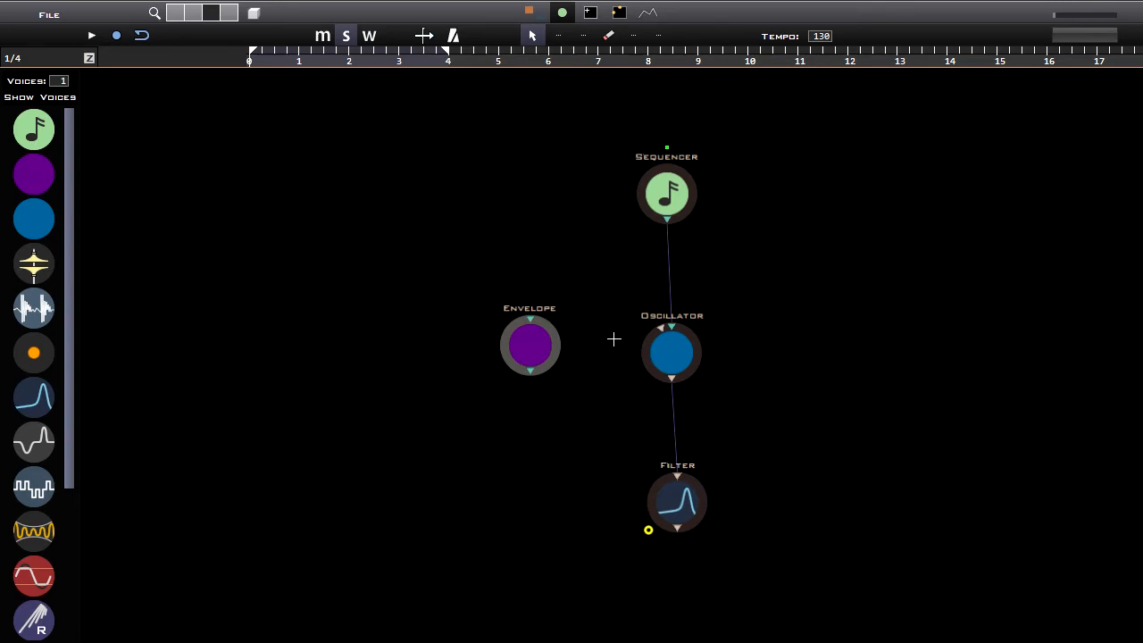
# - Connect the Sequencer's output to the Envelope node and move the Envelope slightly farther away from the Oscillator
pyautogui.moveTo(555, 247); pyautogui.dragTo(569, 260)
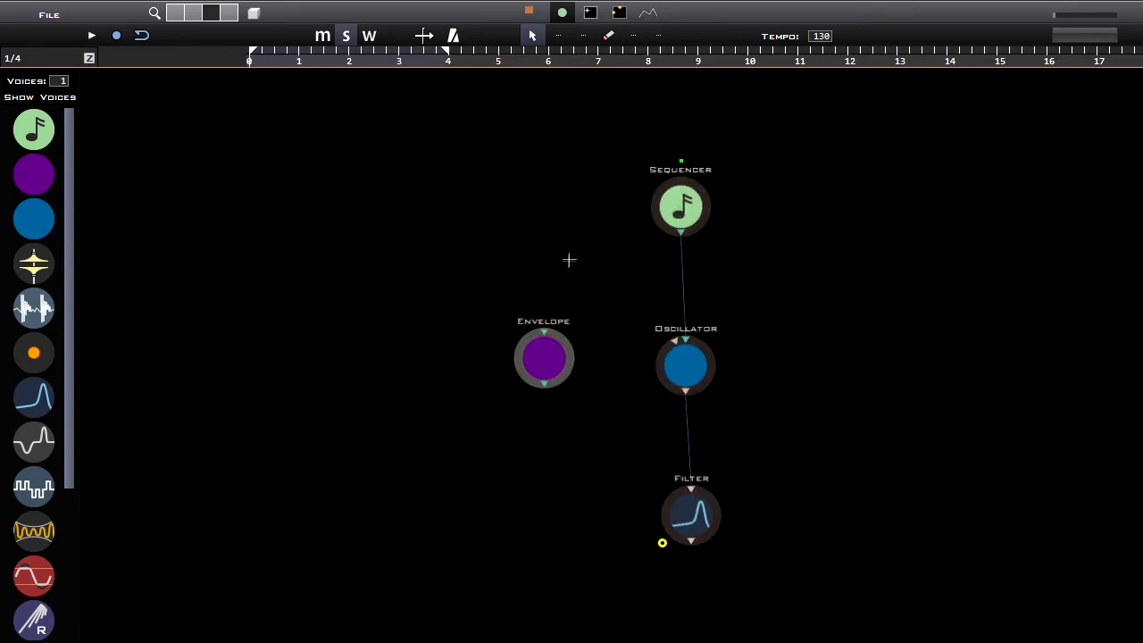
pyautogui.moveTo(543, 329); pyautogui.dragTo(680, 239)
pyautogui.moveTo(669, 298); pyautogui.dragTo(680, 286)
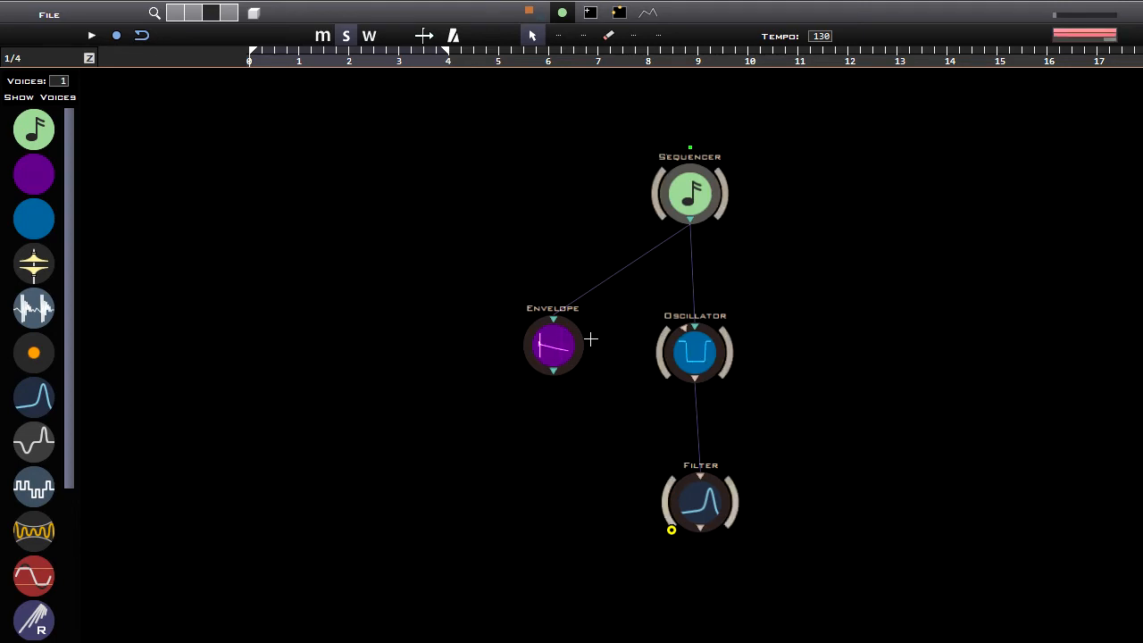
pyautogui.moveTo(745, 352); pyautogui.dragTo(683, 342)
pyautogui.moveTo(501, 318)
pyautogui.mouseDown()
pyautogui.moveTo(480, 339)
pyautogui.moveTo(494, 332)
pyautogui.mouseUp()
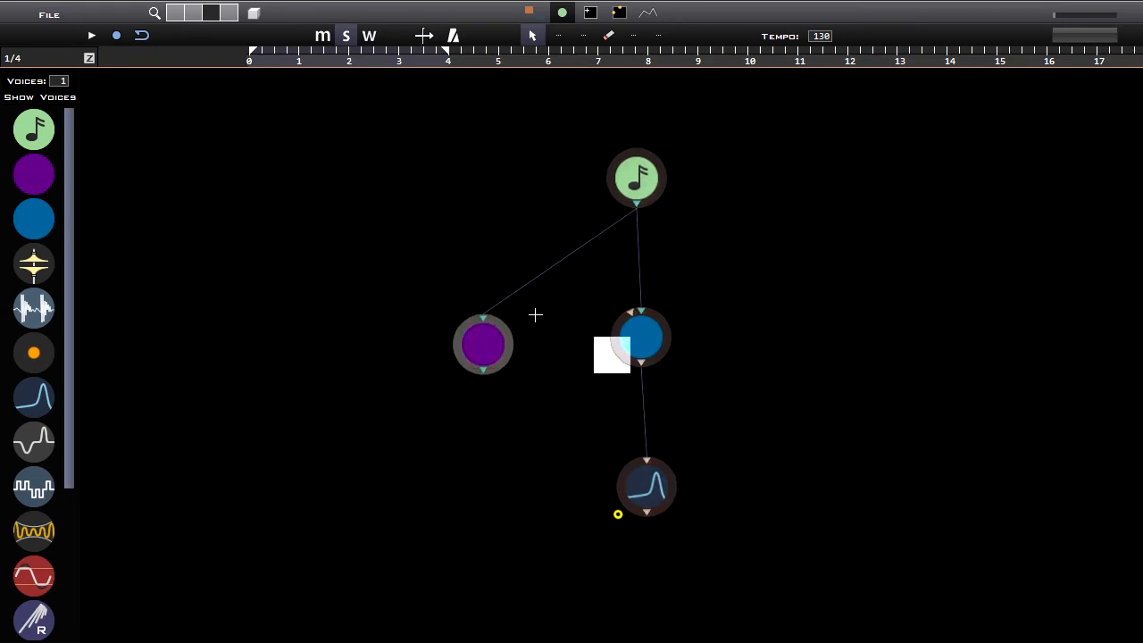
# - In the control-linking view, link the Envelope's output to the Filter's Pitch/Res control
pyautogui.click(619, 11)
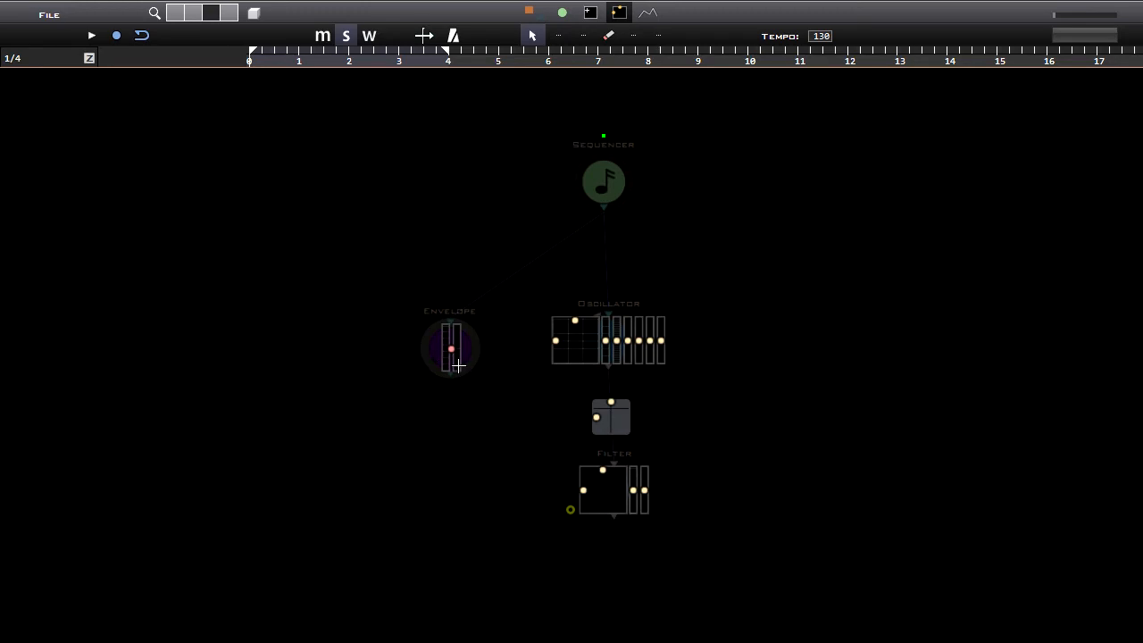
pyautogui.scroll(2, 432, 341)
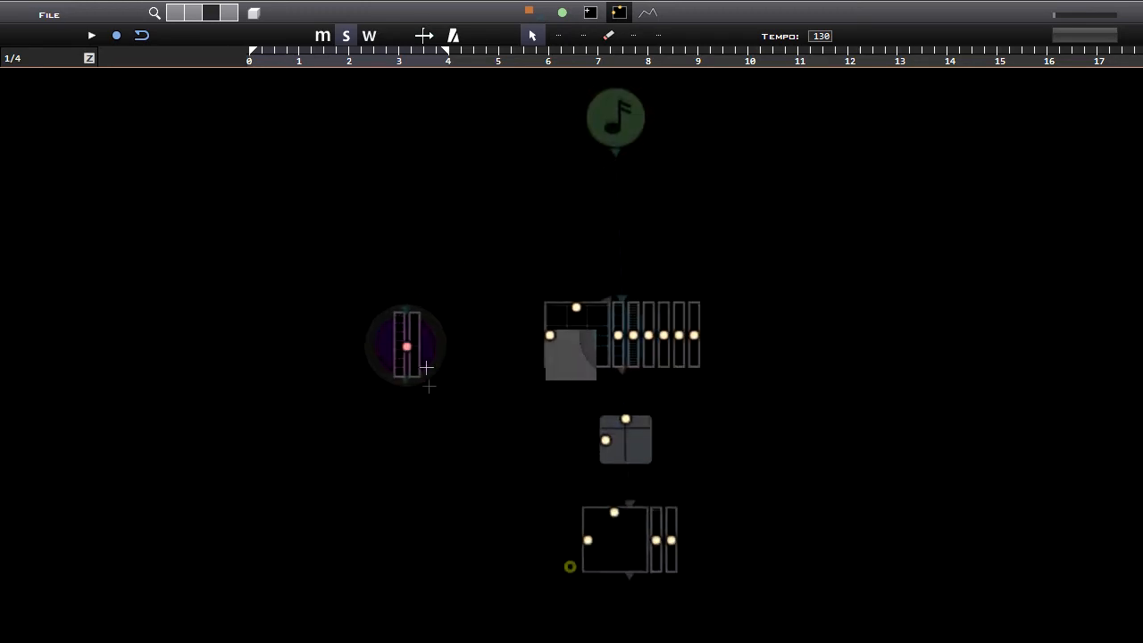
pyautogui.click(403, 342)
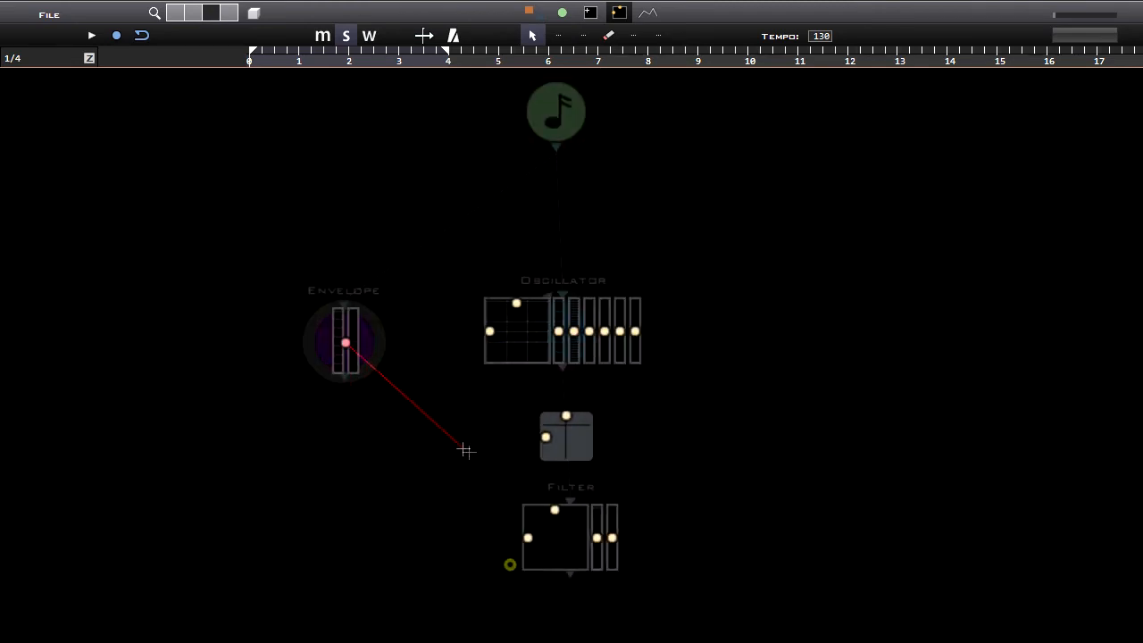
pyautogui.click(554, 510)
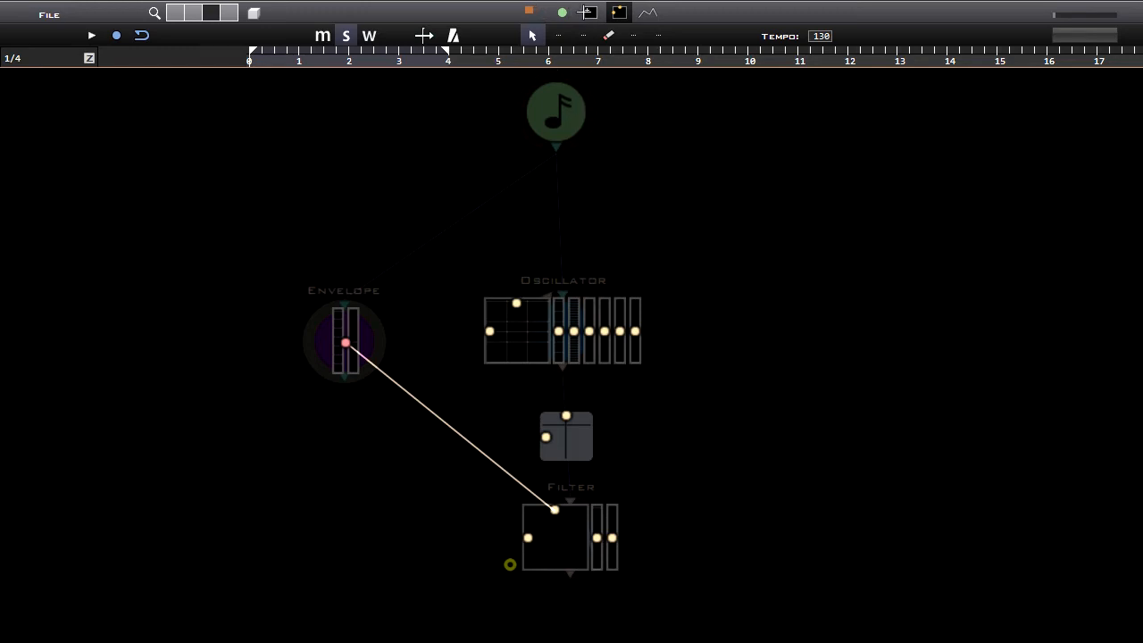
# - Switch to the parameter view and raise the Filter's resonance, shifting its pitch slightly upward
pyautogui.click(590, 12)
pyautogui.moveTo(697, 309); pyautogui.dragTo(721, 316)
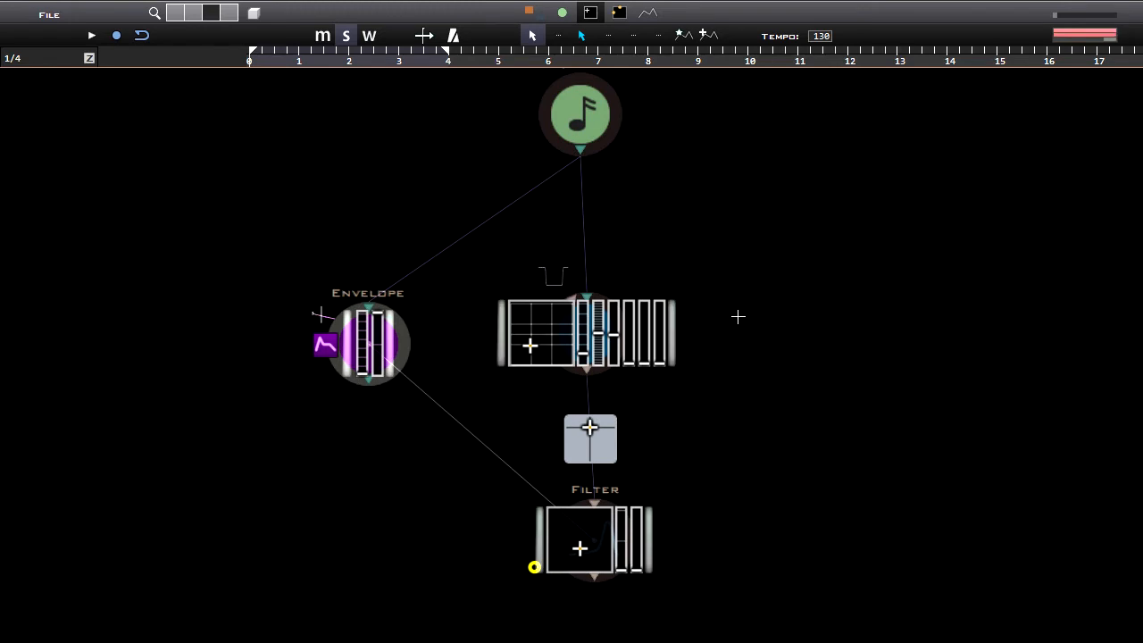
pyautogui.moveTo(600, 545)
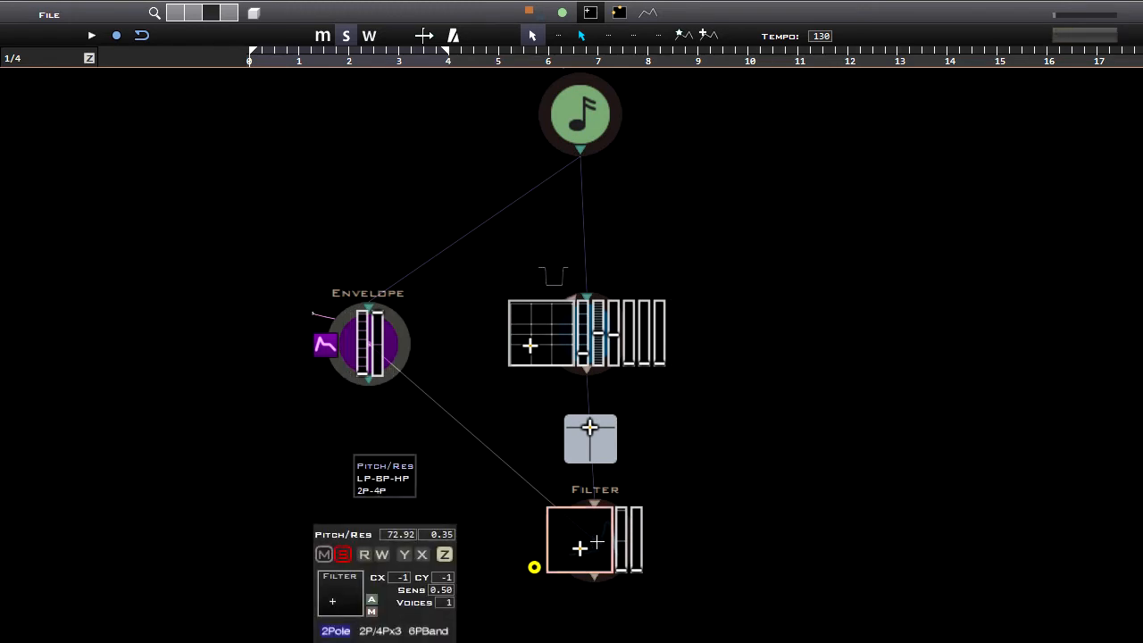
pyautogui.moveTo(597, 541); pyautogui.dragTo(605, 472)
pyautogui.moveTo(600, 540)
pyautogui.mouseDown()
pyautogui.moveTo(576, 541)
pyautogui.moveTo(603, 542)
pyautogui.moveTo(599, 559)
pyautogui.mouseUp()
pyautogui.moveTo(417, 360); pyautogui.dragTo(470, 370)
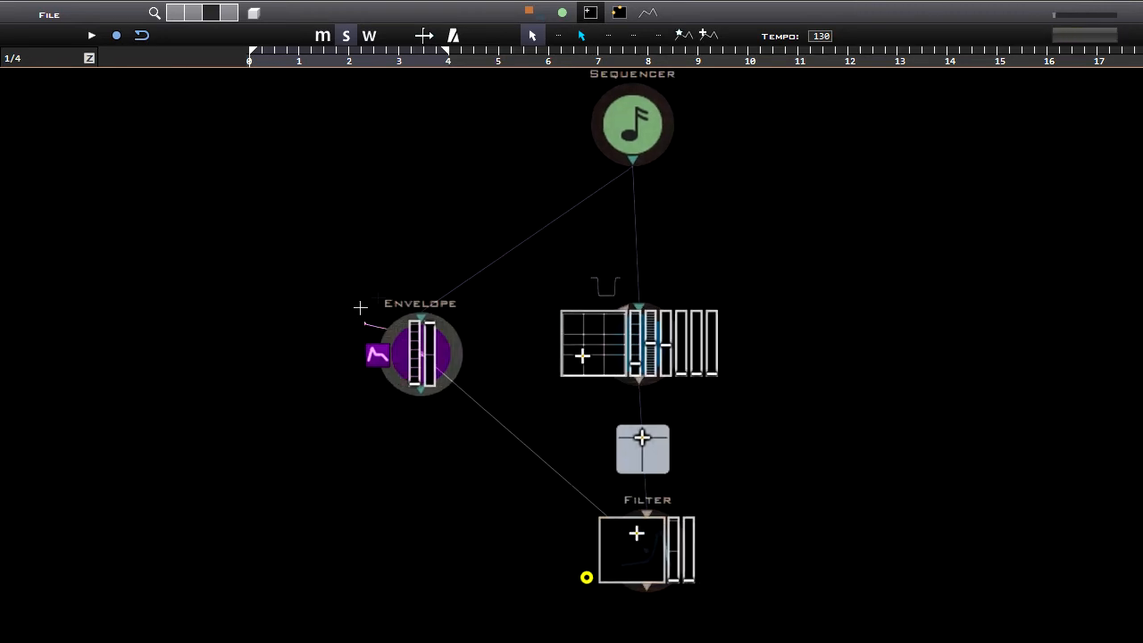
# - Glance at the node links, return to the parameter view, and try the Envelope's curves, settling on Curve 3.00
pyautogui.click(562, 13)
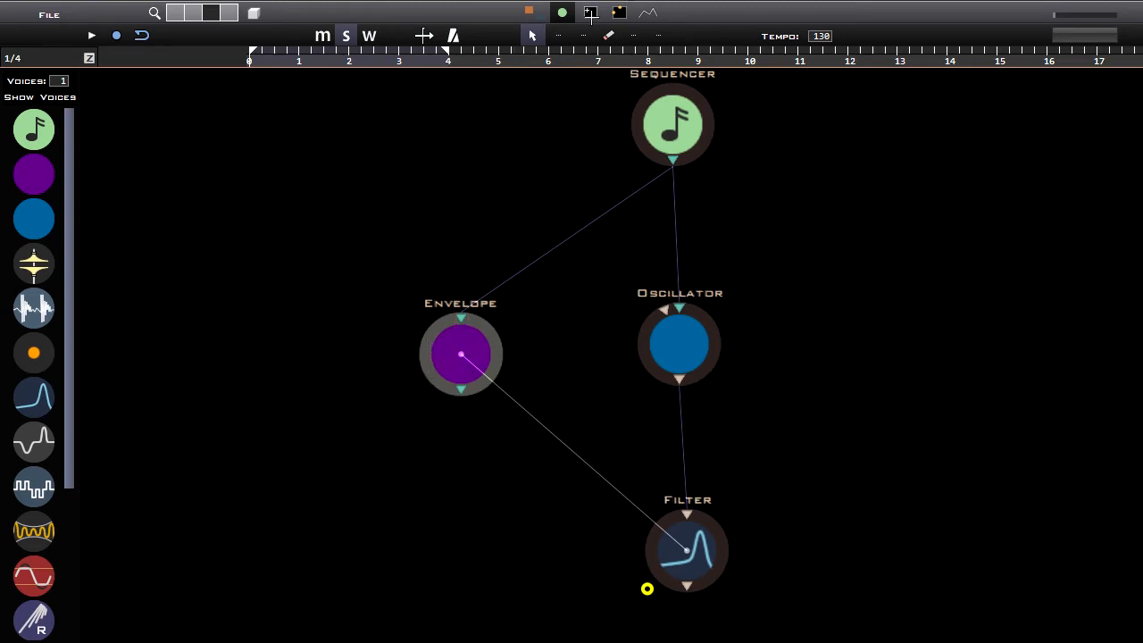
pyautogui.click(590, 12)
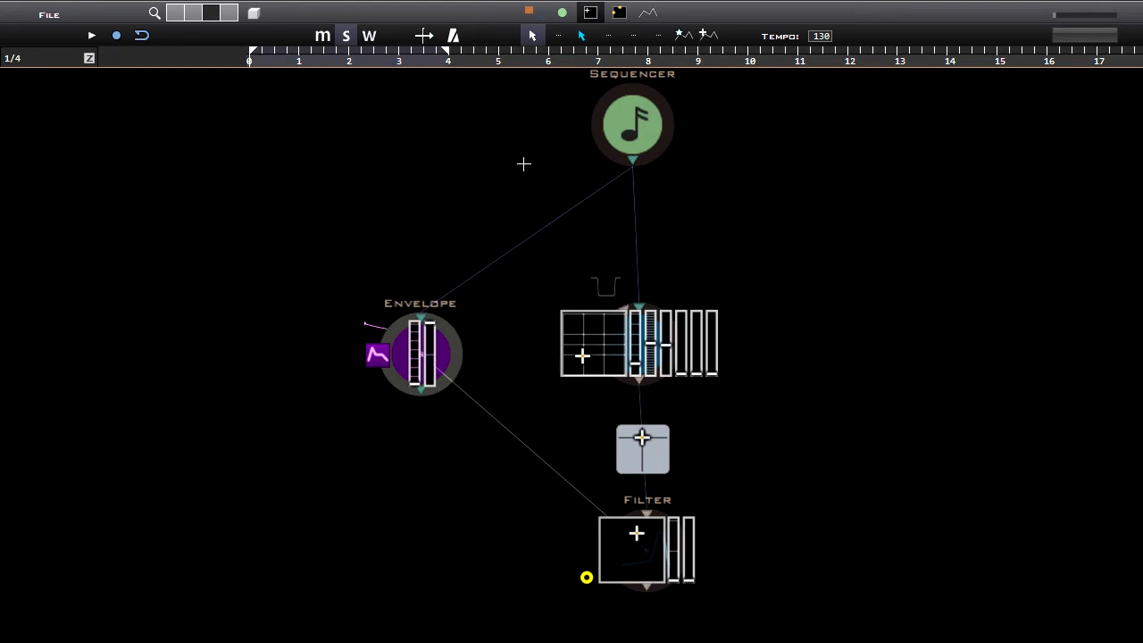
pyautogui.moveTo(393, 283); pyautogui.dragTo(432, 263)
pyautogui.moveTo(484, 344)
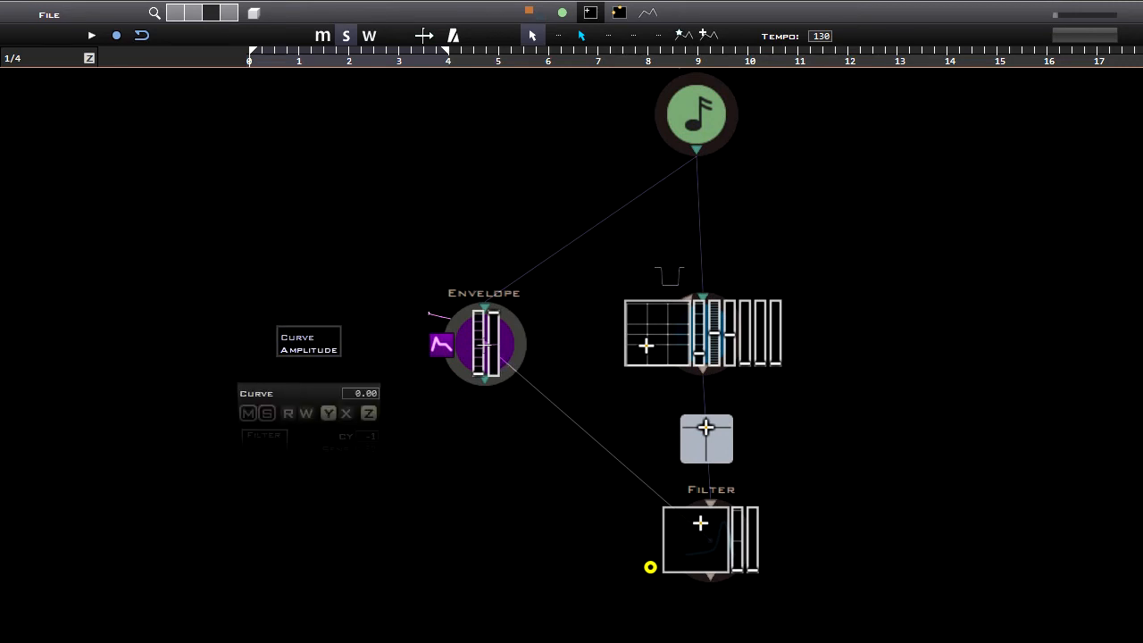
pyautogui.moveTo(481, 347); pyautogui.dragTo(479, 356)
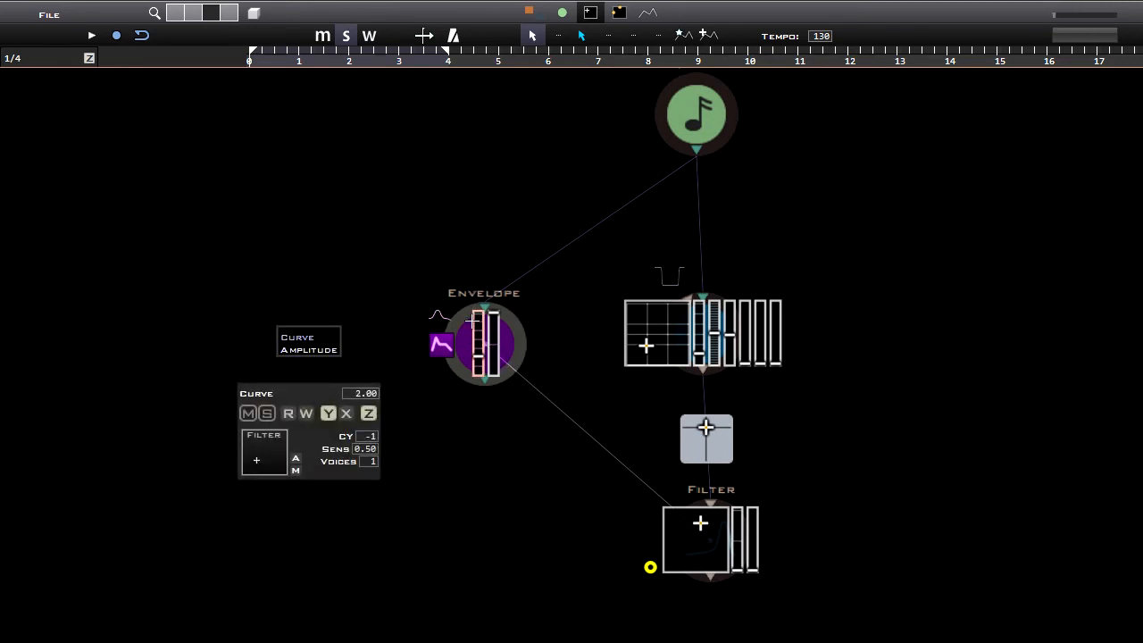
pyautogui.moveTo(479, 334); pyautogui.dragTo(482, 345)
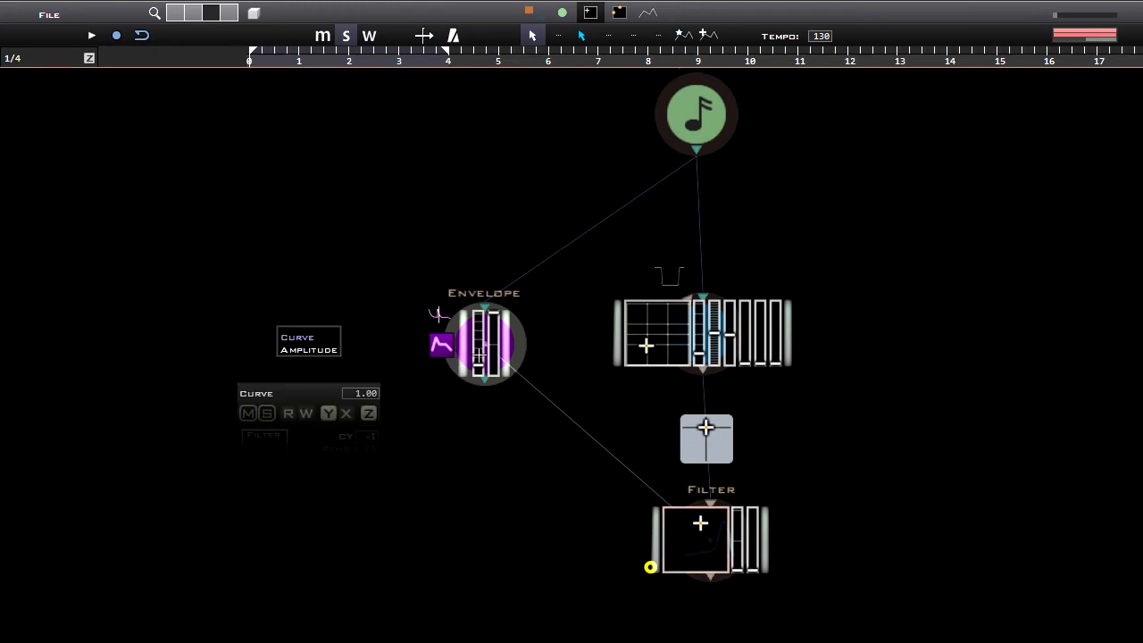
pyautogui.moveTo(479, 355); pyautogui.dragTo(479, 339)
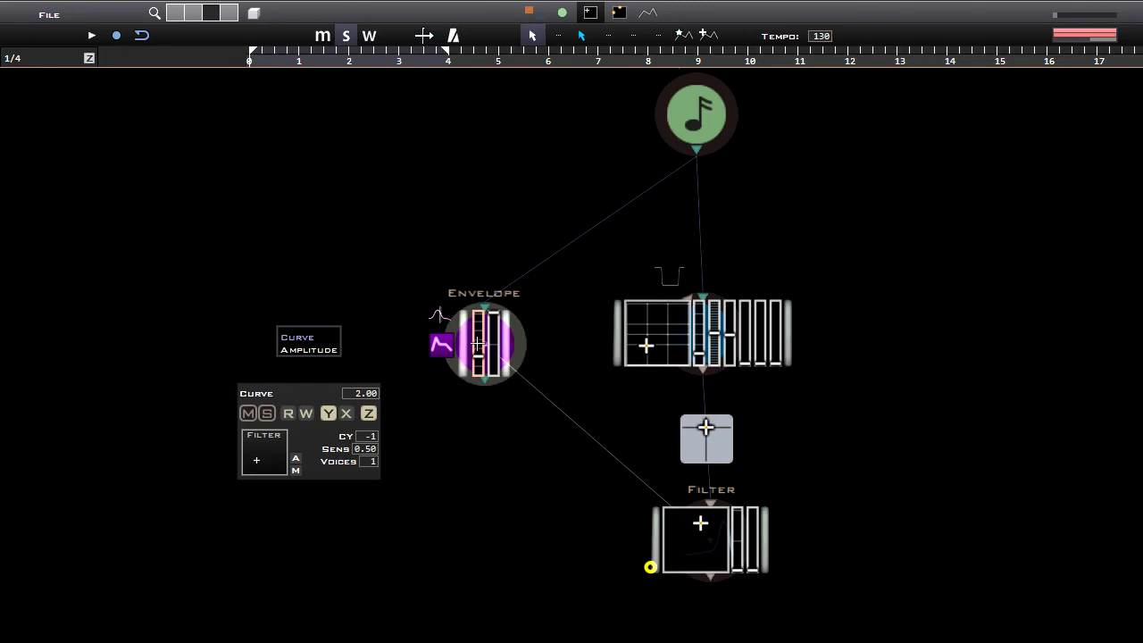
pyautogui.moveTo(480, 343); pyautogui.dragTo(479, 332)
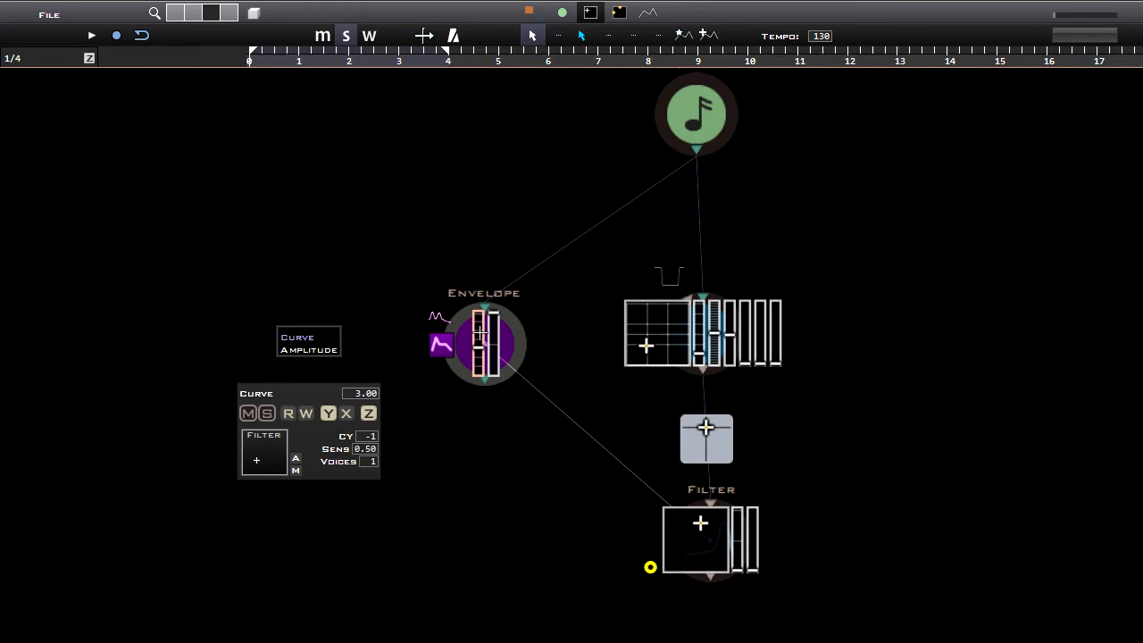
# - Sweep the Envelope's amplitude down to near minimum and bring it back up to 0.85
pyautogui.moveTo(492, 314)
pyautogui.mouseDown()
pyautogui.moveTo(498, 366)
pyautogui.moveTo(494, 321)
pyautogui.mouseUp()
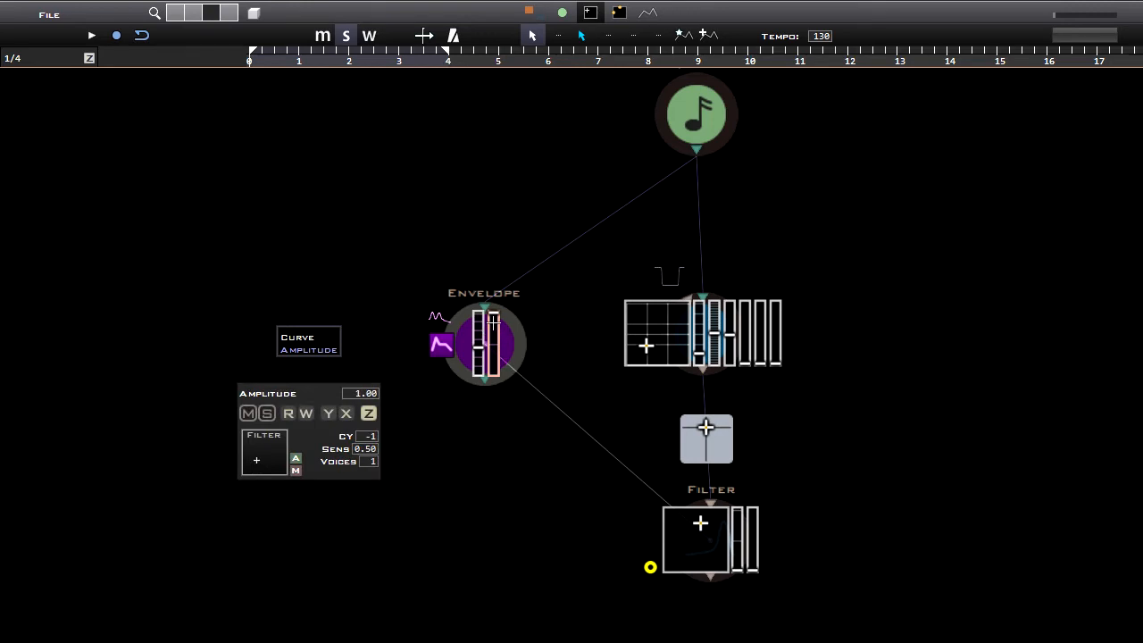
pyautogui.moveTo(494, 336); pyautogui.dragTo(505, 384)
pyautogui.moveTo(496, 359); pyautogui.dragTo(515, 409)
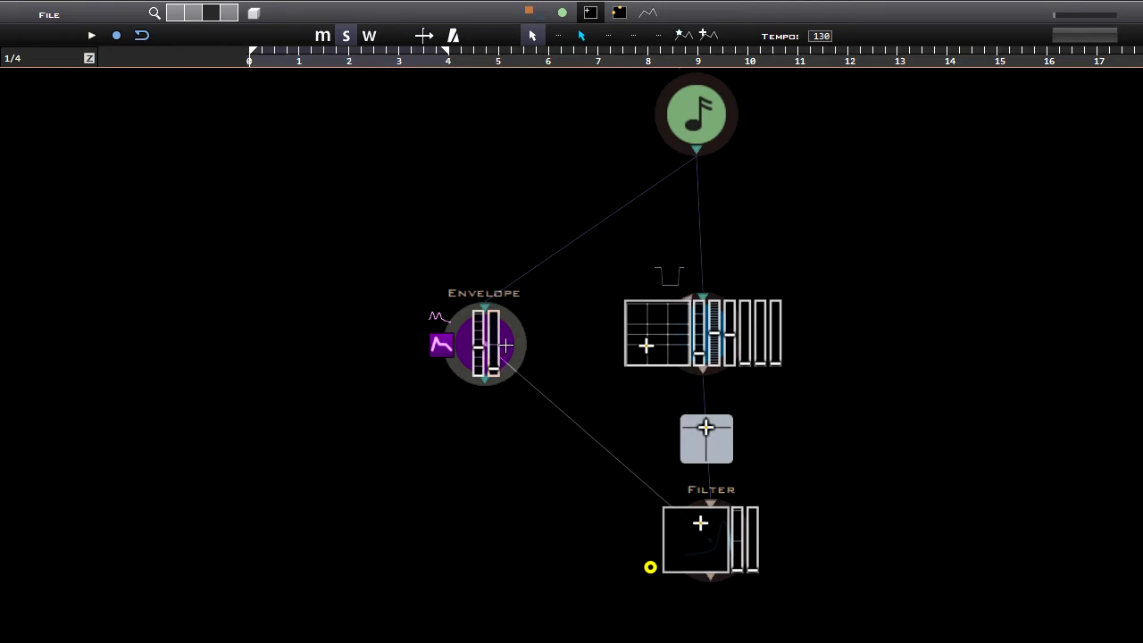
pyautogui.moveTo(505, 345); pyautogui.dragTo(504, 203)
pyautogui.moveTo(502, 348); pyautogui.dragTo(501, 359)
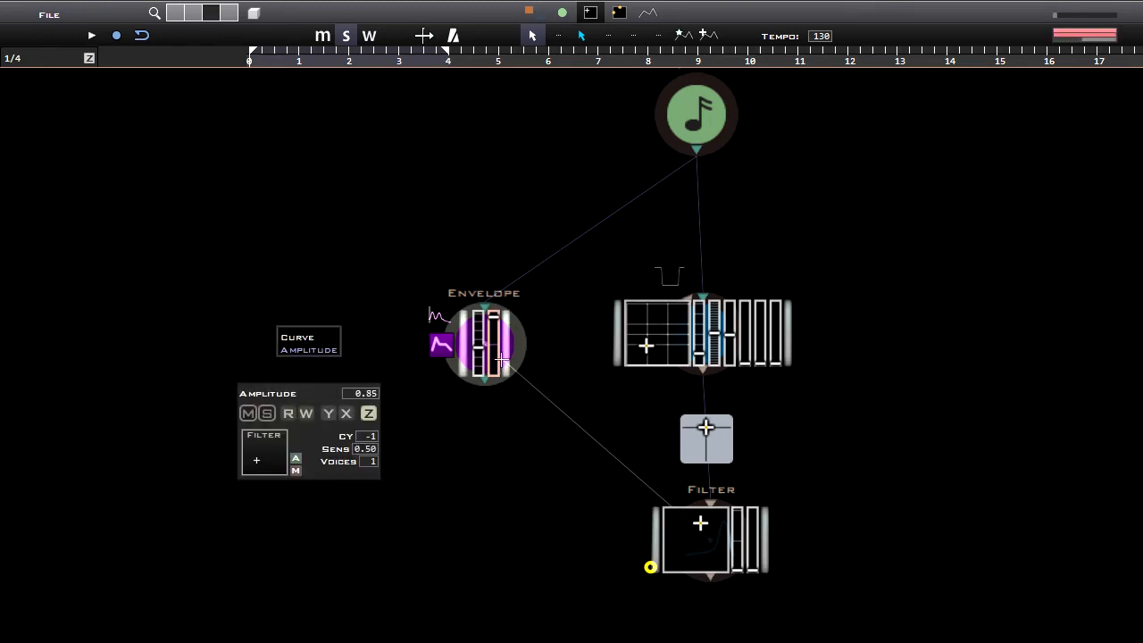
# - Stop the sound and switch off solo mode for the Filter
pyautogui.moveTo(625, 399); pyautogui.dragTo(597, 347)
pyautogui.press('space')
pyautogui.moveTo(623, 515); pyautogui.dragTo(597, 506)
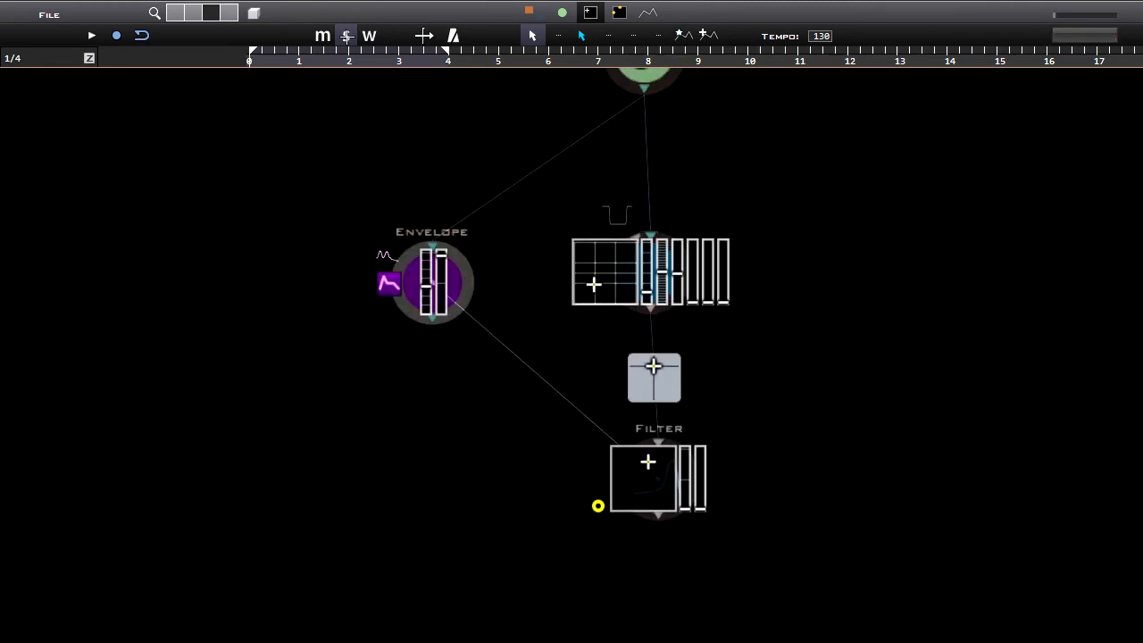
pyautogui.scroll(-3, 882, 275)
pyautogui.moveTo(824, 385); pyautogui.dragTo(784, 329)
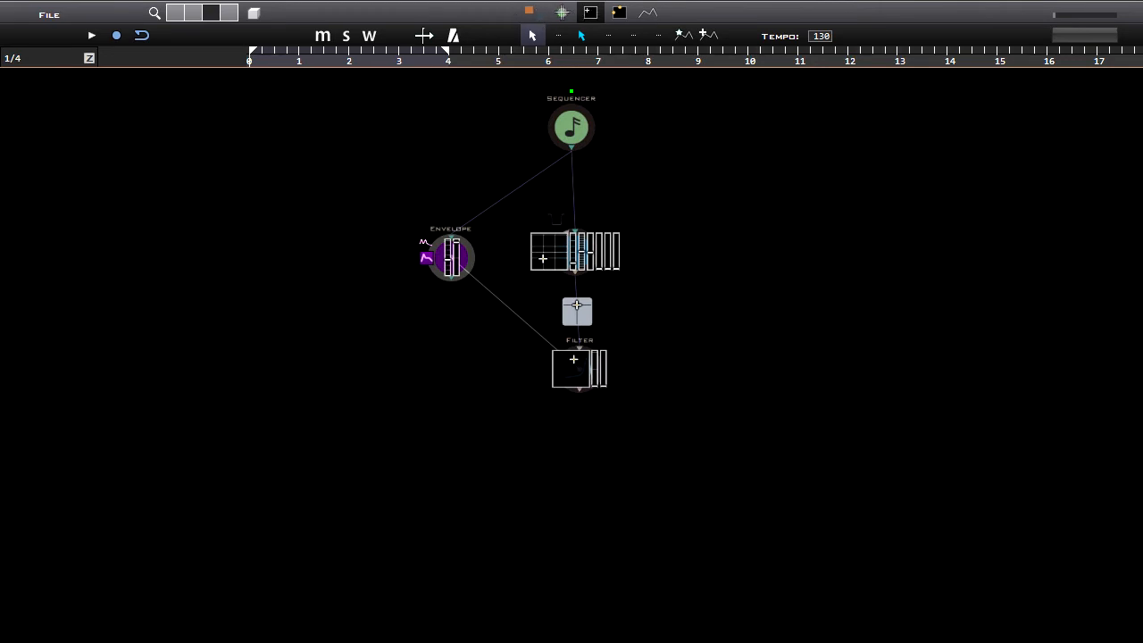
# - Return to the node view, add an Equalizer node below the Filter and connect the Filter's output to it
pyautogui.click(561, 11)
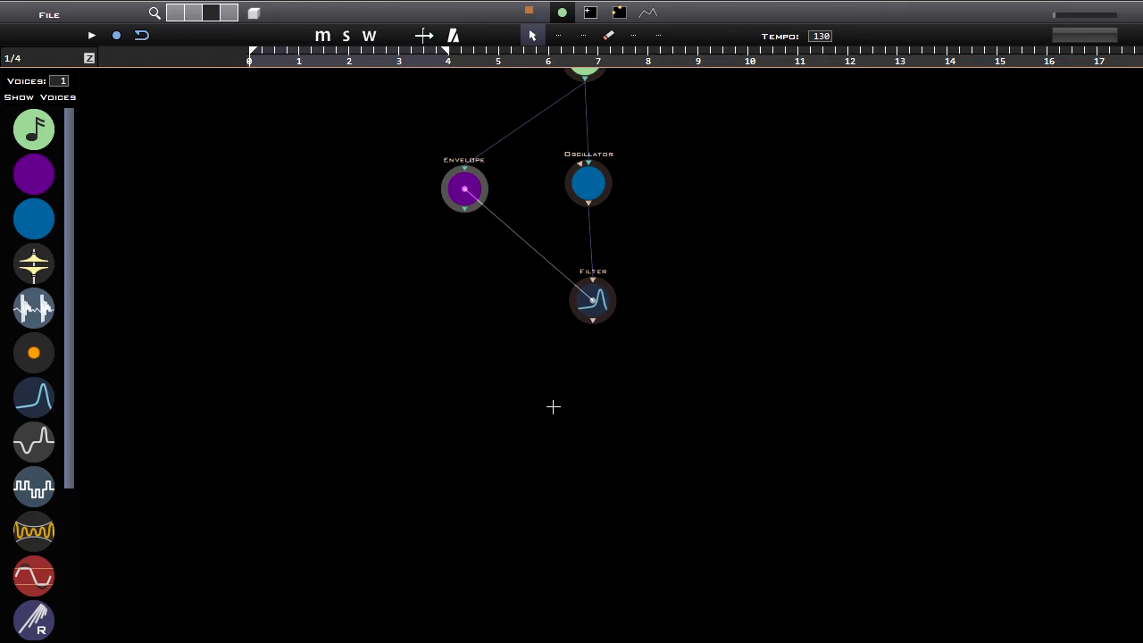
pyautogui.moveTo(34, 441); pyautogui.dragTo(593, 409)
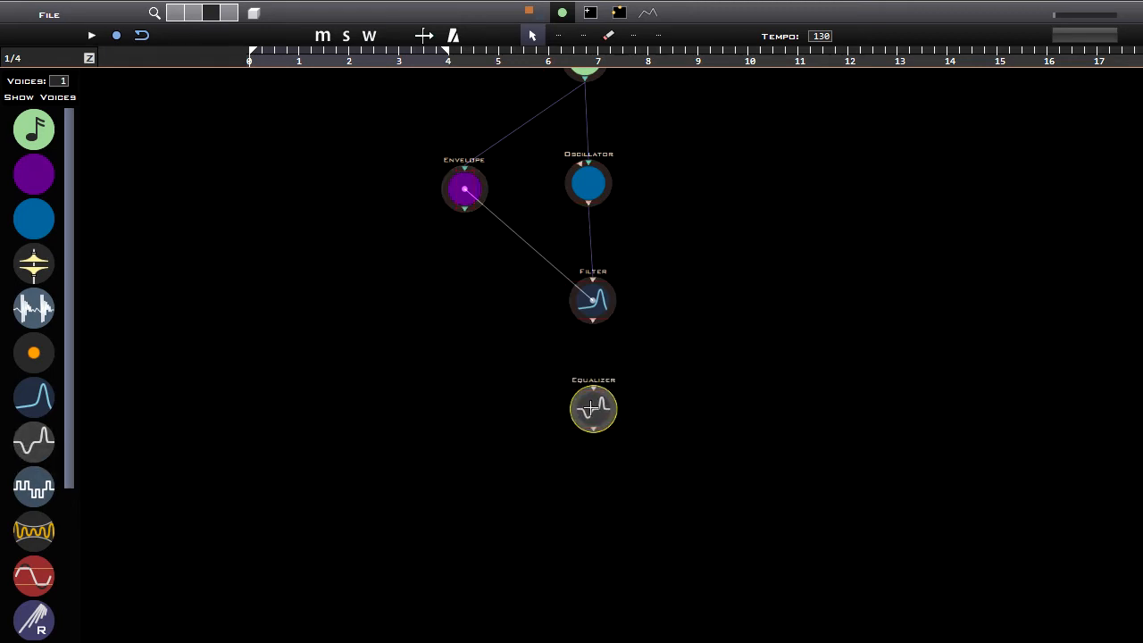
pyautogui.scroll(3, 610, 354)
pyautogui.moveTo(579, 413); pyautogui.dragTo(577, 294)
pyautogui.scroll(-4, 620, 363)
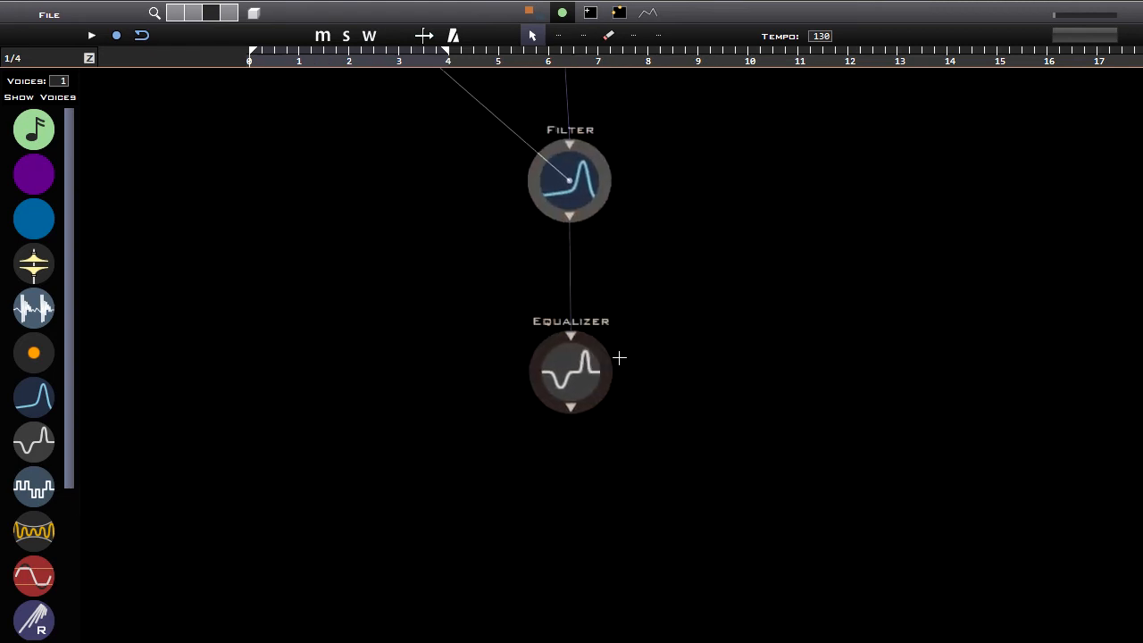
pyautogui.moveTo(653, 415); pyautogui.dragTo(648, 393)
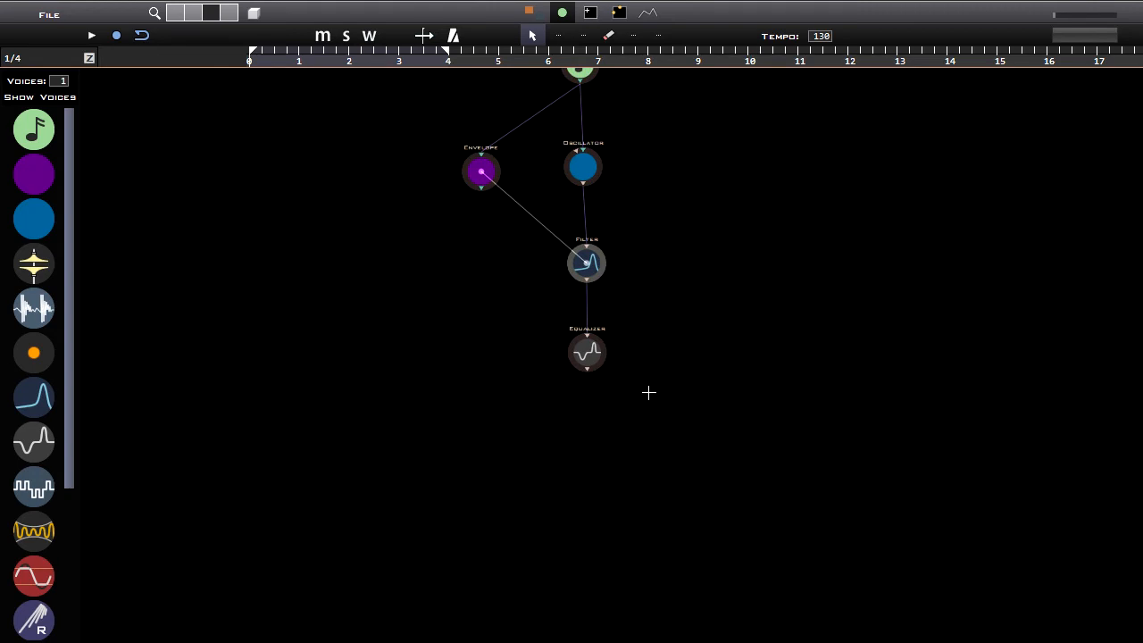
pyautogui.moveTo(624, 348); pyautogui.dragTo(597, 391)
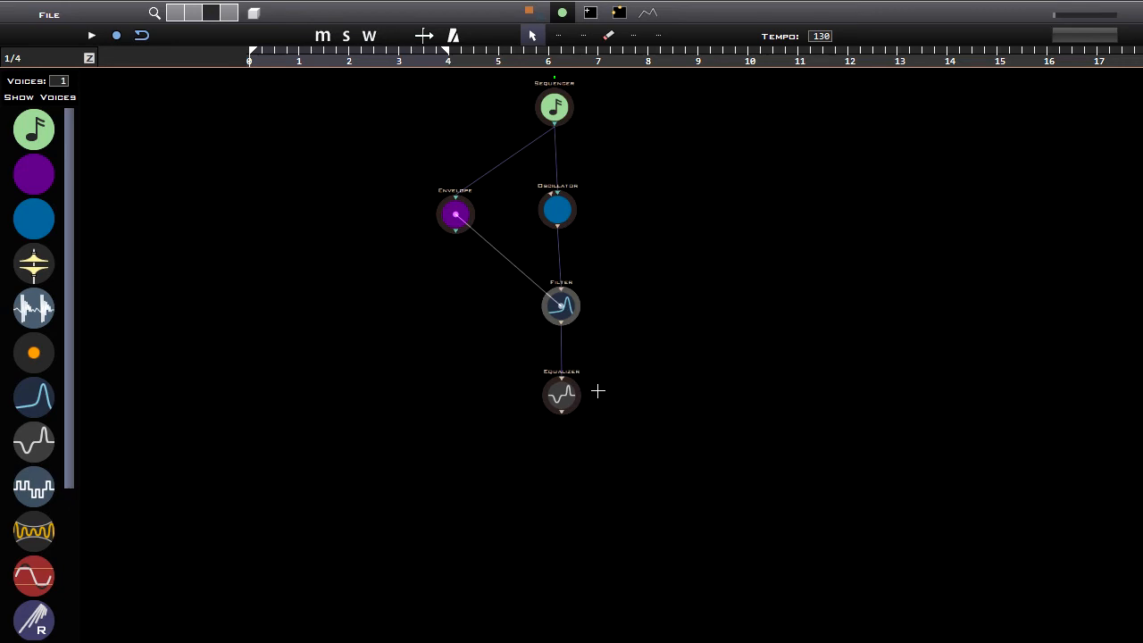
# - Add a Sampler node below the Equalizer, leaving it unconnected
pyautogui.scroll(3, 597, 390)
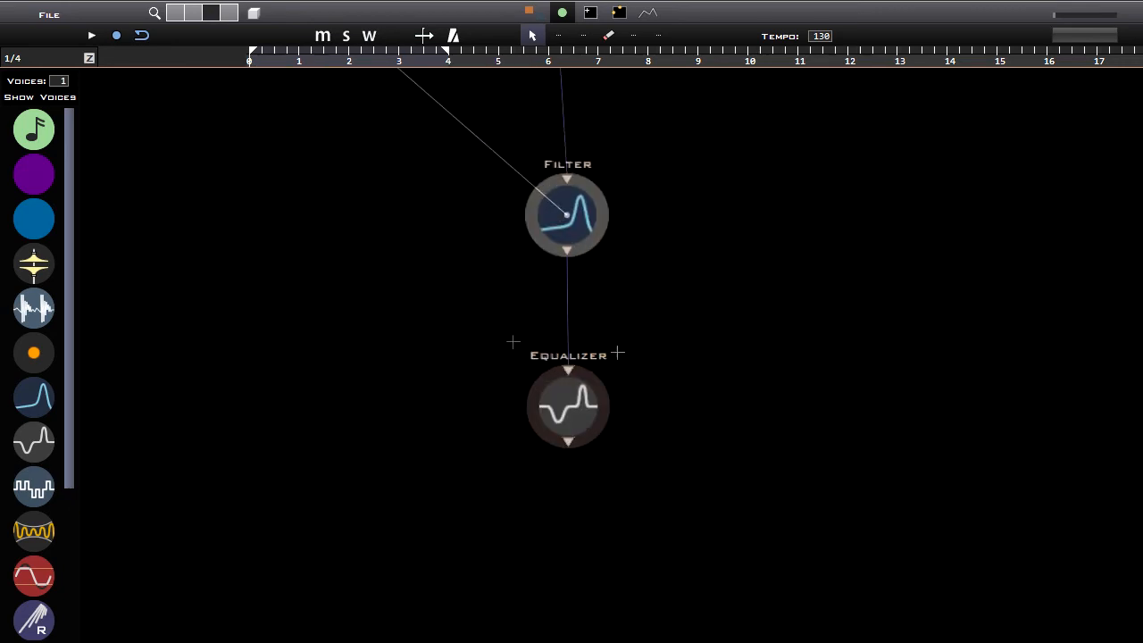
pyautogui.scroll(-3, 610, 509)
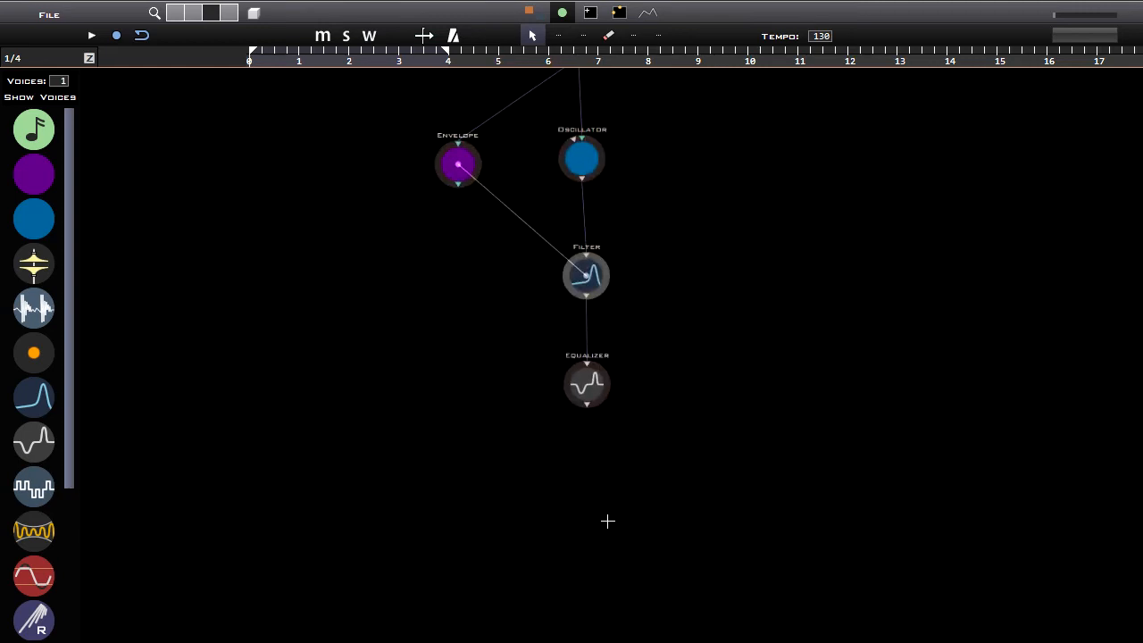
pyautogui.moveTo(605, 486); pyautogui.dragTo(603, 441)
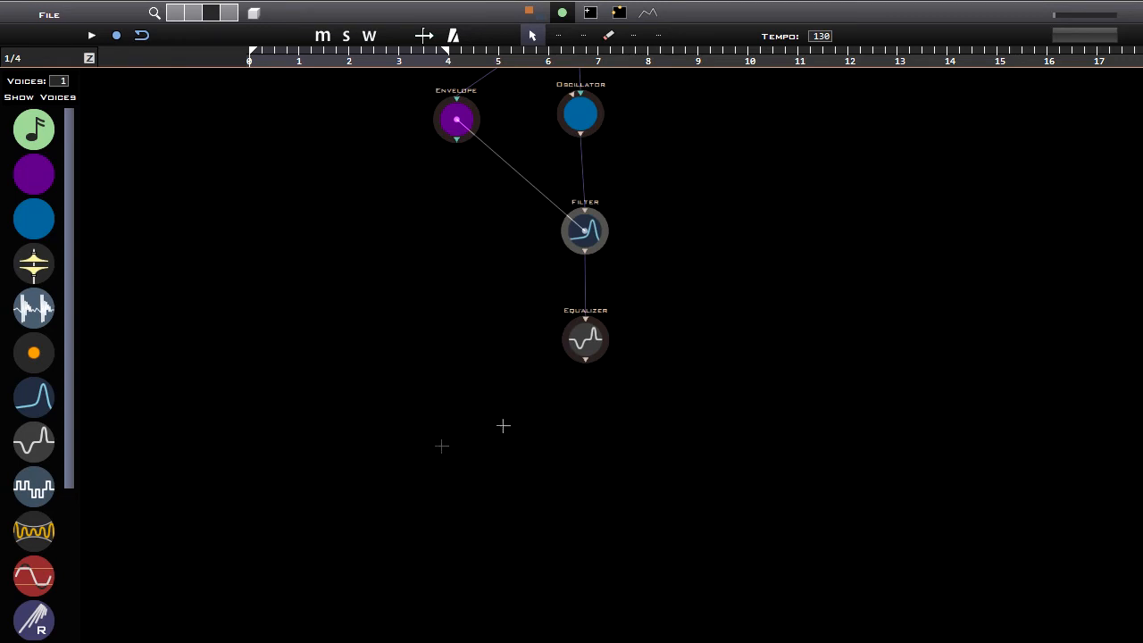
pyautogui.moveTo(666, 406); pyautogui.dragTo(666, 357)
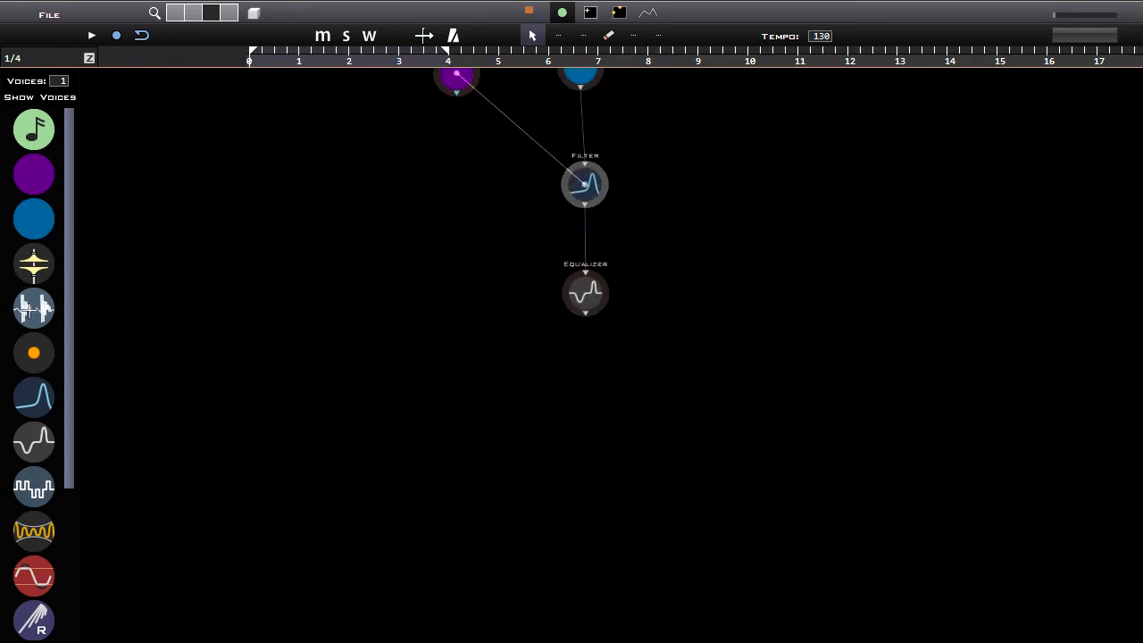
pyautogui.moveTo(36, 310); pyautogui.dragTo(584, 402)
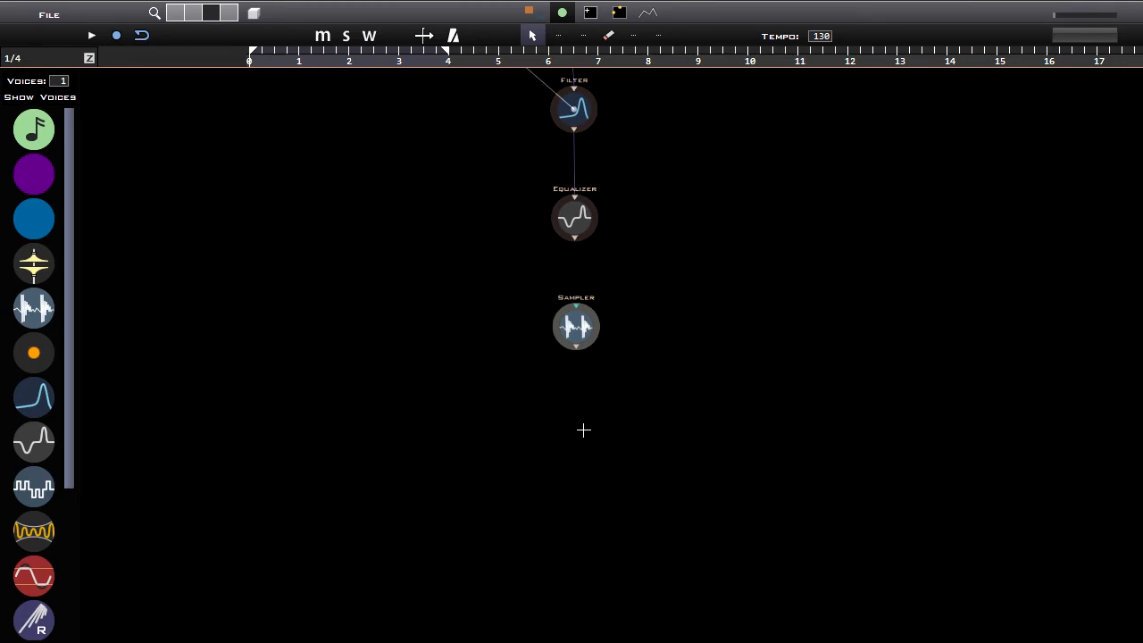
# - Add a Dummy node below the Sampler, inspect its Vol/Pan control and return to the node view
pyautogui.moveTo(22, 356); pyautogui.dragTo(577, 466)
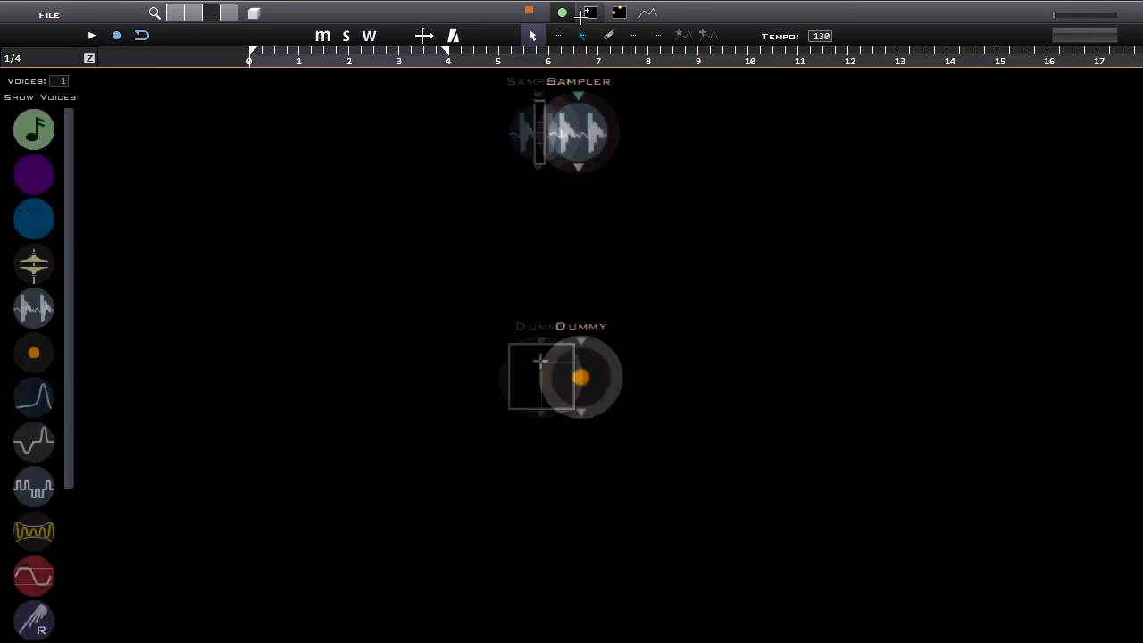
pyautogui.moveTo(550, 387)
pyautogui.mouseDown()
pyautogui.moveTo(546, 438)
pyautogui.moveTo(559, 362)
pyautogui.moveTo(562, 385)
pyautogui.mouseUp()
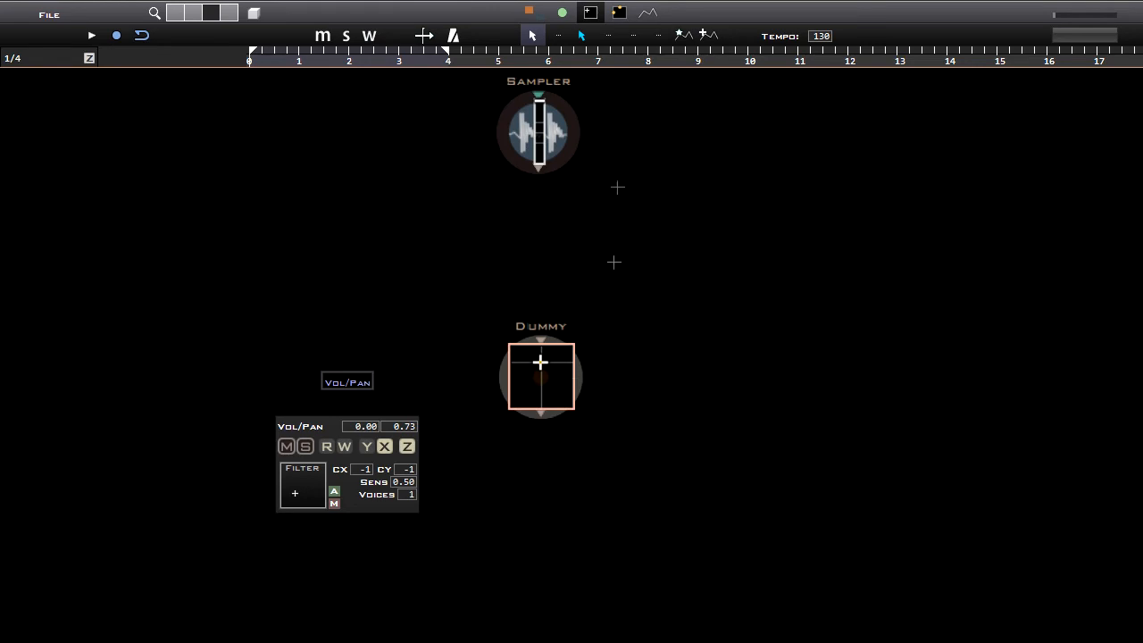
pyautogui.click(563, 14)
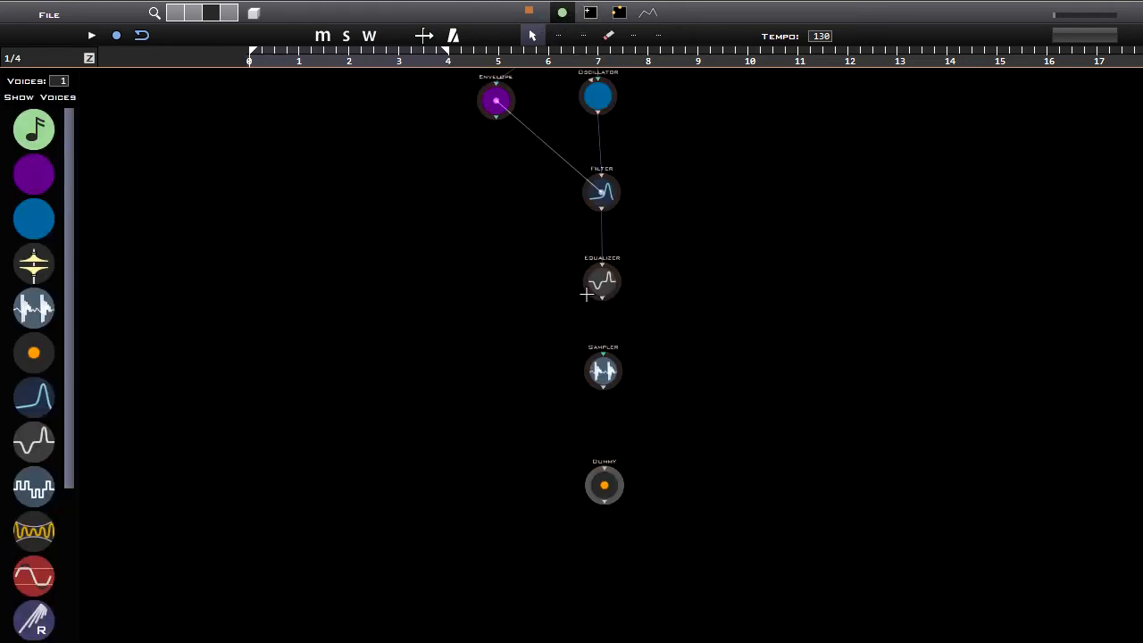
# - Move the Dummy node further below the Sampler and connect its input to the Sampler's output
pyautogui.scroll(2, 613, 292)
pyautogui.click(603, 234)
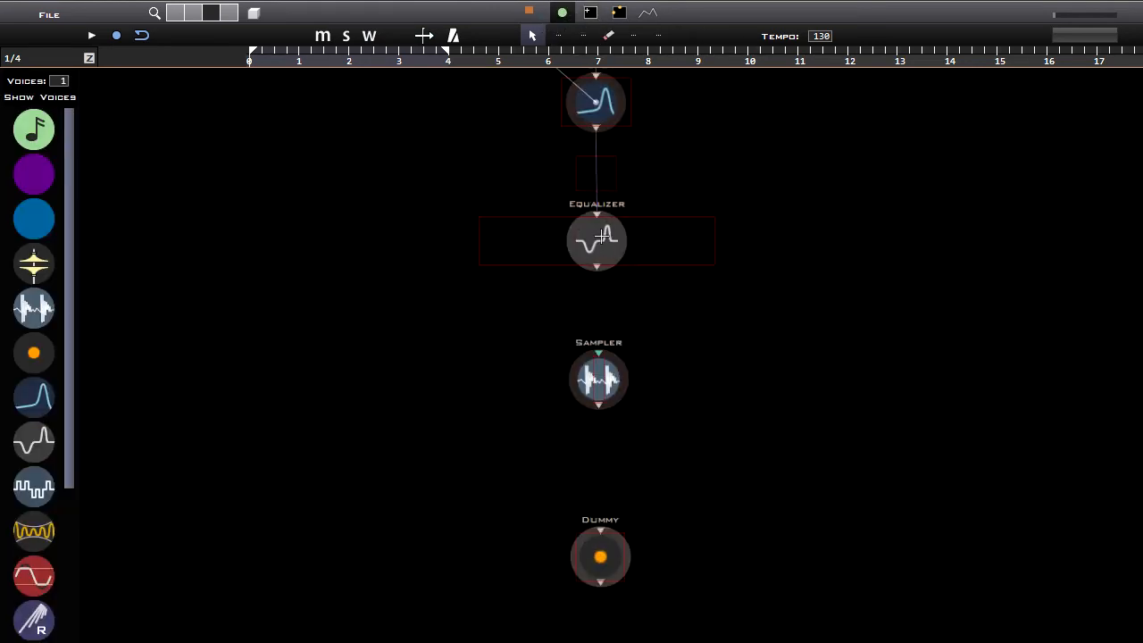
pyautogui.moveTo(709, 473); pyautogui.dragTo(683, 323)
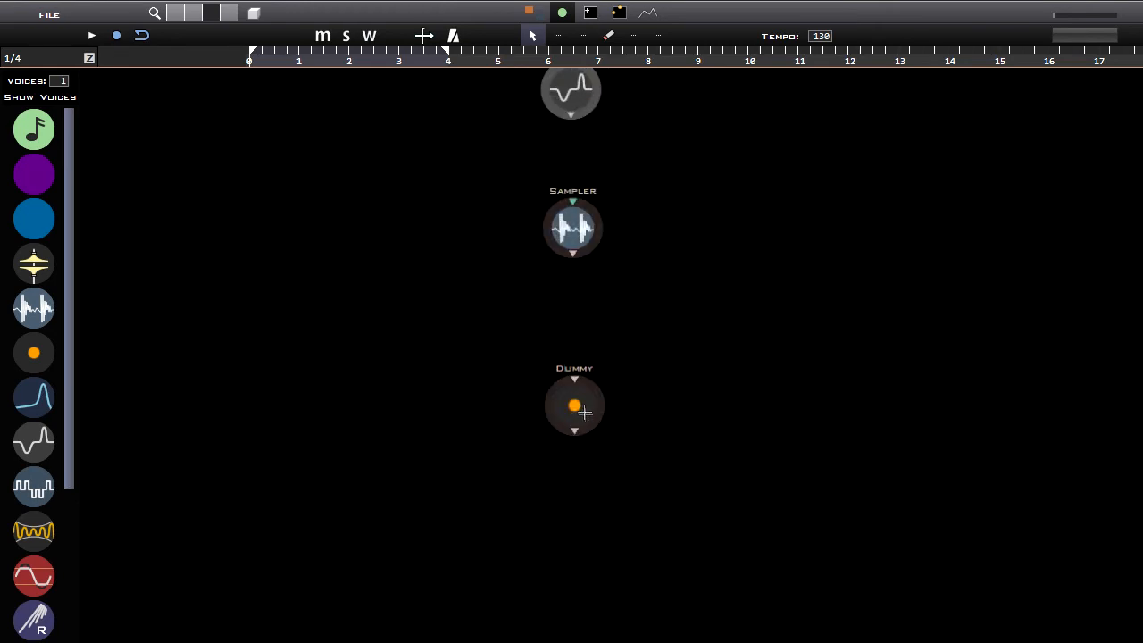
pyautogui.click(585, 411)
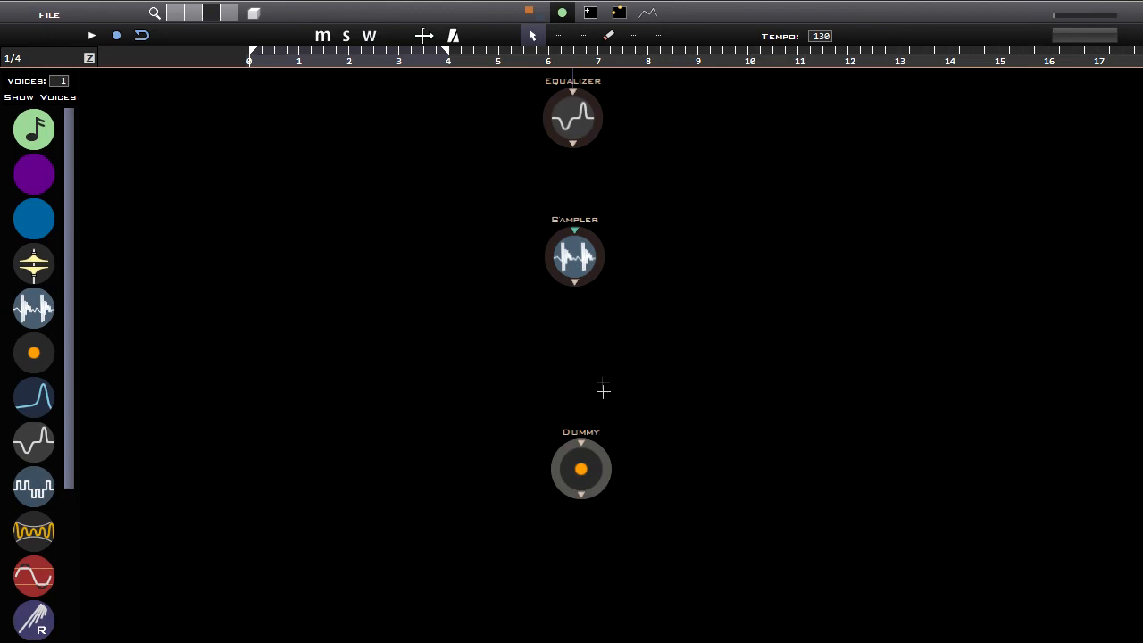
pyautogui.moveTo(581, 442); pyautogui.dragTo(575, 291)
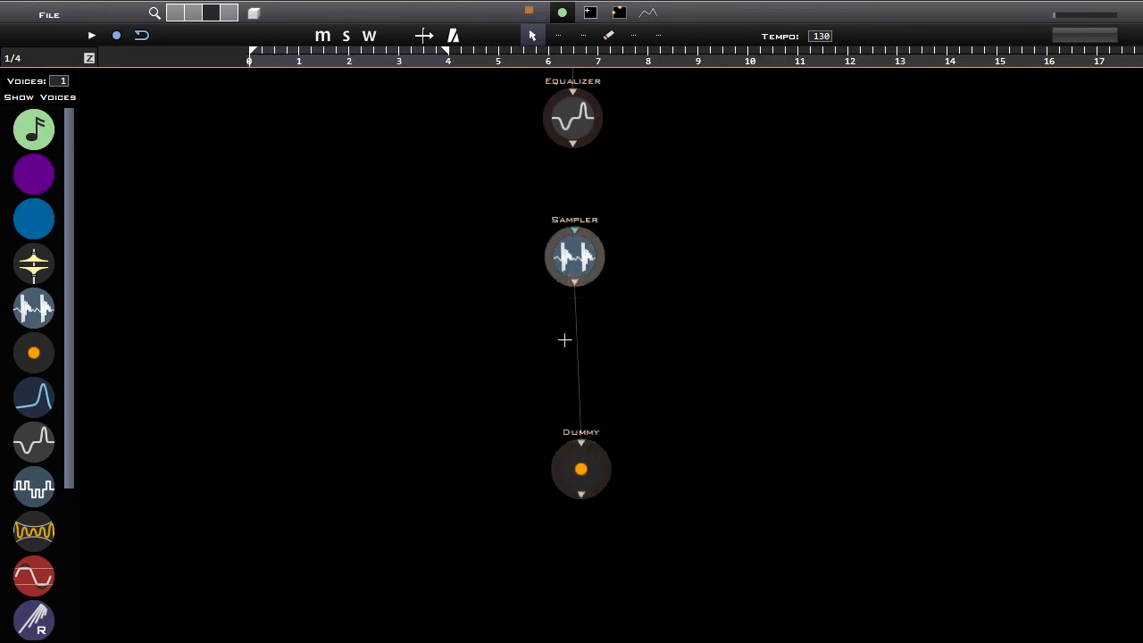
# - Delete the connection between the Sampler and the Dummy, and align the Dummy beneath the Sampler
pyautogui.scroll(-3, 541, 378)
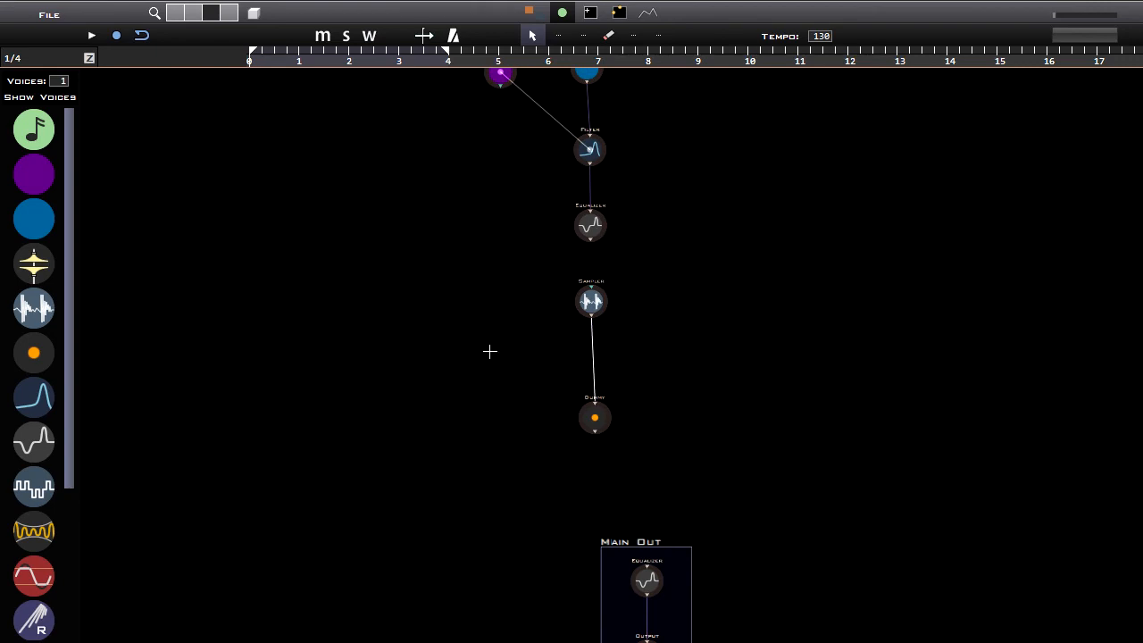
pyautogui.scroll(3, 522, 354)
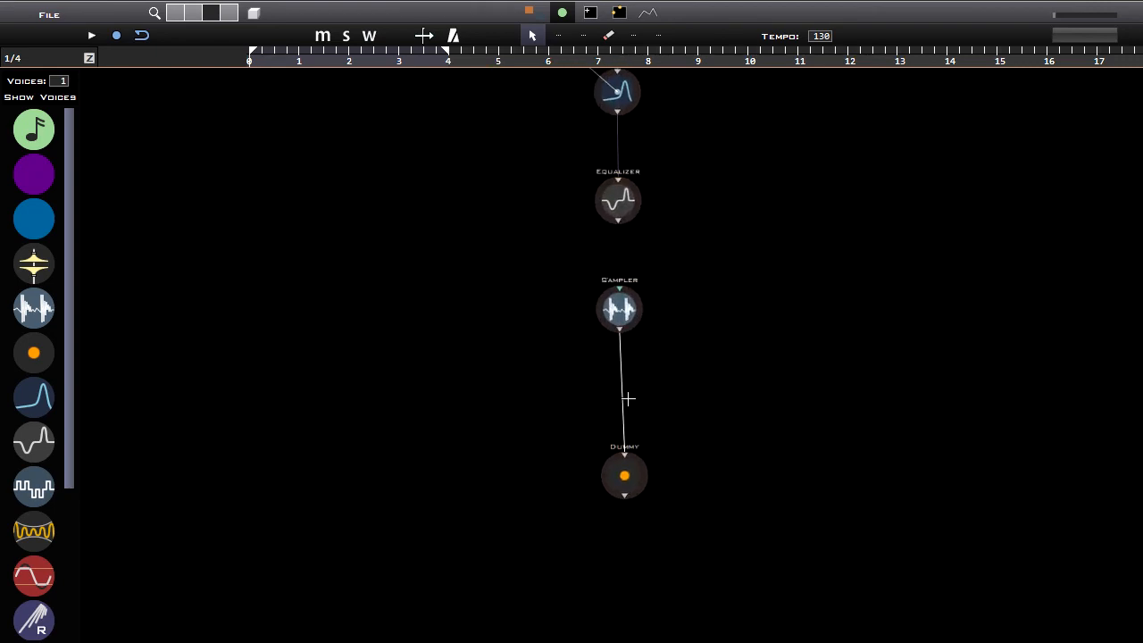
pyautogui.press('Delete')
pyautogui.moveTo(631, 464); pyautogui.dragTo(626, 482)
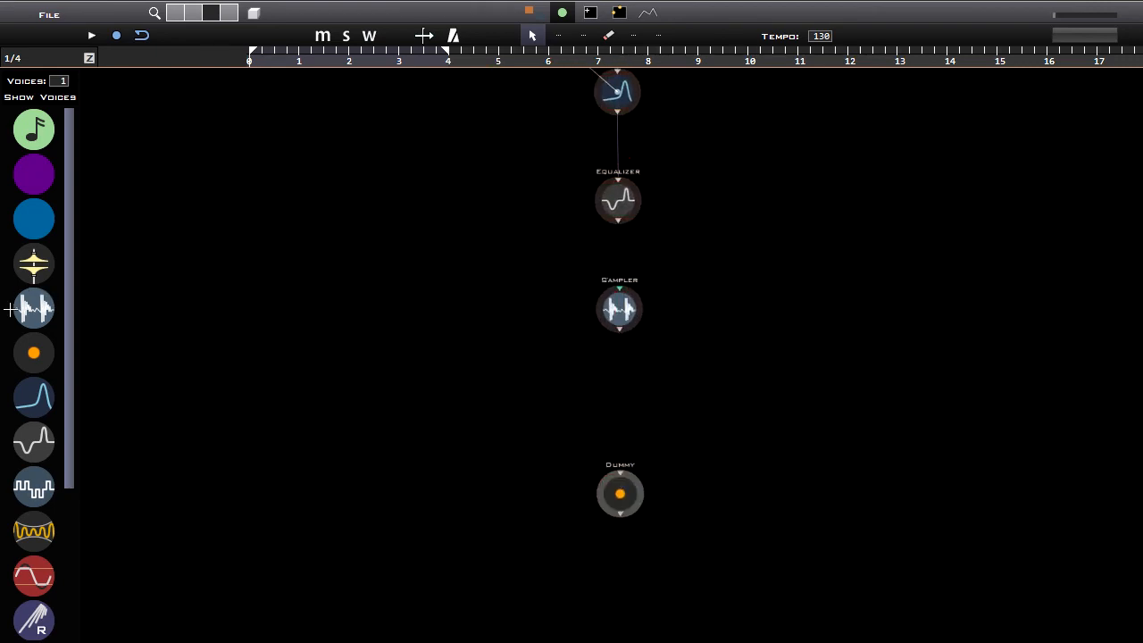
# - Place an extra Filter and an extra Equalizer node between the Sampler and Dummy levels, and delete both
pyautogui.moveTo(28, 403); pyautogui.dragTo(492, 408)
pyautogui.moveTo(34, 442); pyautogui.dragTo(710, 399)
pyautogui.keyDown('shift'); pyautogui.click(486, 408); pyautogui.keyUp('shift')
pyautogui.press('Delete')
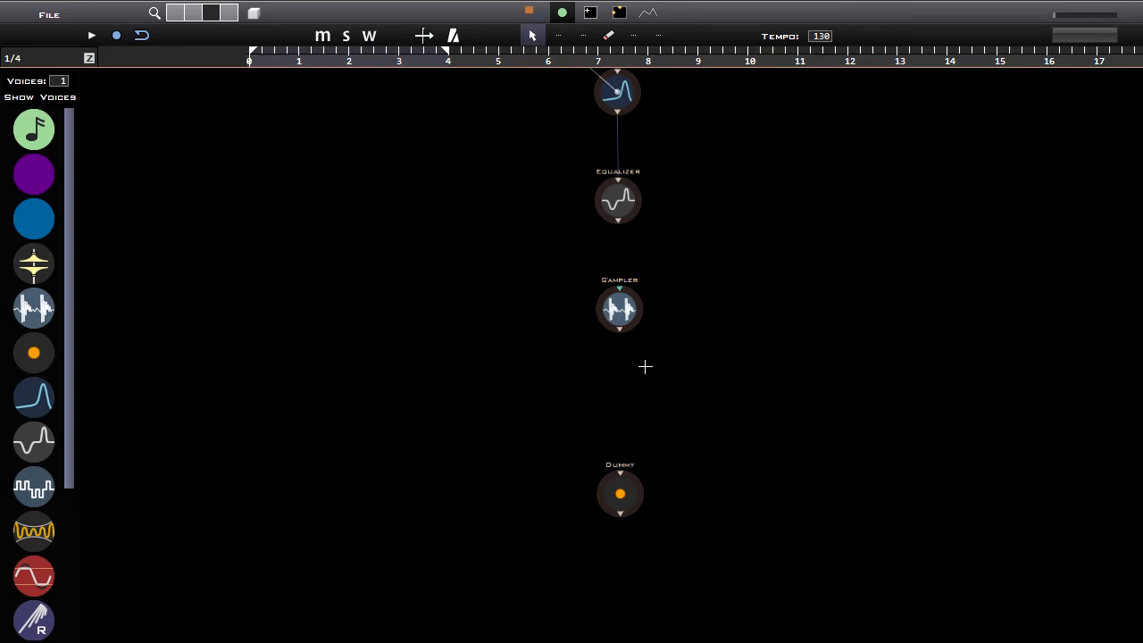
# - Connect the Dummy's input to the Sampler's output again, and remove the Sampler node from the chain
pyautogui.scroll(3, 644, 540)
pyautogui.moveTo(645, 560); pyautogui.dragTo(636, 477)
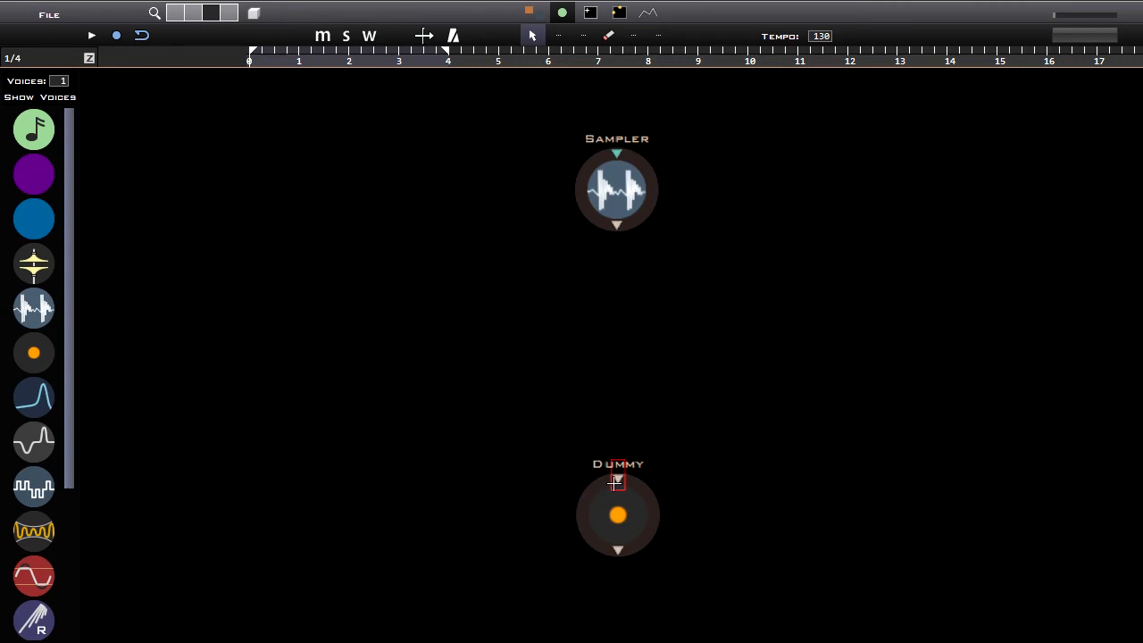
pyautogui.moveTo(616, 482); pyautogui.dragTo(616, 229)
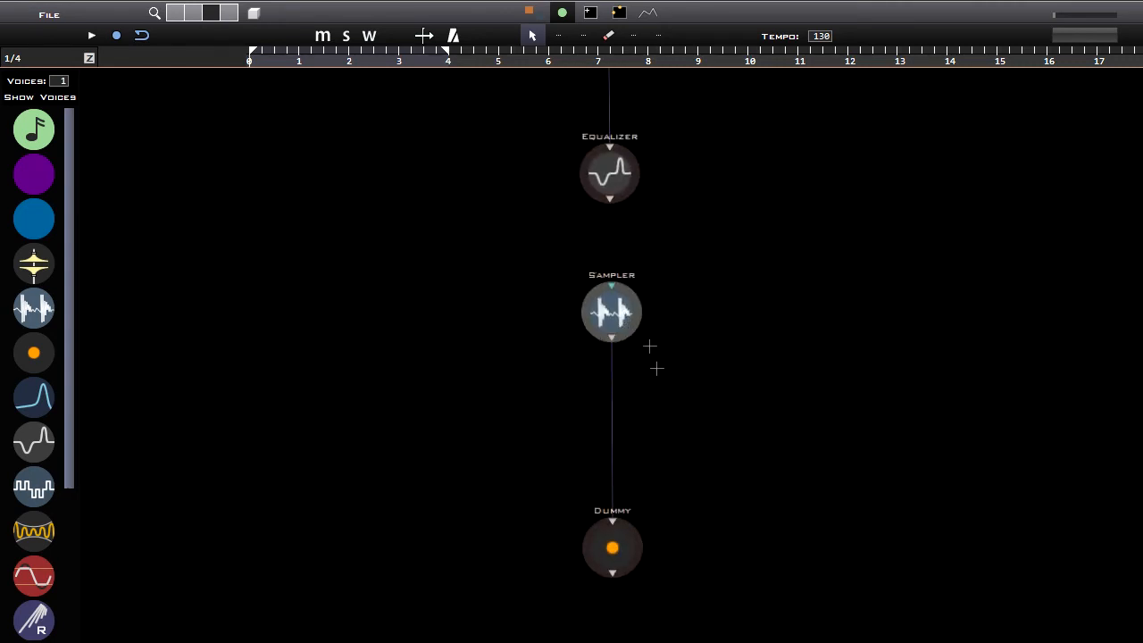
pyautogui.rightClick(609, 329)
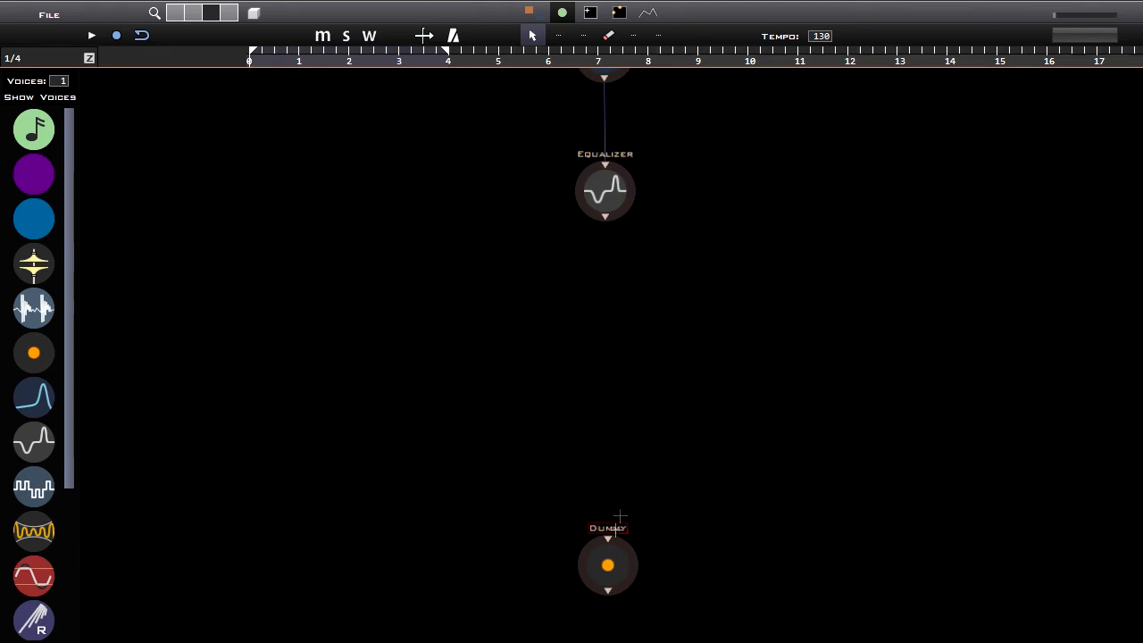
# - Add a Bitcrusher node between the Equalizer and the Dummy, wiring it from the Equalizer's output into the Dummy's input
pyautogui.moveTo(34, 487); pyautogui.dragTo(613, 368)
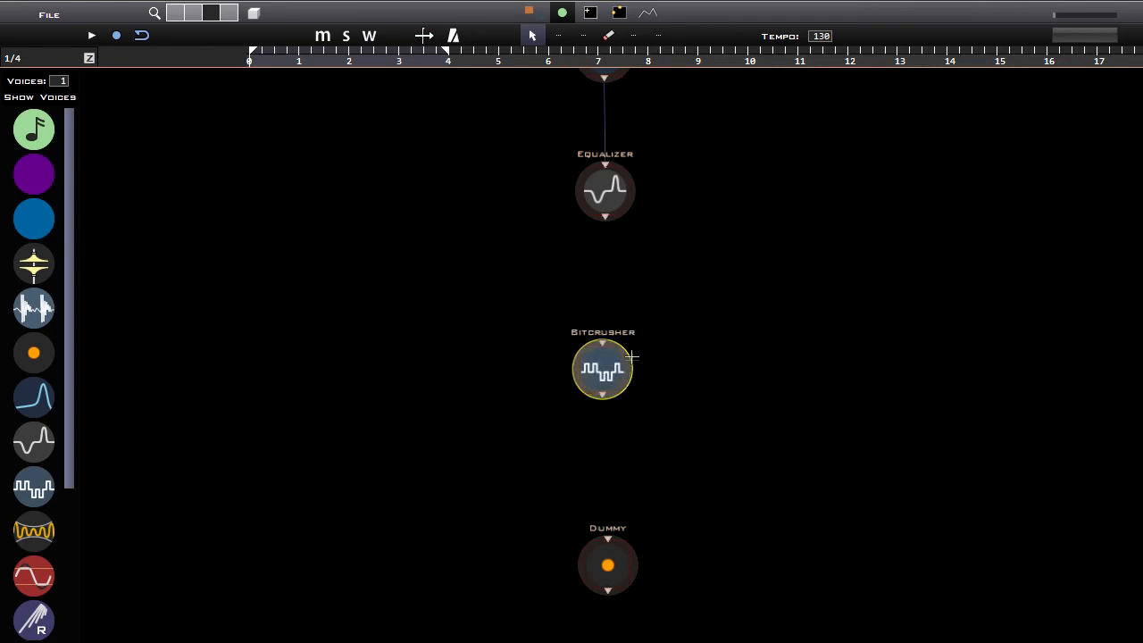
pyautogui.moveTo(602, 342); pyautogui.dragTo(605, 215)
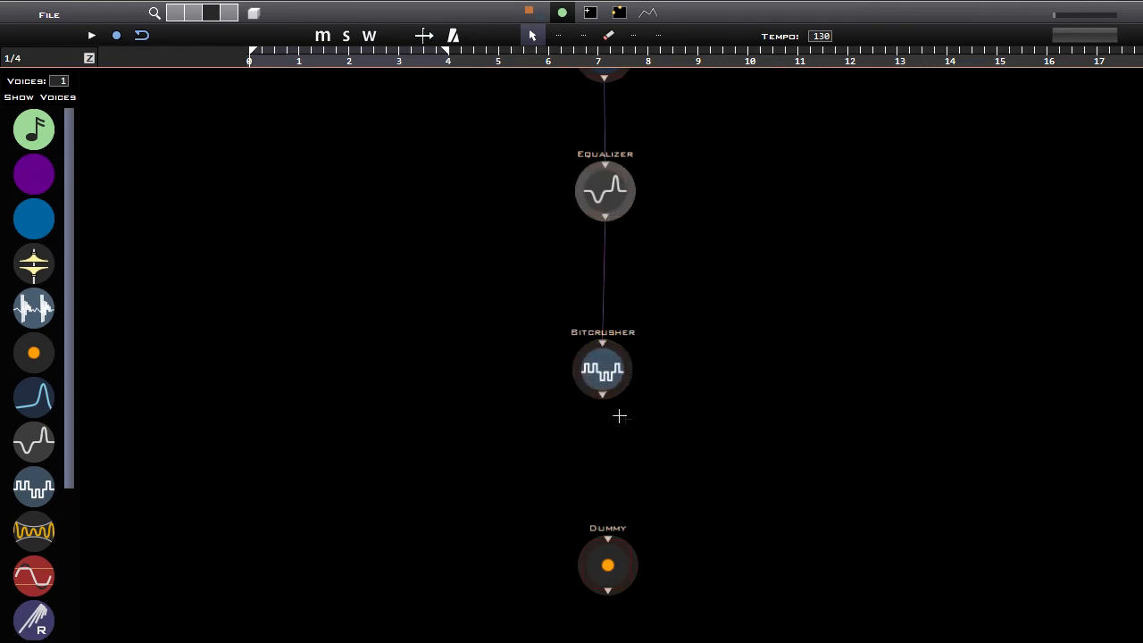
pyautogui.moveTo(602, 399); pyautogui.dragTo(607, 538)
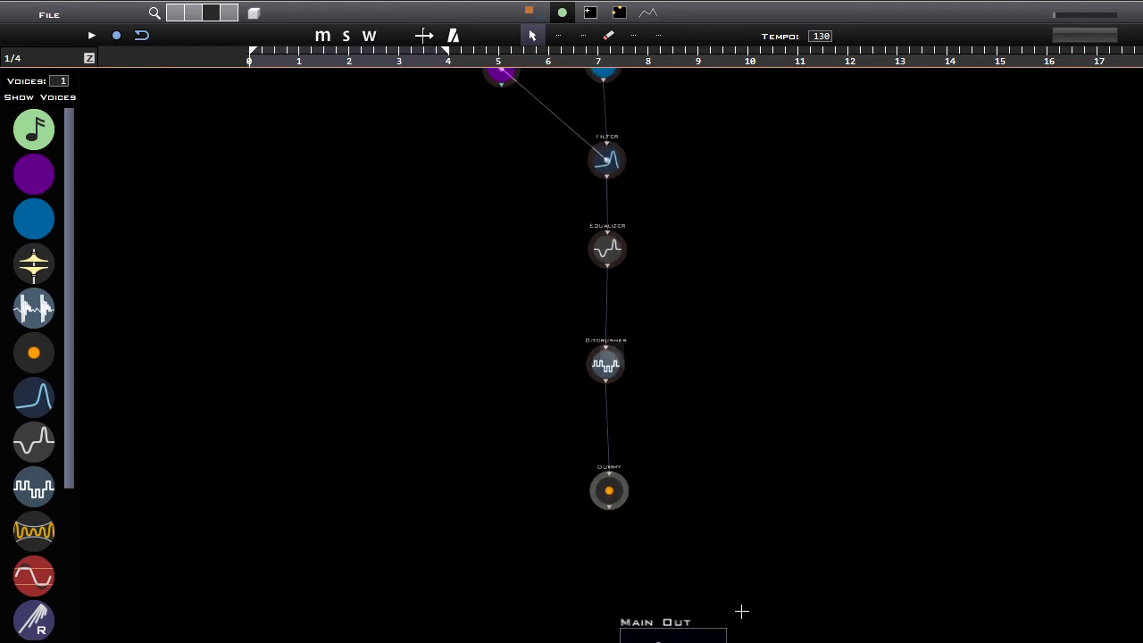
# - Connect the Dummy's output to the Equalizer in Main Out and play a note to test the complete chain
pyautogui.moveTo(548, 383); pyautogui.dragTo(624, 458)
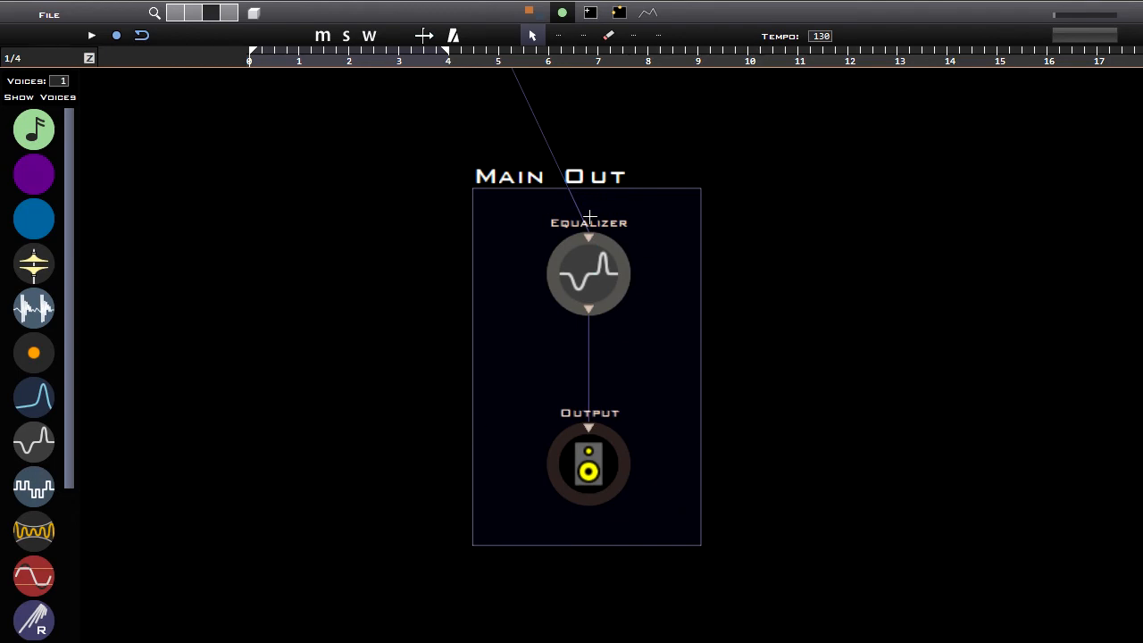
pyautogui.moveTo(572, 474); pyautogui.dragTo(476, 327)
pyautogui.scroll(-3, 476, 327)
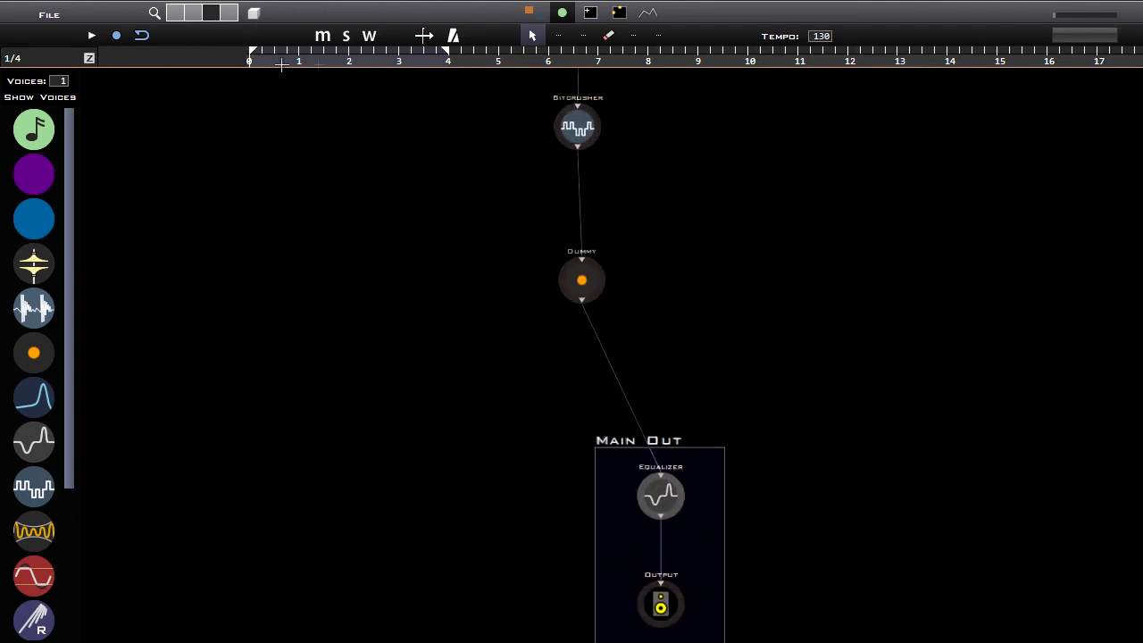
pyautogui.moveTo(536, 169); pyautogui.dragTo(561, 325)
pyautogui.scroll(-3, 562, 324)
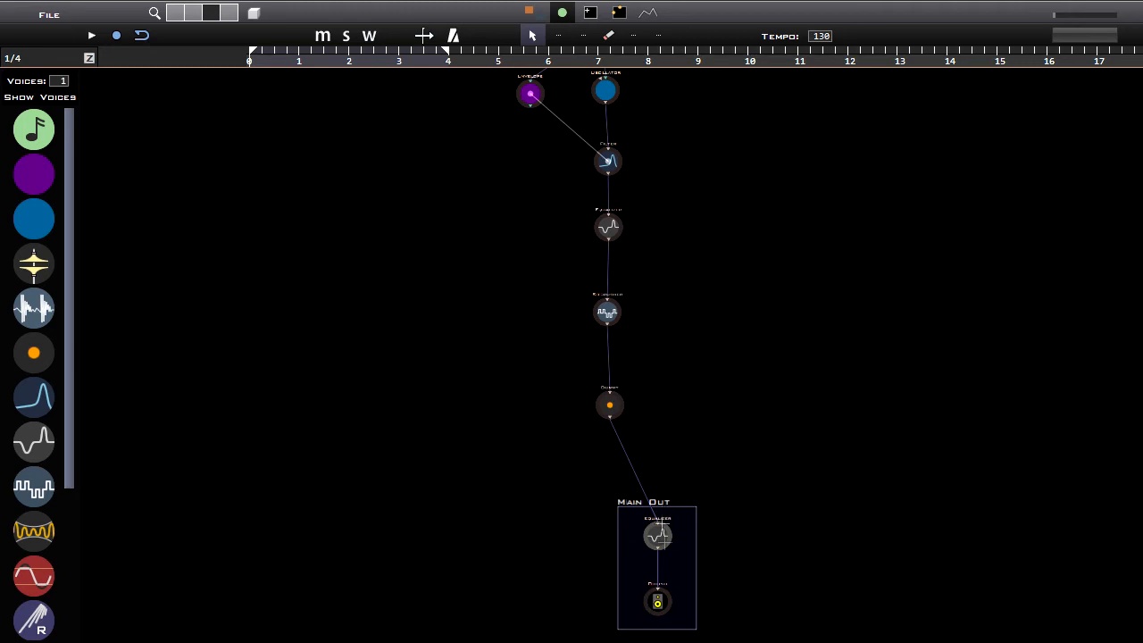
pyautogui.moveTo(467, 230); pyautogui.dragTo(512, 364)
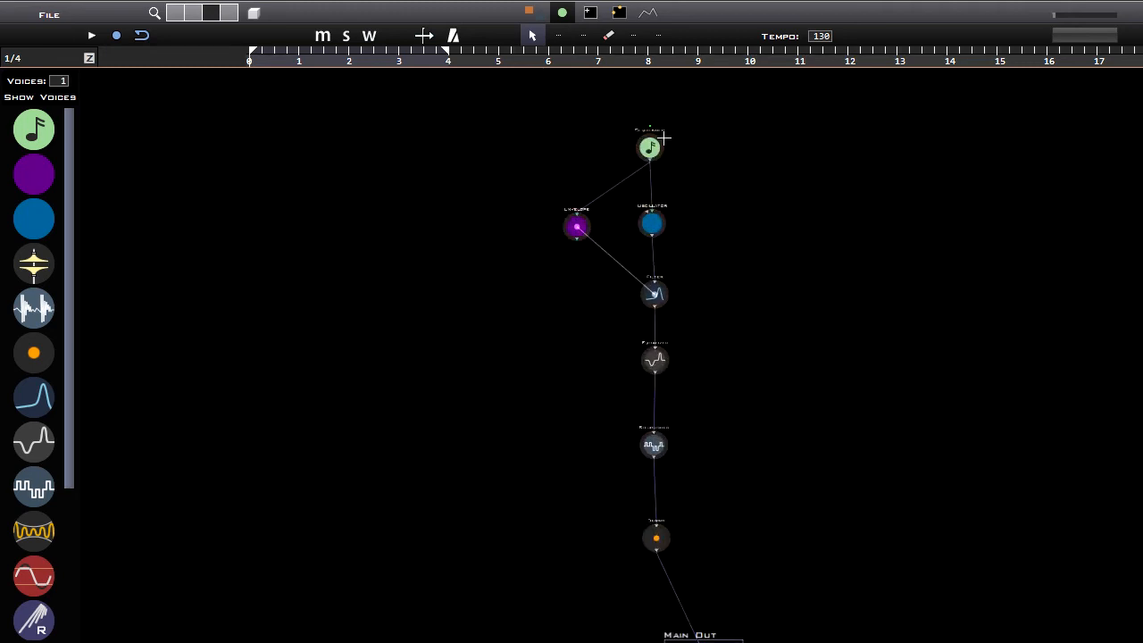
pyautogui.press('a')
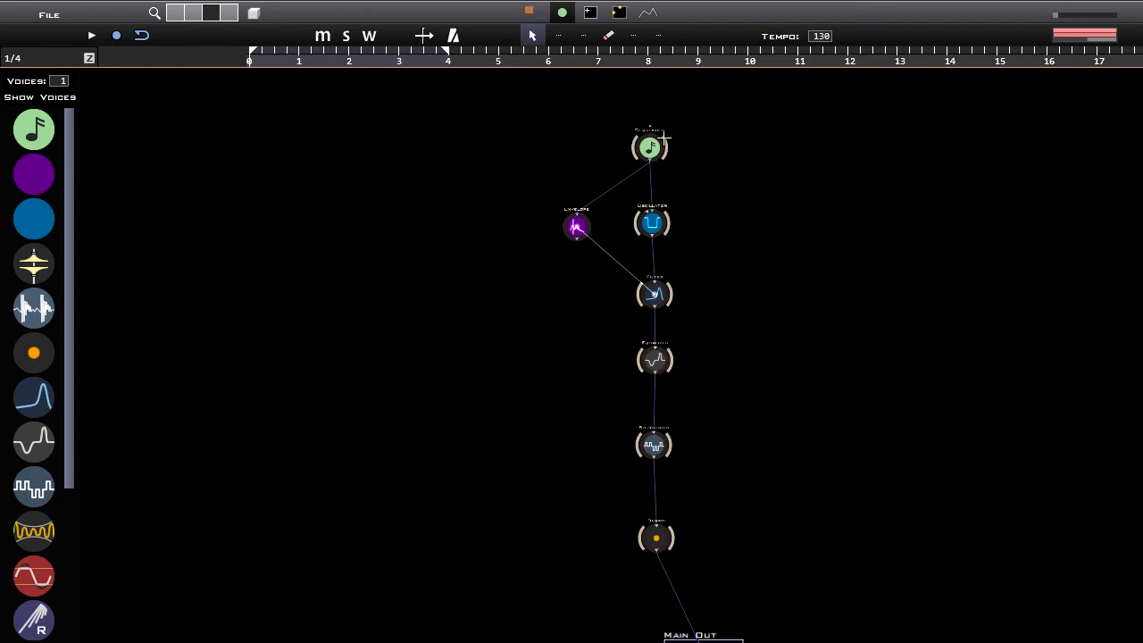
# - Open the control view and adjust the Filter's Pitch/Res to about 65.62 and 0.85
pyautogui.click(589, 11)
pyautogui.scroll(3, 698, 406)
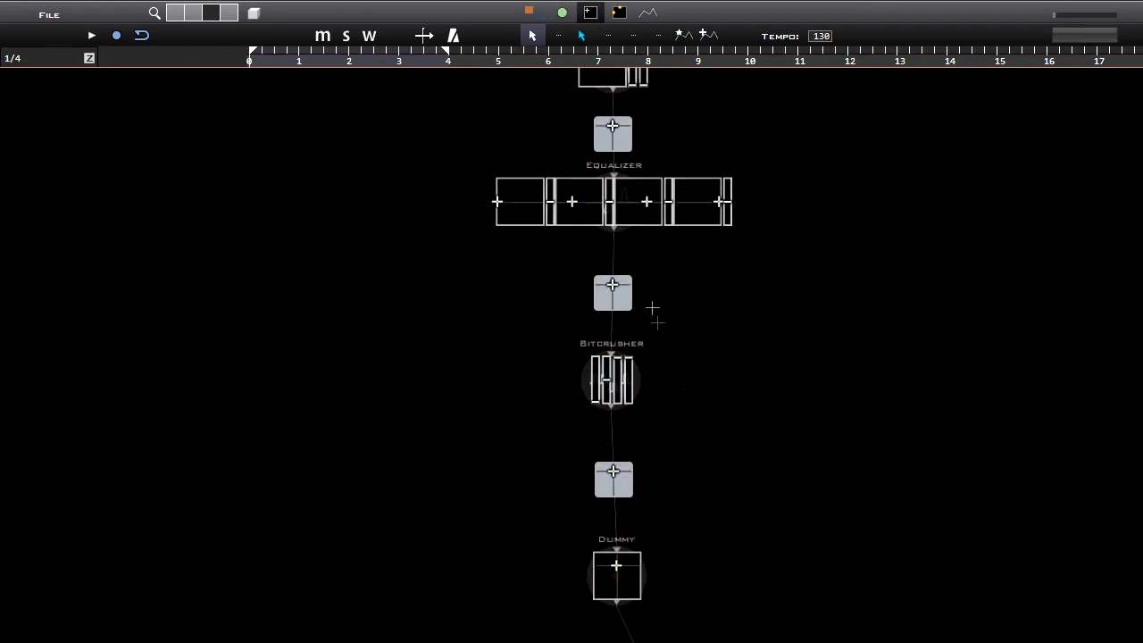
pyautogui.moveTo(651, 309); pyautogui.dragTo(613, 383)
pyautogui.moveTo(563, 147); pyautogui.dragTo(550, 138)
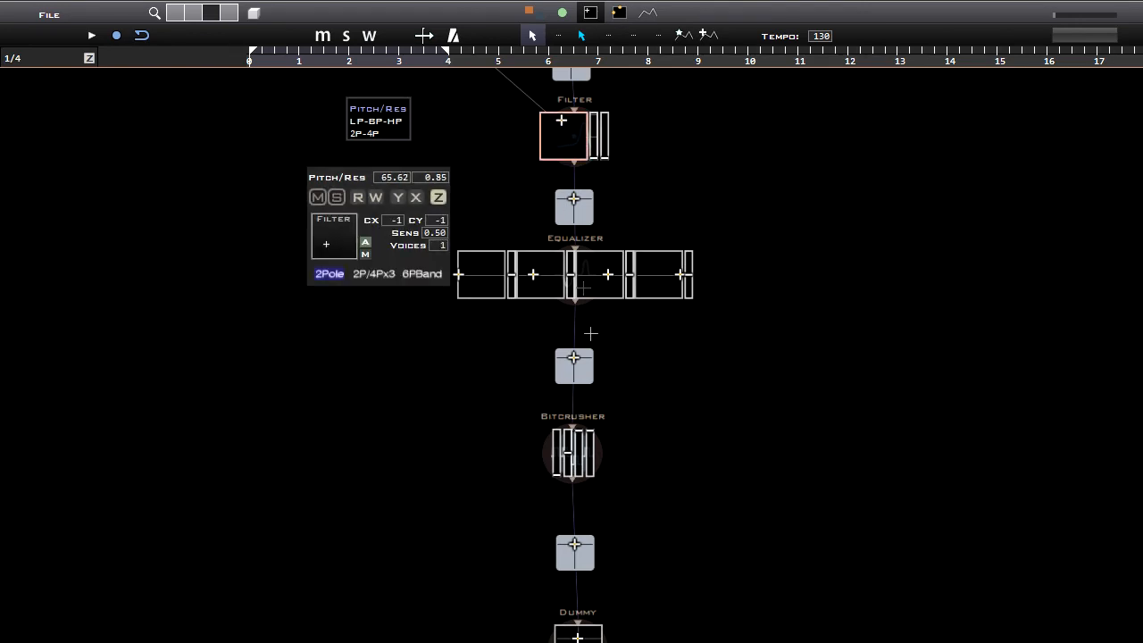
# - Raise the Samp Divider slider of the Bitcrusher slightly
pyautogui.moveTo(610, 388); pyautogui.dragTo(620, 314)
pyautogui.scroll(2, 634, 358)
pyautogui.moveTo(565, 391)
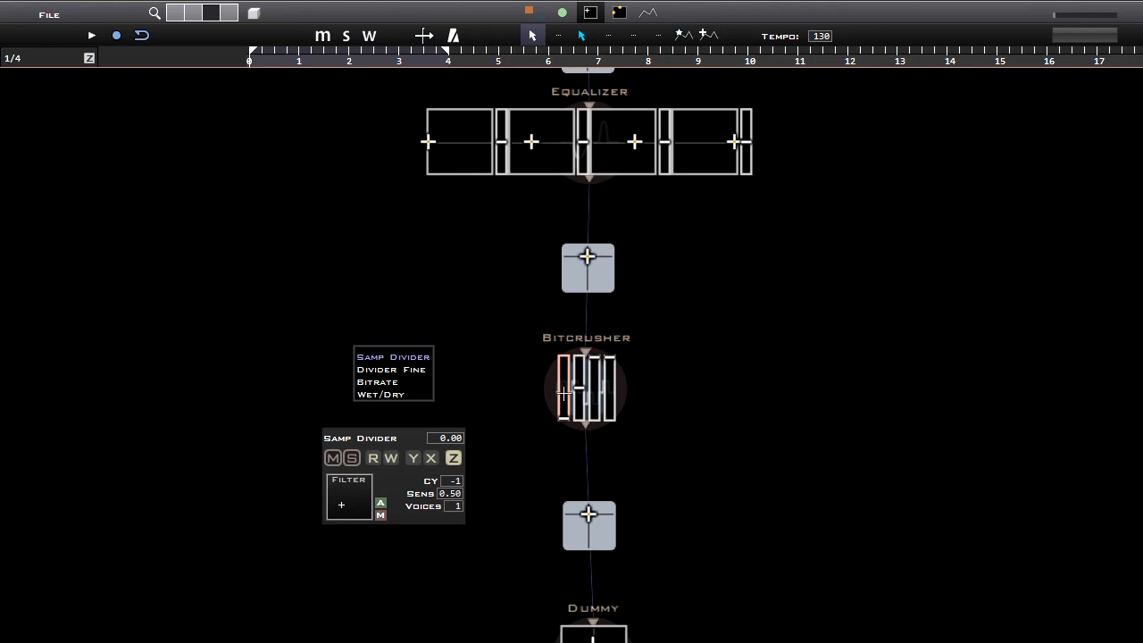
pyautogui.moveTo(565, 390); pyautogui.dragTo(568, 367)
# - Adjust the Filter's Pitch/Res to about 56.87 and 0.91, and the Oscillator's Waveform to about 1.00 and 1.13
pyautogui.moveTo(538, 263); pyautogui.dragTo(578, 579)
pyautogui.moveTo(637, 542); pyautogui.dragTo(631, 534)
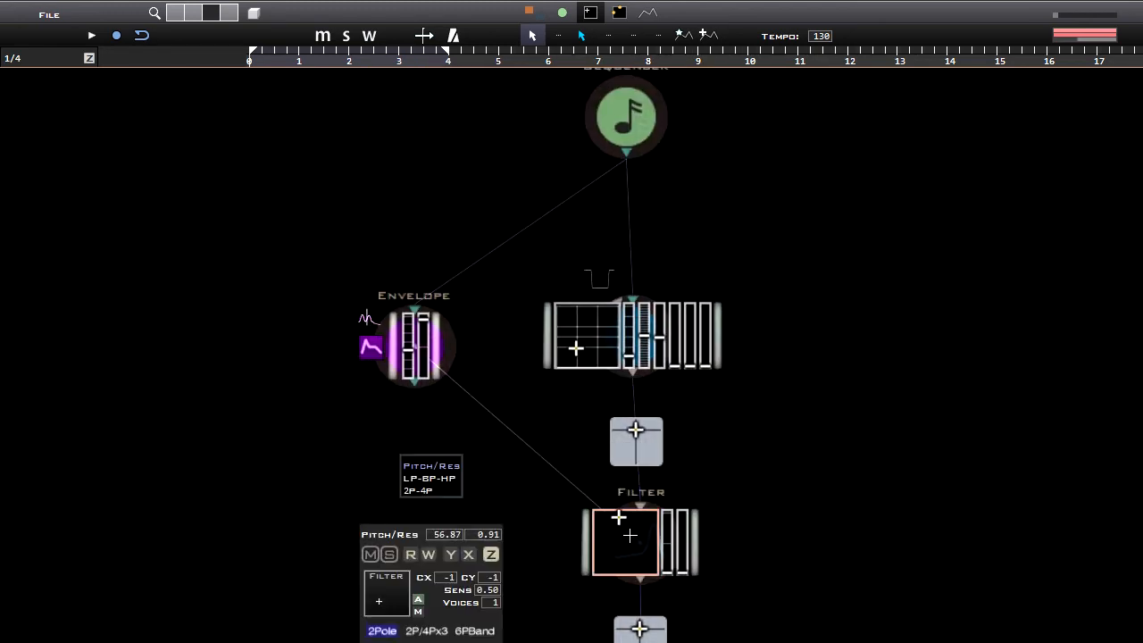
pyautogui.moveTo(571, 343)
pyautogui.mouseDown()
pyautogui.moveTo(586, 313)
pyautogui.moveTo(592, 342)
pyautogui.mouseUp()
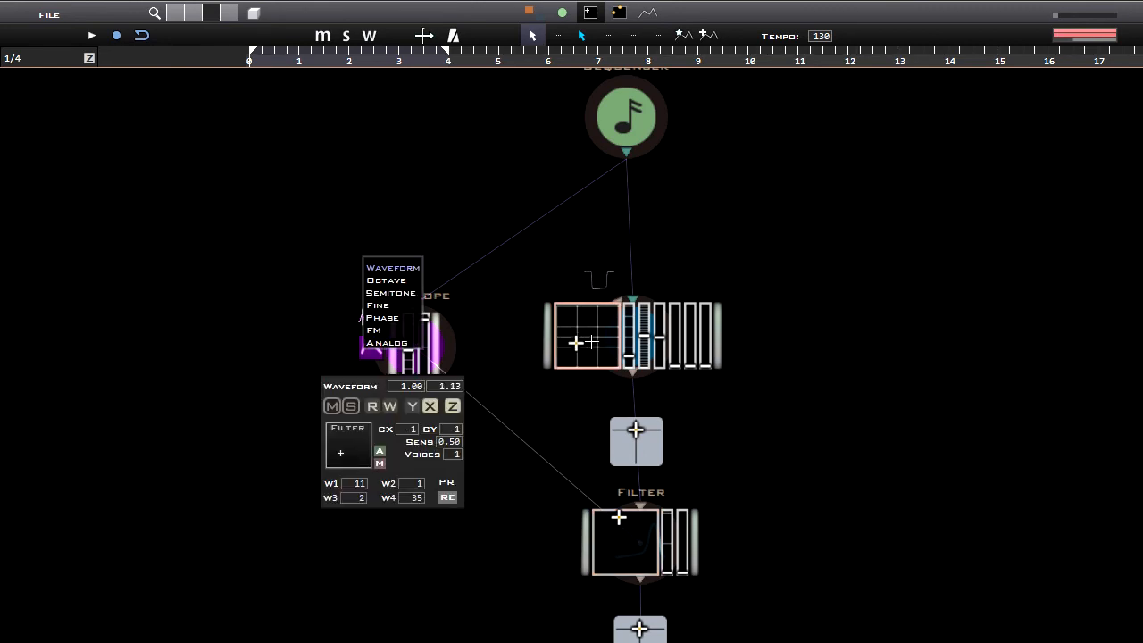
# - Return to the node view and look over the node chain from the Oscillator down to the Dummy
pyautogui.scroll(-5, 738, 411)
pyautogui.moveTo(669, 524); pyautogui.dragTo(656, 456)
pyautogui.scroll(3, 542, 490)
pyautogui.moveTo(541, 491); pyautogui.dragTo(581, 448)
pyautogui.press('2')
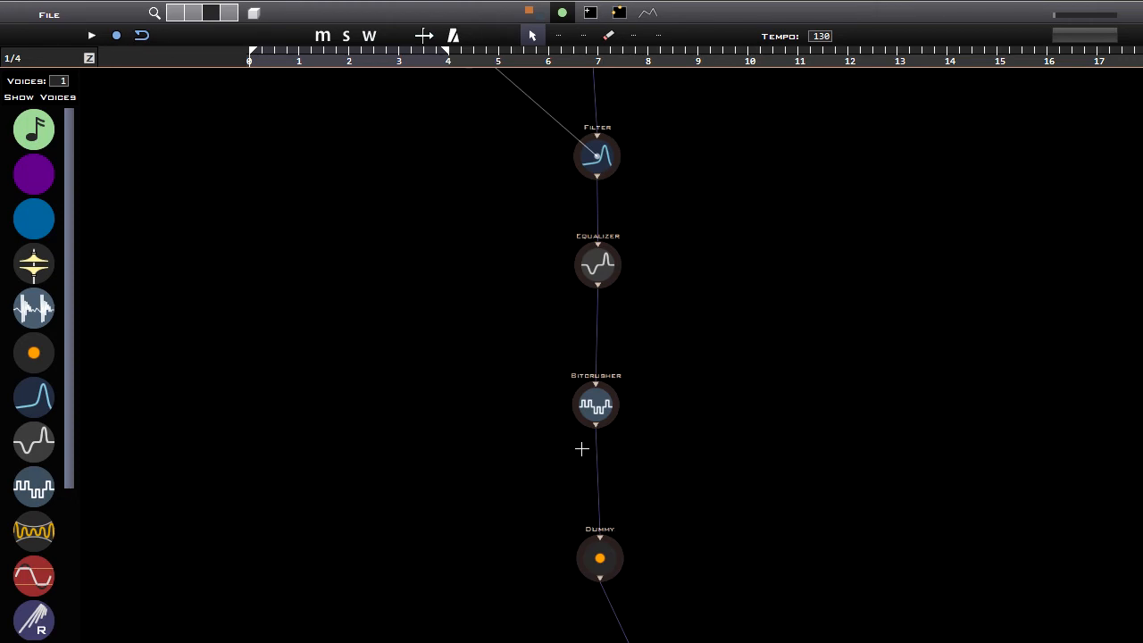
pyautogui.moveTo(551, 346); pyautogui.dragTo(551, 401)
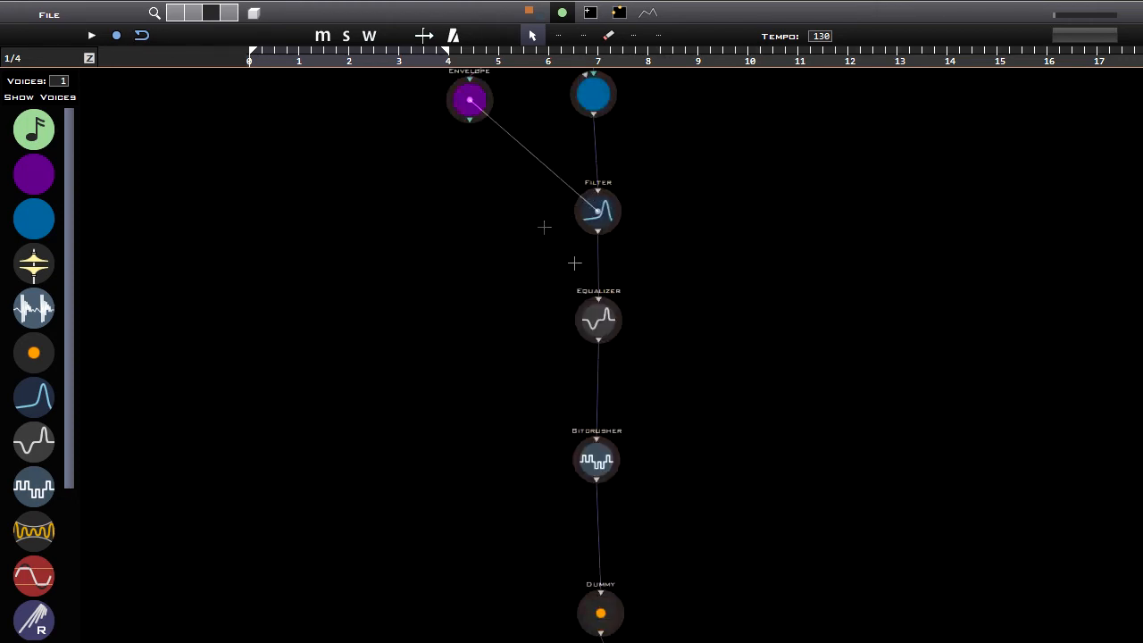
pyautogui.moveTo(615, 237); pyautogui.dragTo(620, 329)
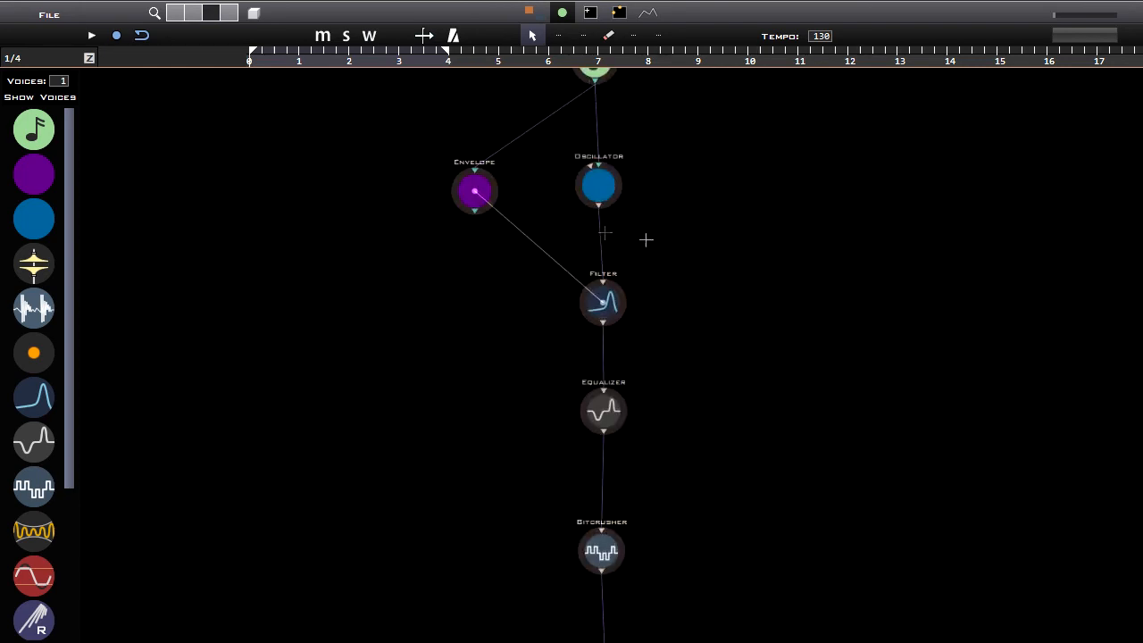
pyautogui.moveTo(636, 408); pyautogui.dragTo(634, 338)
pyautogui.moveTo(639, 459); pyautogui.dragTo(639, 419)
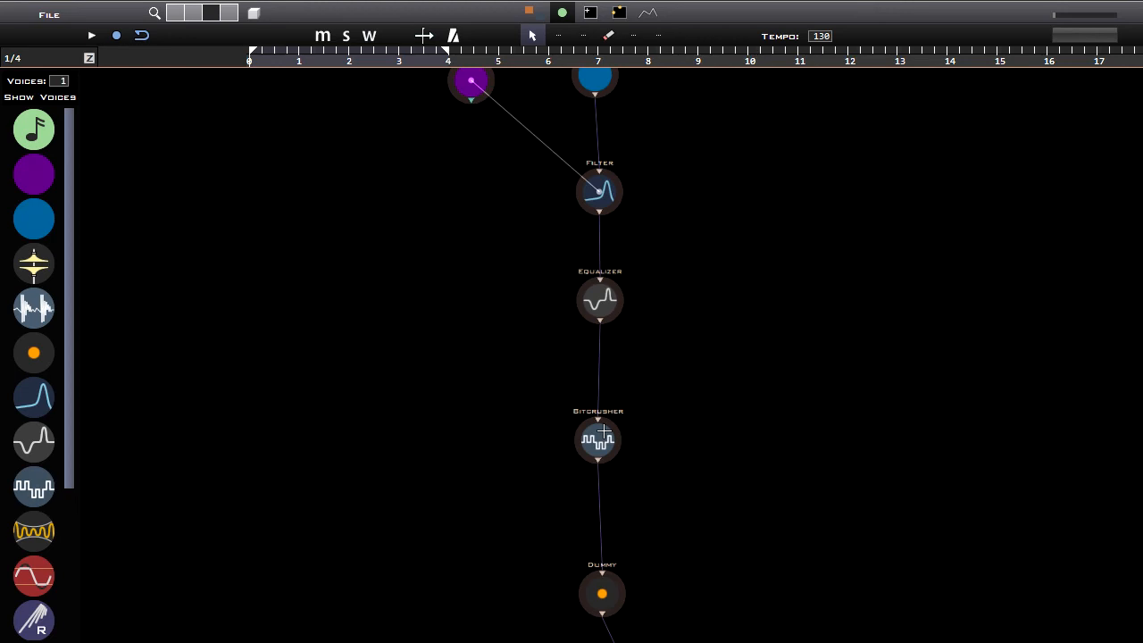
pyautogui.moveTo(644, 291); pyautogui.dragTo(639, 343)
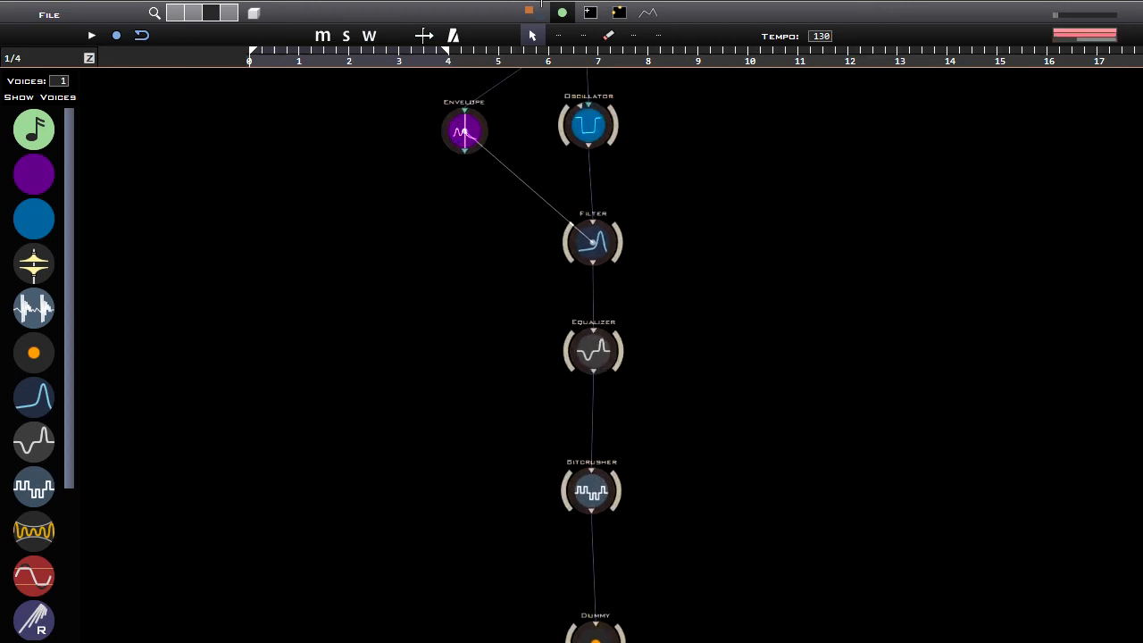
# - Switch to the control view and examine the controls of each node from the Sequencer down to the Dummy
pyautogui.click(595, 12)
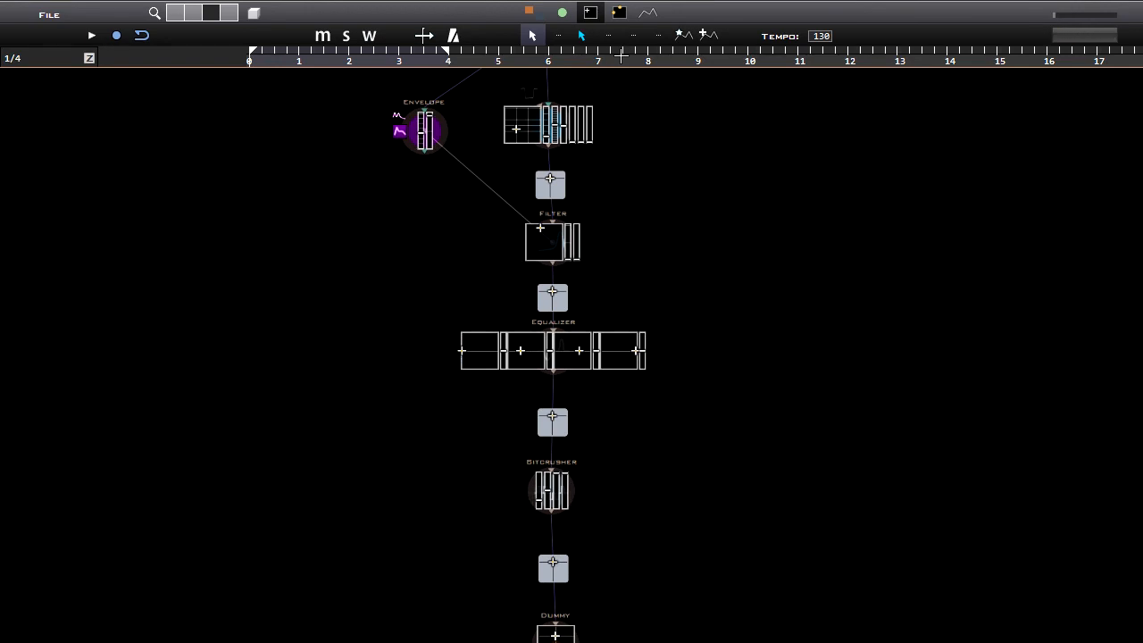
pyautogui.moveTo(628, 131); pyautogui.dragTo(616, 374)
pyautogui.scroll(3, 620, 363)
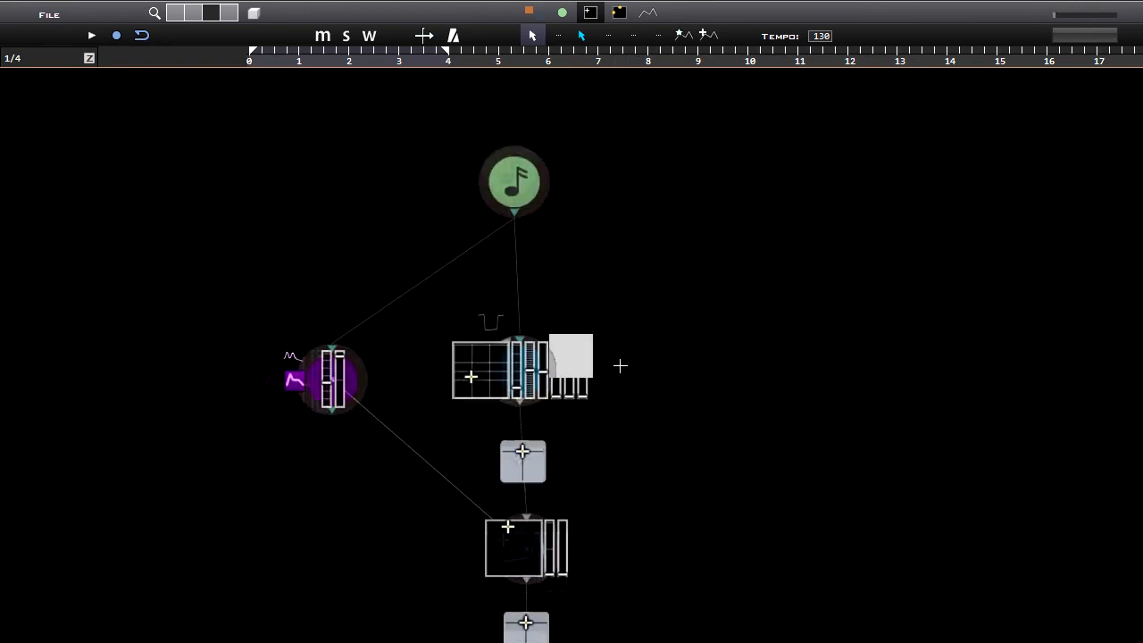
pyautogui.scroll(-3, 672, 328)
pyautogui.moveTo(661, 418); pyautogui.dragTo(640, 262)
pyautogui.moveTo(602, 490); pyautogui.dragTo(581, 283)
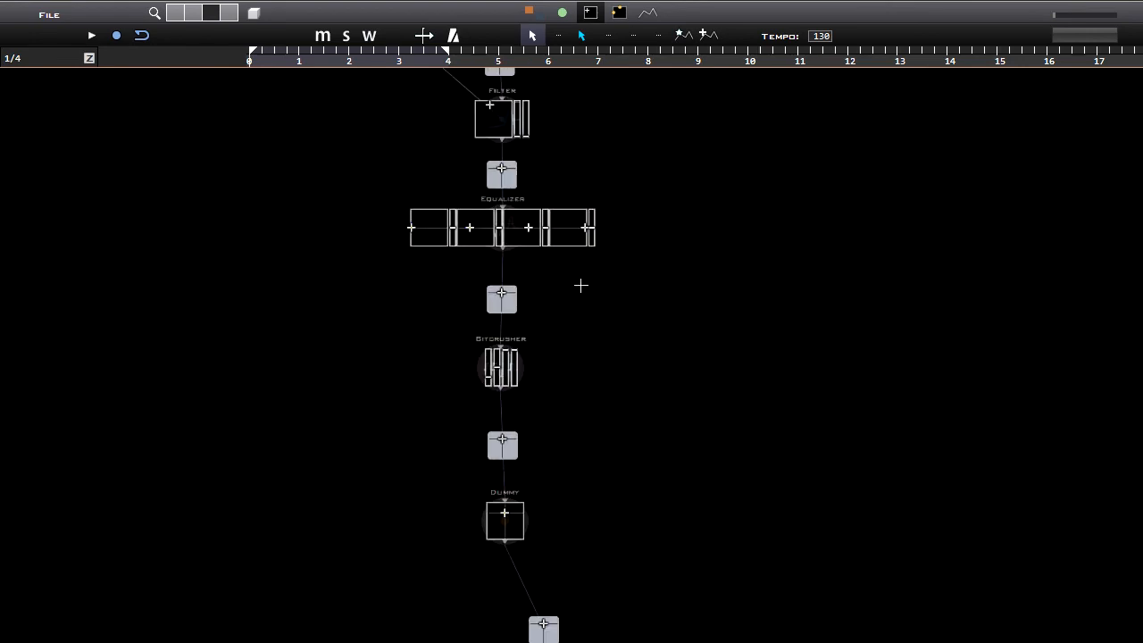
pyautogui.moveTo(545, 317); pyautogui.dragTo(530, 441)
pyautogui.moveTo(554, 211); pyautogui.dragTo(532, 279)
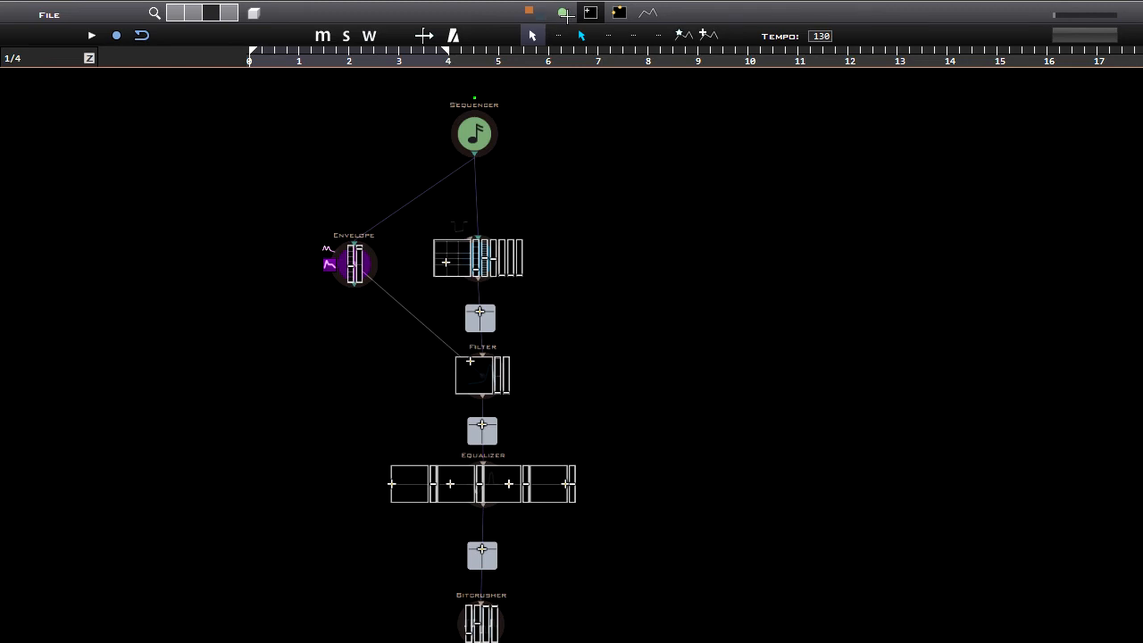
# - Return to the node view and add a second Oscillator node beside the existing one, leaving it unconnected
pyautogui.click(563, 13)
pyautogui.moveTo(639, 253); pyautogui.dragTo(594, 354)
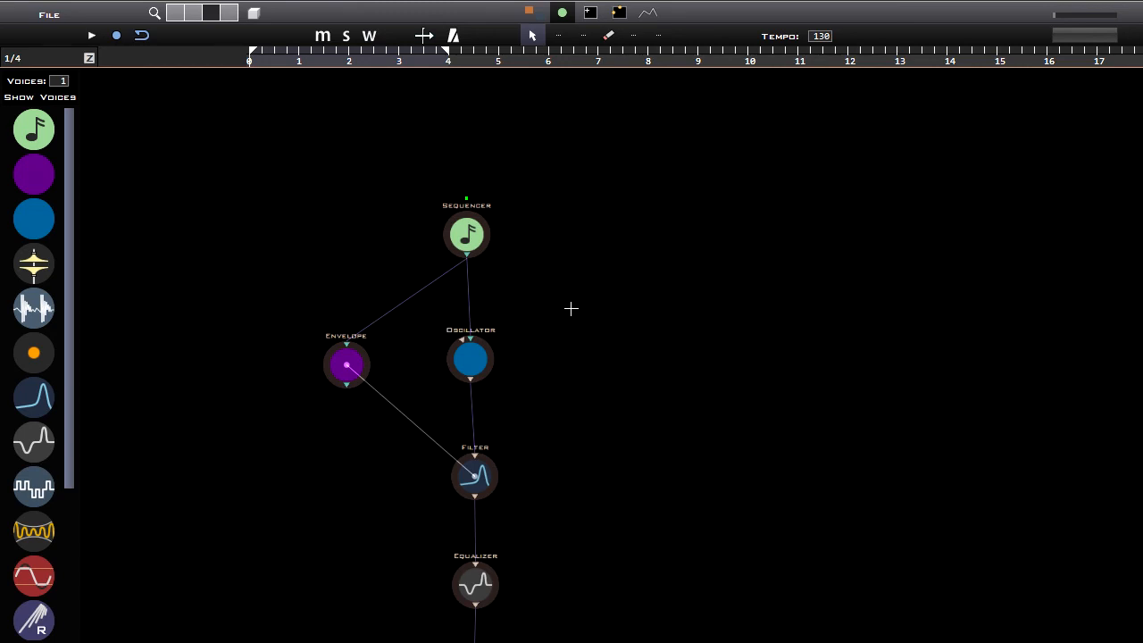
pyautogui.moveTo(33, 219); pyautogui.dragTo(573, 356)
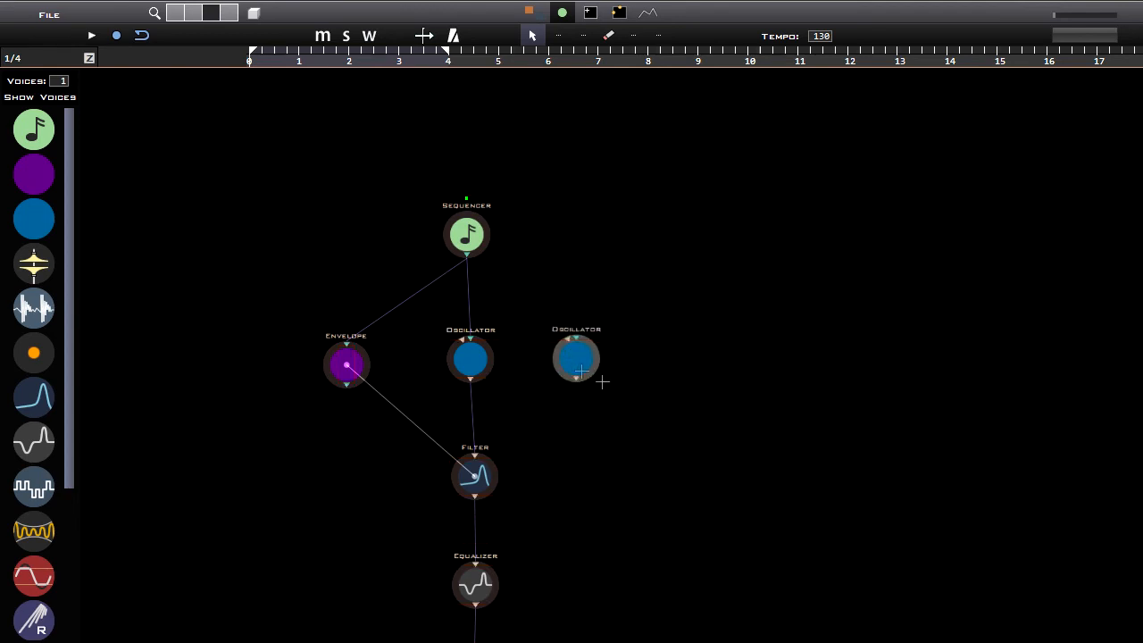
# - Wire the second Oscillator into the chain, from the Sequencer's output to its input and from its output to the Filter's input
pyautogui.scroll(3, 602, 378)
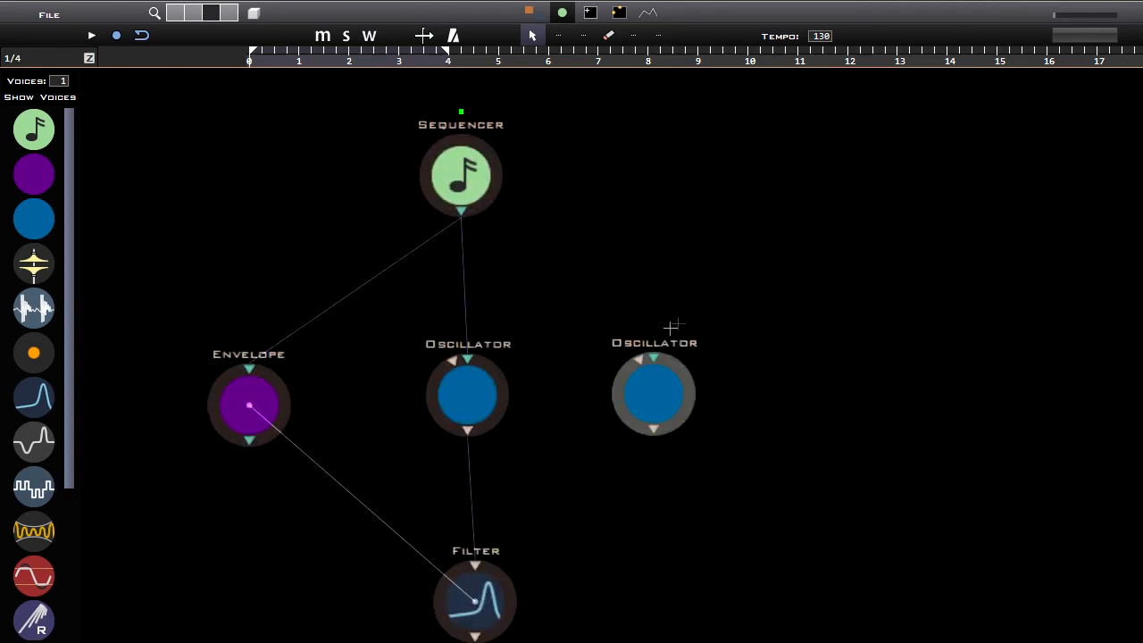
pyautogui.moveTo(655, 356); pyautogui.dragTo(461, 218)
pyautogui.moveTo(746, 438); pyautogui.dragTo(763, 317)
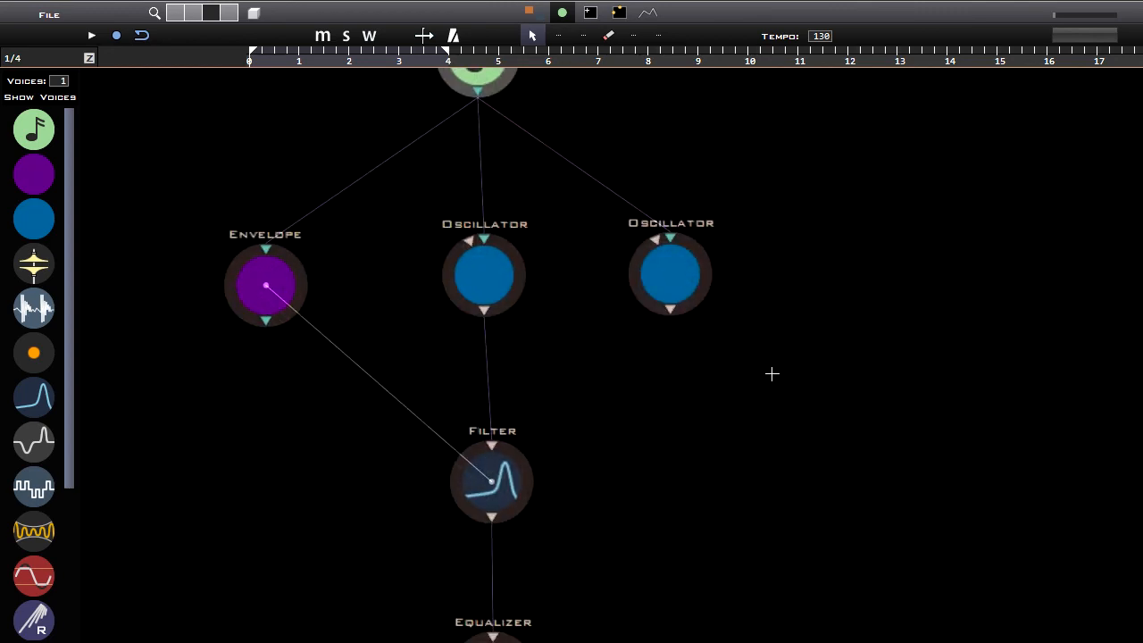
pyautogui.moveTo(771, 374); pyautogui.dragTo(773, 330)
pyautogui.moveTo(673, 261); pyautogui.dragTo(497, 395)
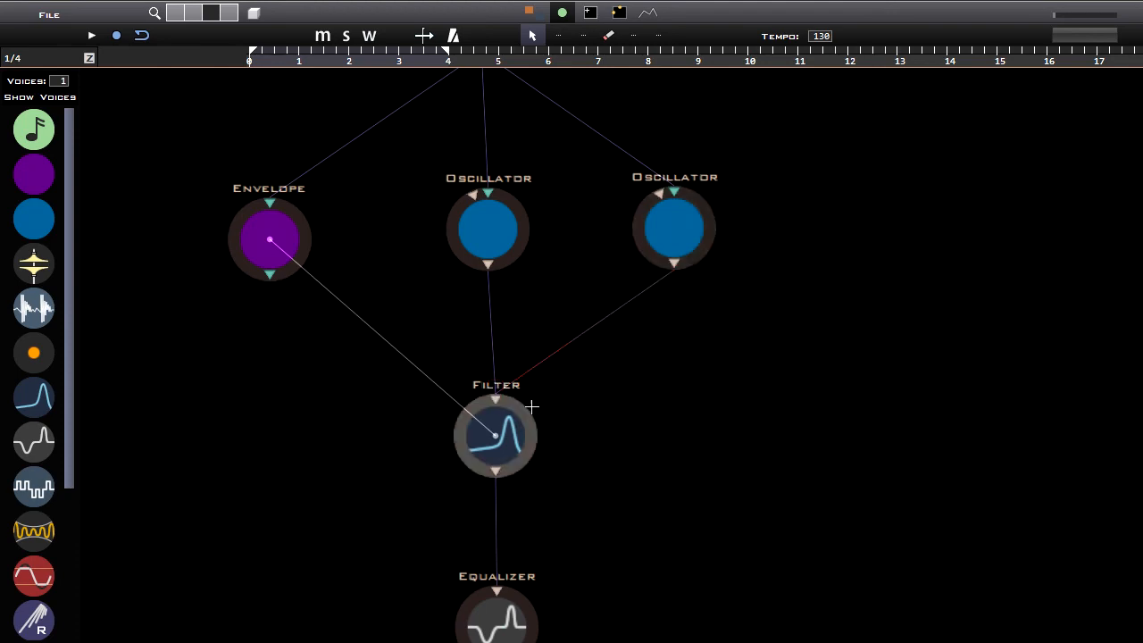
# - Switch to the control view, reshape the second Oscillator's Waveform to a square-like shape and set its Octave to -3.00
pyautogui.click(590, 15)
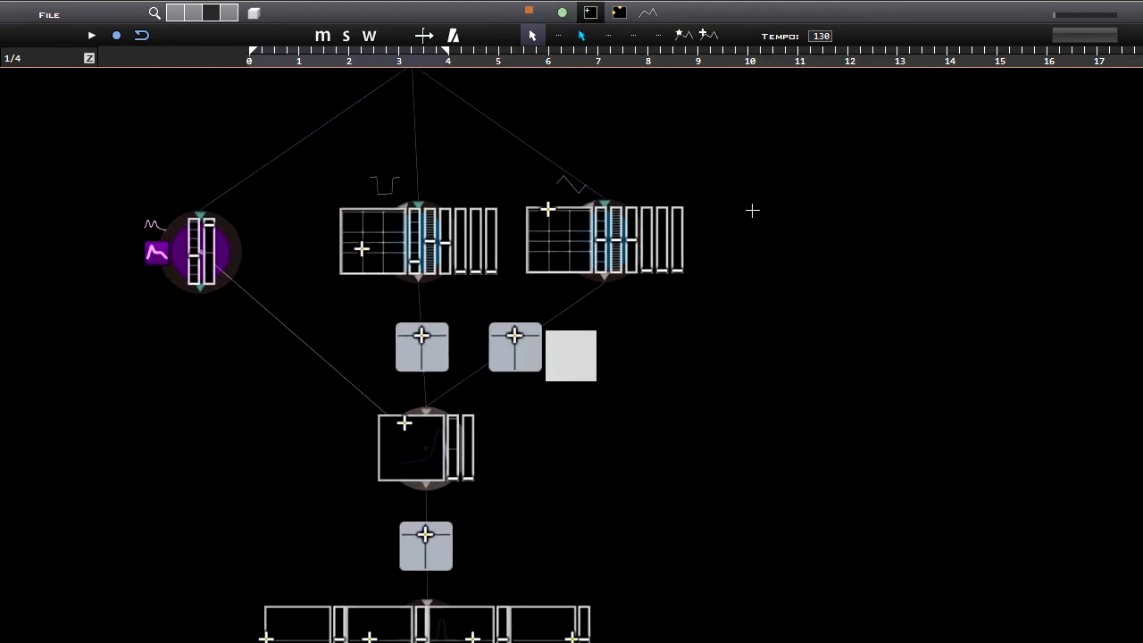
pyautogui.moveTo(392, 272)
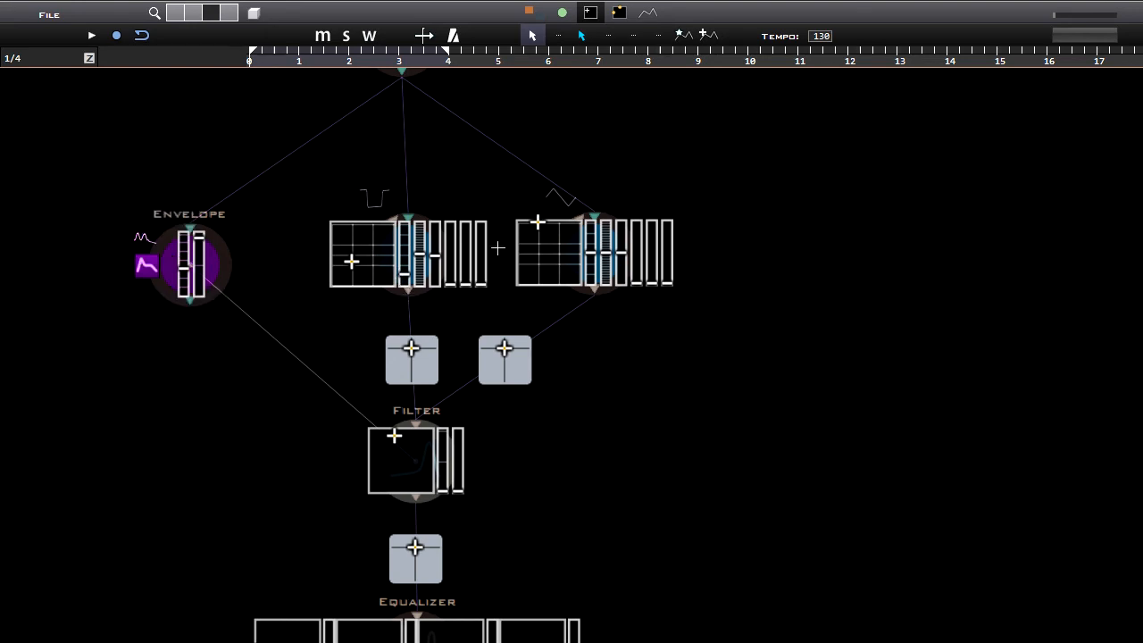
pyautogui.moveTo(532, 271)
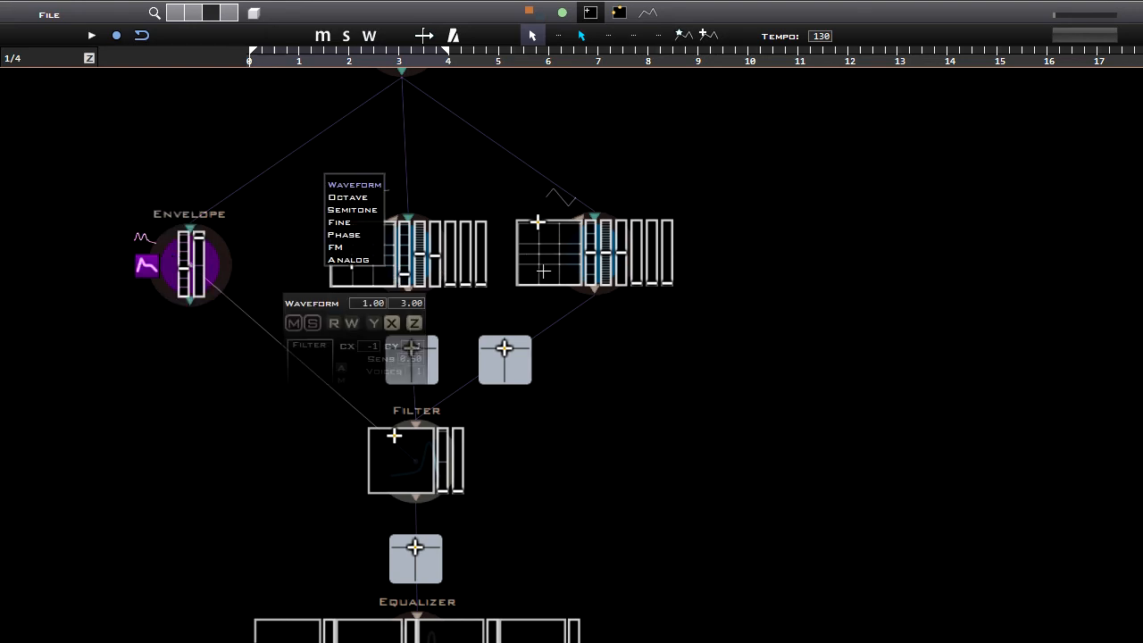
pyautogui.moveTo(565, 252); pyautogui.dragTo(585, 336)
pyautogui.moveTo(592, 257); pyautogui.dragTo(597, 328)
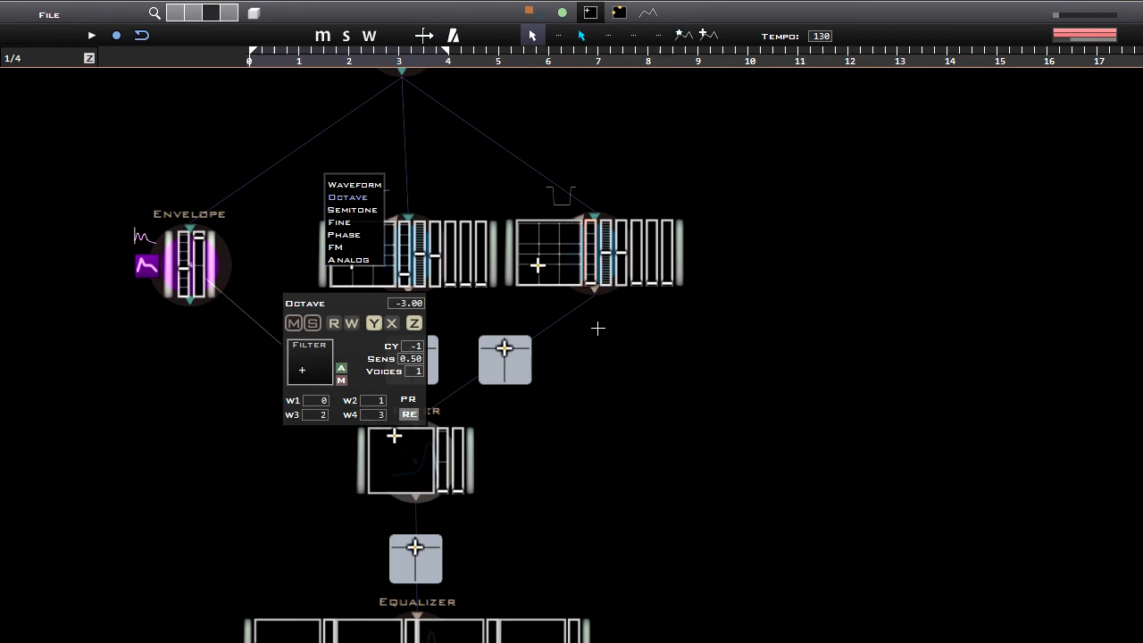
pyautogui.moveTo(541, 267)
pyautogui.mouseDown()
pyautogui.moveTo(554, 262)
pyautogui.moveTo(553, 276)
pyautogui.mouseUp()
pyautogui.moveTo(548, 312); pyautogui.dragTo(641, 294)
pyautogui.moveTo(446, 253); pyautogui.dragTo(449, 261)
# - Lower the Envelope's second slider slightly and set the Filter's Pitch/Res to 70.00 and 0.91
pyautogui.moveTo(521, 455); pyautogui.dragTo(521, 459)
pyautogui.moveTo(300, 343); pyautogui.dragTo(348, 347)
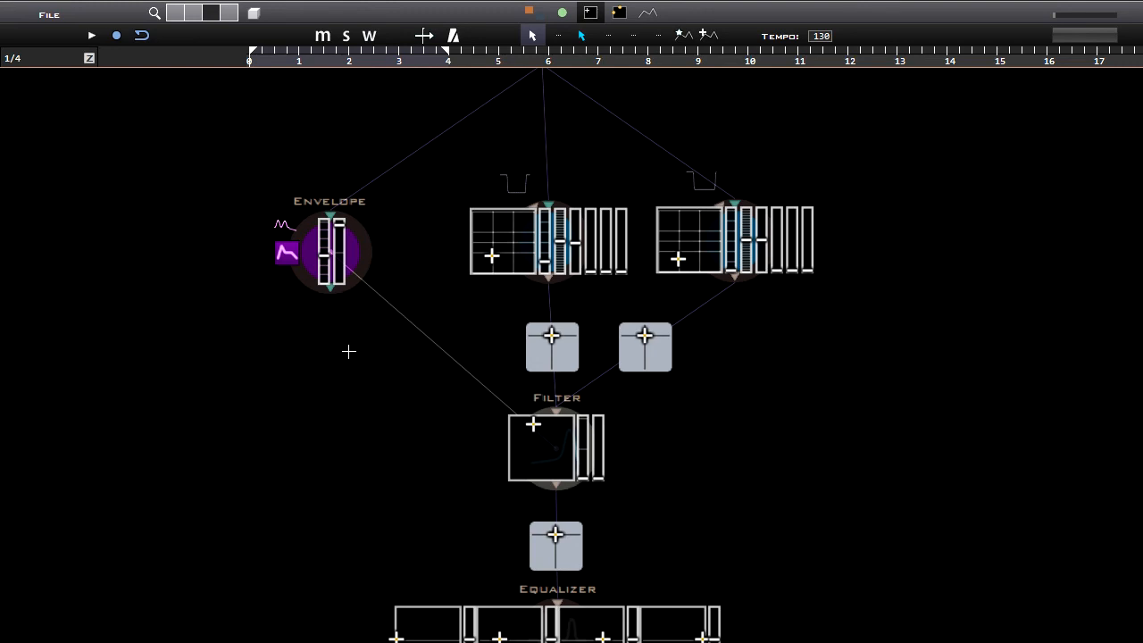
pyautogui.moveTo(341, 264); pyautogui.dragTo(339, 285)
pyautogui.moveTo(556, 466); pyautogui.dragTo(566, 459)
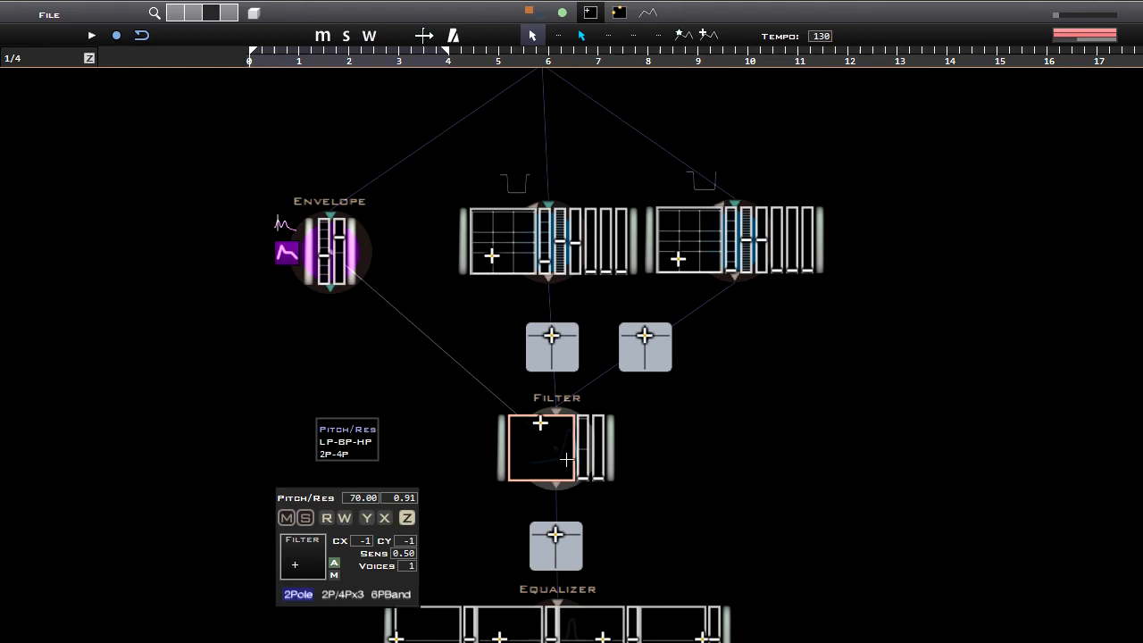
# - Look over the chain down to the Main Out in the control view and in the node view
pyautogui.scroll(-10, 566, 459)
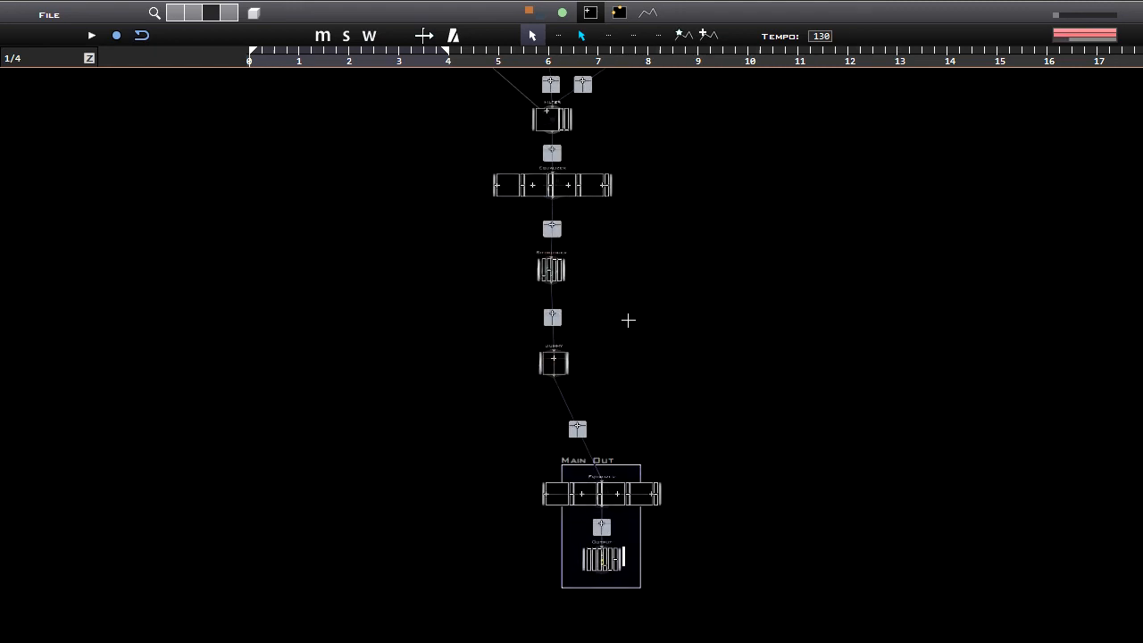
pyautogui.moveTo(632, 326); pyautogui.dragTo(653, 373)
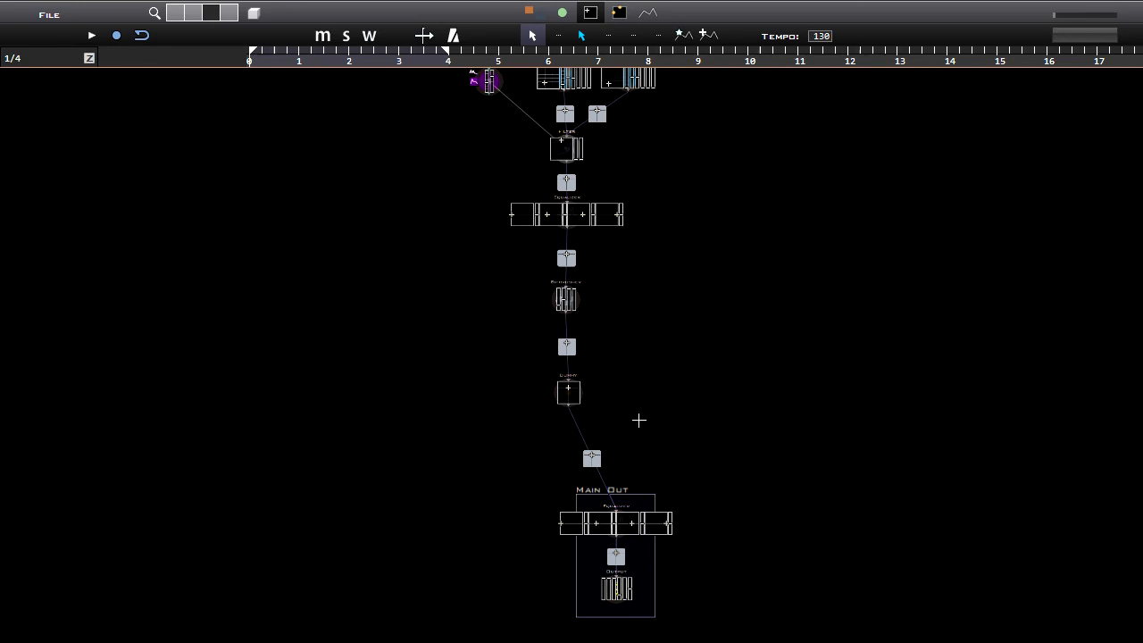
pyautogui.scroll(10, 639, 419)
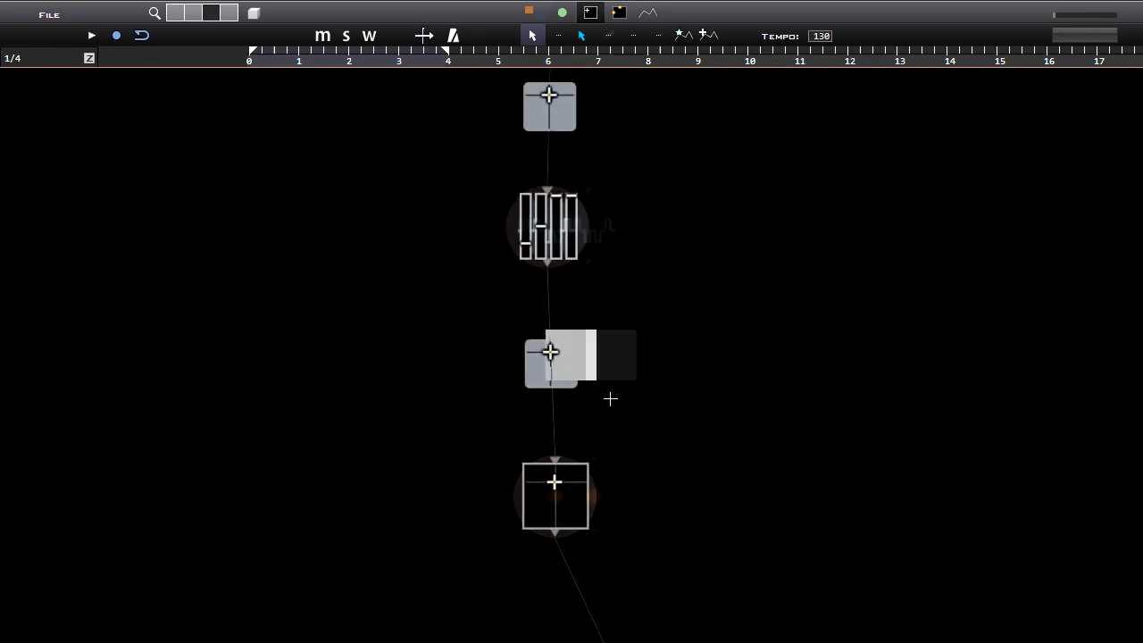
pyautogui.press('2')
pyautogui.scroll(-3, 669, 363)
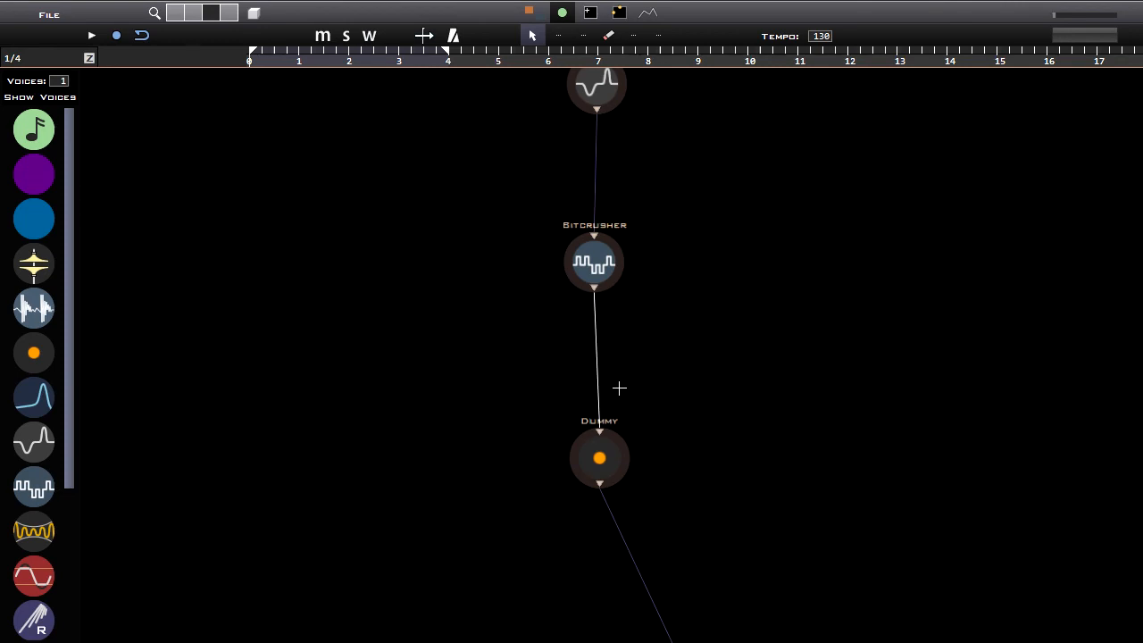
pyautogui.scroll(-3, 401, 340)
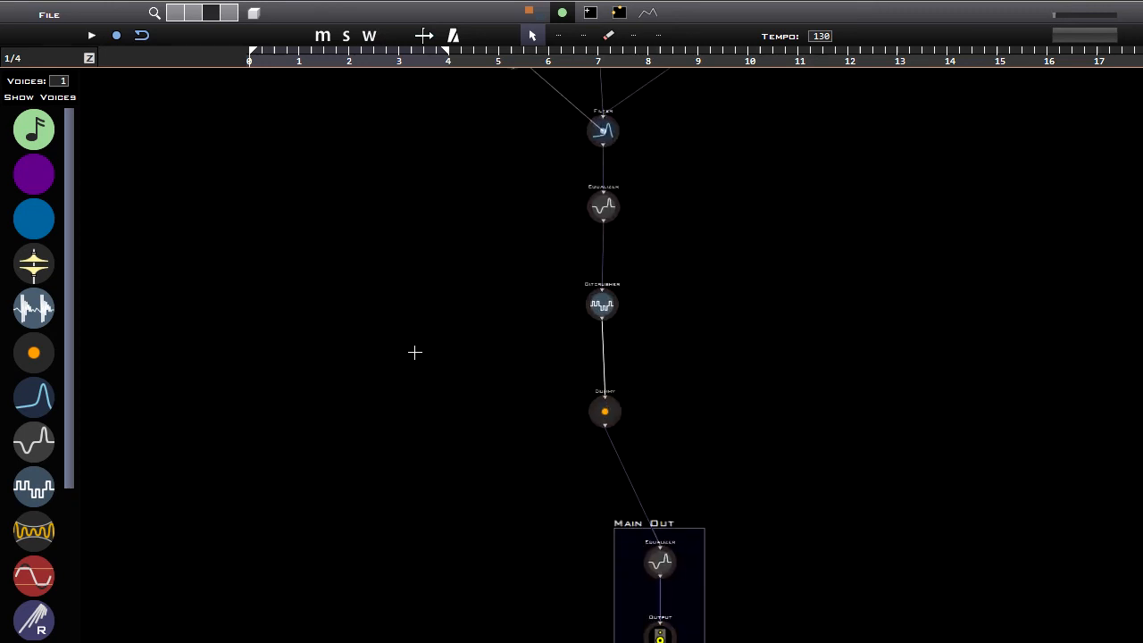
pyautogui.scroll(-2, 402, 326)
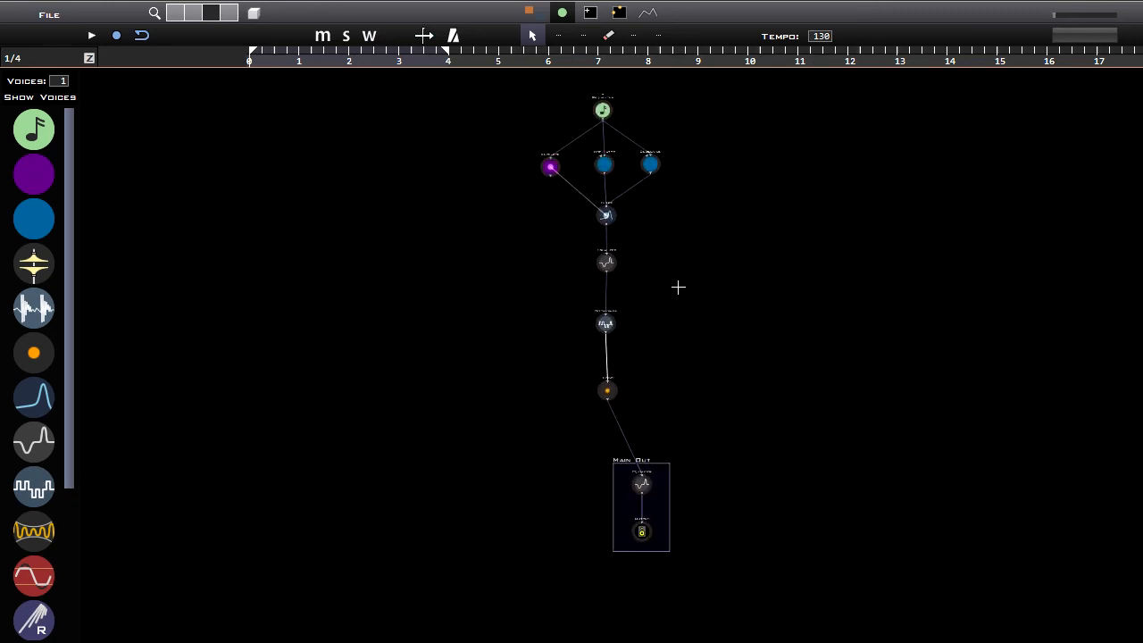
pyautogui.scroll(5, 610, 357)
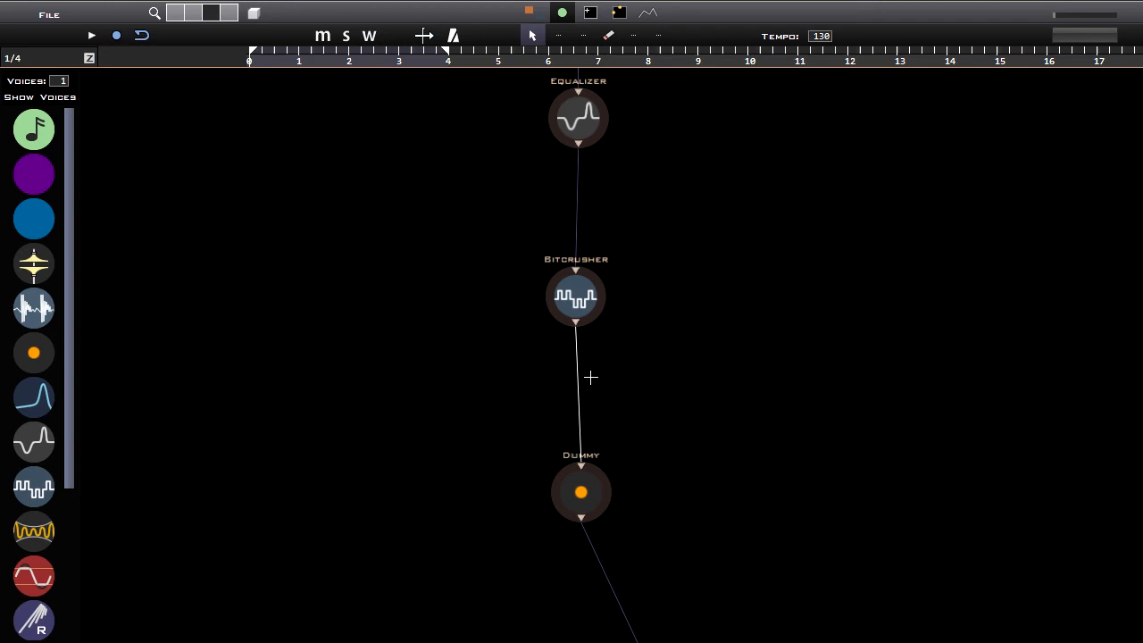
pyautogui.scroll(-4, 591, 378)
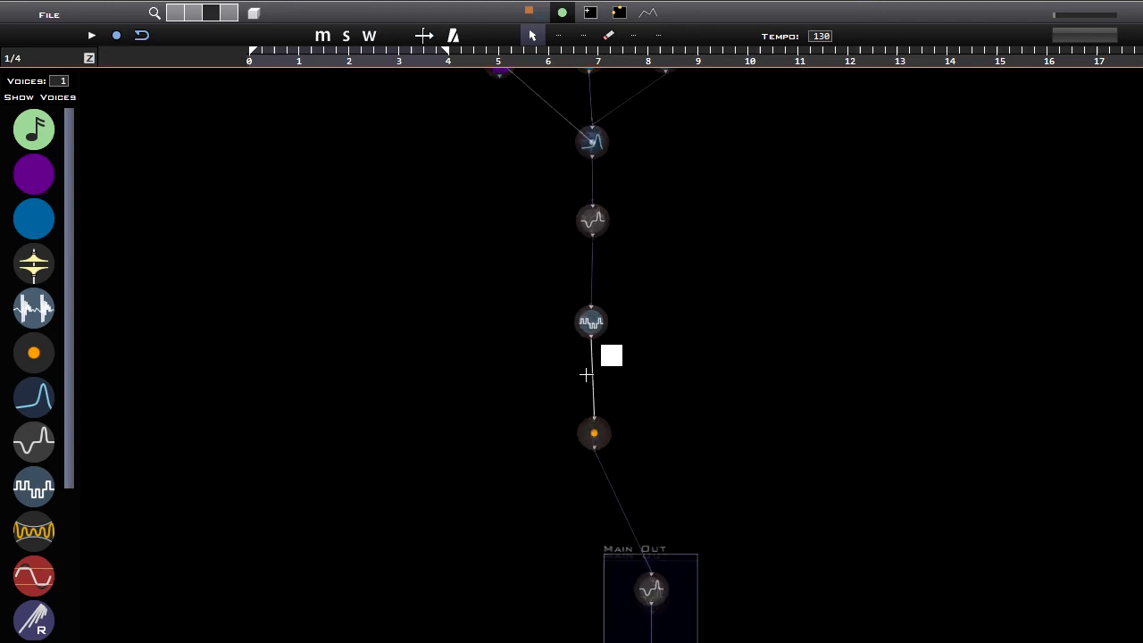
pyautogui.moveTo(647, 268); pyautogui.dragTo(580, 336)
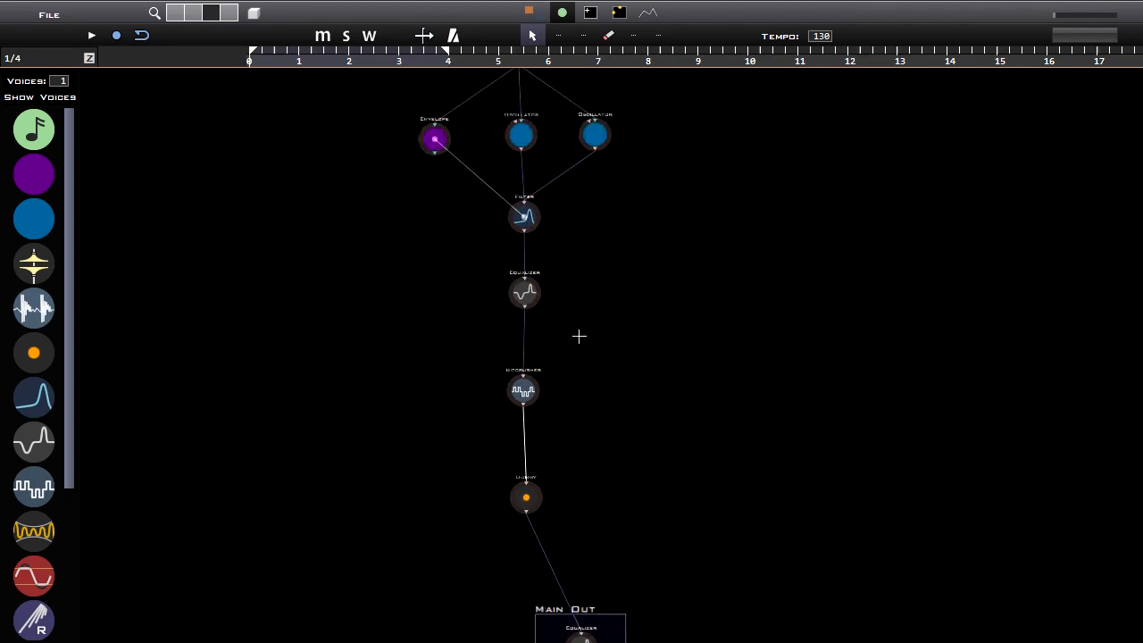
pyautogui.scroll(-2, 612, 356)
# - Add the Bass_VowelFRSplit04 preset beside the synth and connect its final Dummy to the Main Out's Equalizer
pyautogui.press('1')
pyautogui.moveTo(783, 278); pyautogui.dragTo(666, 334)
pyautogui.moveTo(767, 389); pyautogui.dragTo(736, 359)
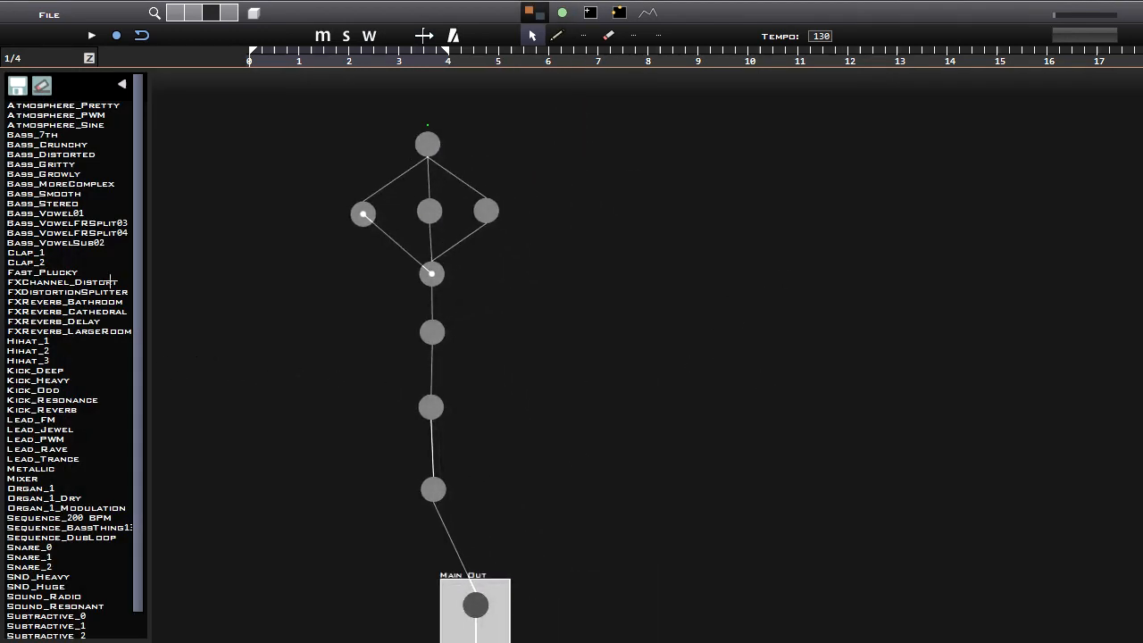
pyautogui.moveTo(64, 233); pyautogui.dragTo(655, 227)
pyautogui.scroll(2, 677, 296)
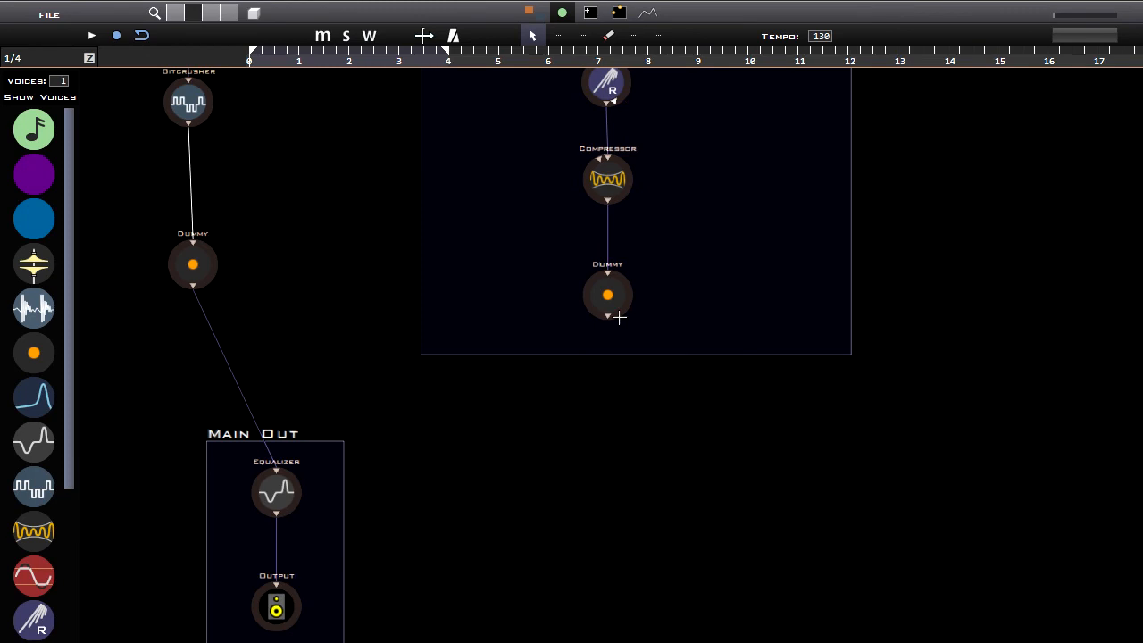
pyautogui.moveTo(613, 319); pyautogui.dragTo(275, 473)
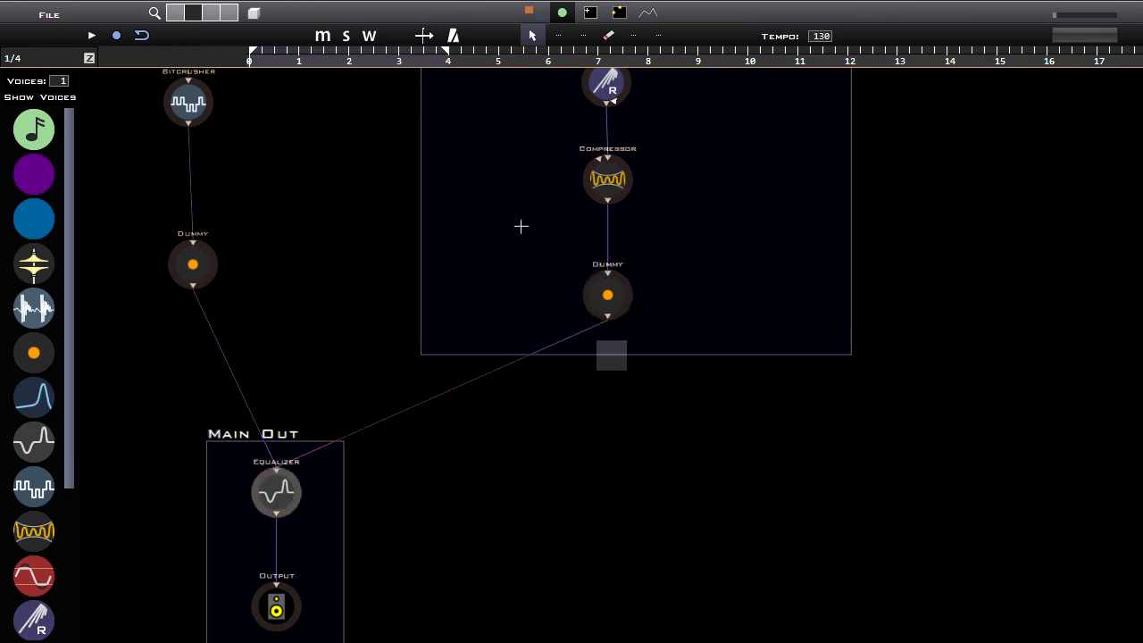
# - Examine the node layout of the Bass_VowelFRSplit04 preset, including its three parallel Filters, and compare it with the basic synth
pyautogui.moveTo(516, 236); pyautogui.dragTo(494, 457)
pyautogui.moveTo(463, 242); pyautogui.dragTo(484, 479)
pyautogui.moveTo(467, 321); pyautogui.dragTo(478, 463)
pyautogui.moveTo(621, 323); pyautogui.dragTo(612, 480)
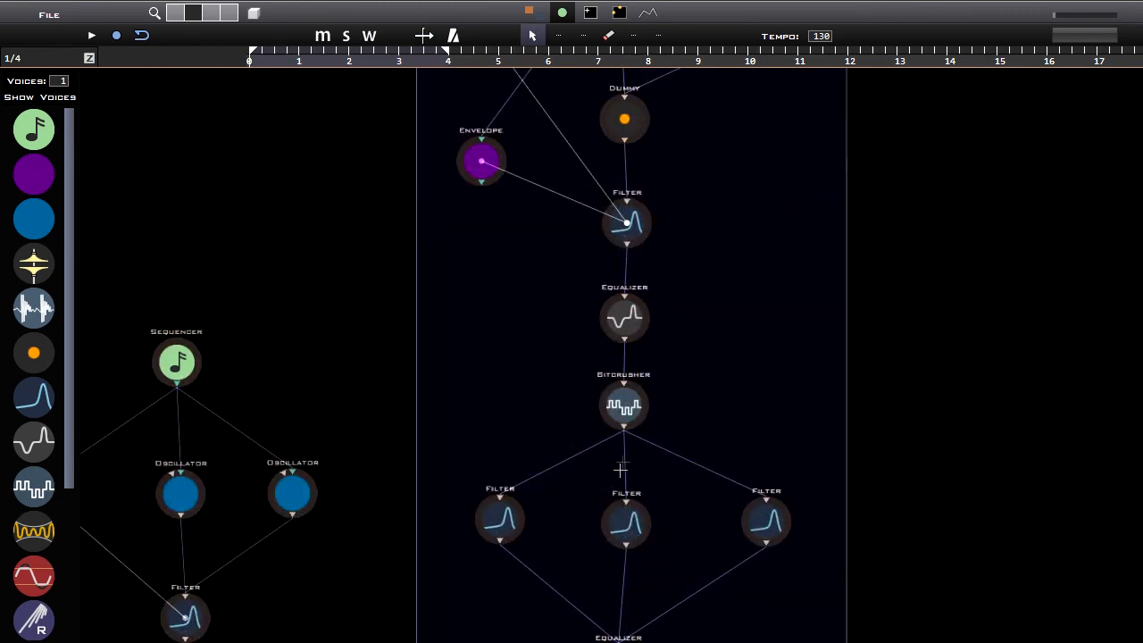
pyautogui.scroll(-3, 612, 479)
pyautogui.moveTo(487, 497); pyautogui.dragTo(538, 279)
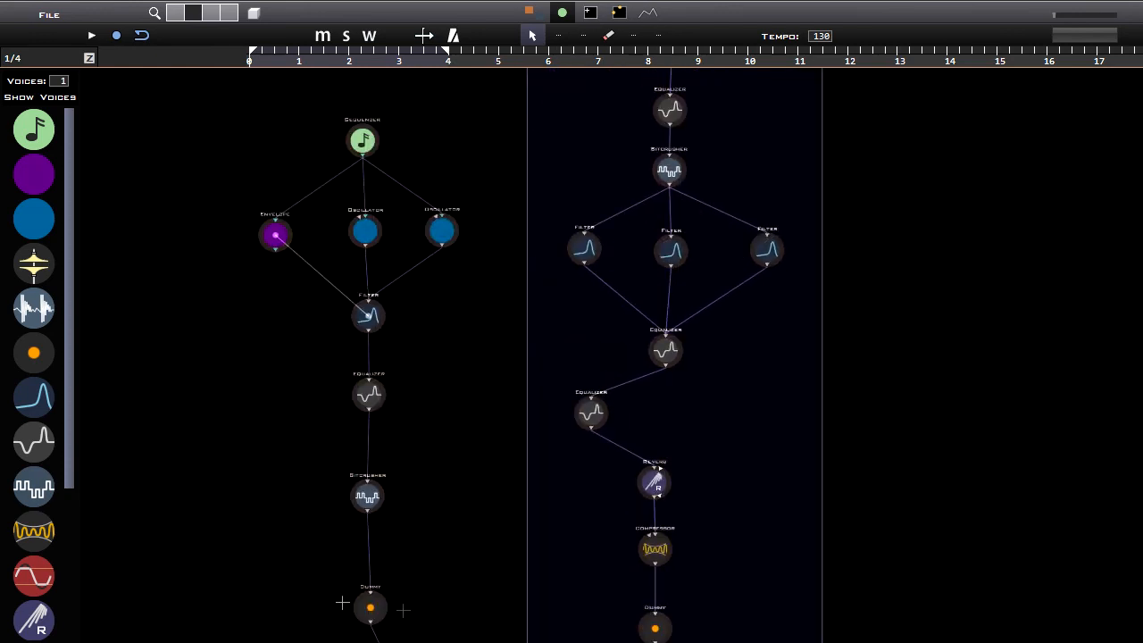
pyautogui.moveTo(681, 271); pyautogui.dragTo(653, 340)
pyautogui.scroll(3, 626, 377)
pyautogui.scroll(2, 643, 340)
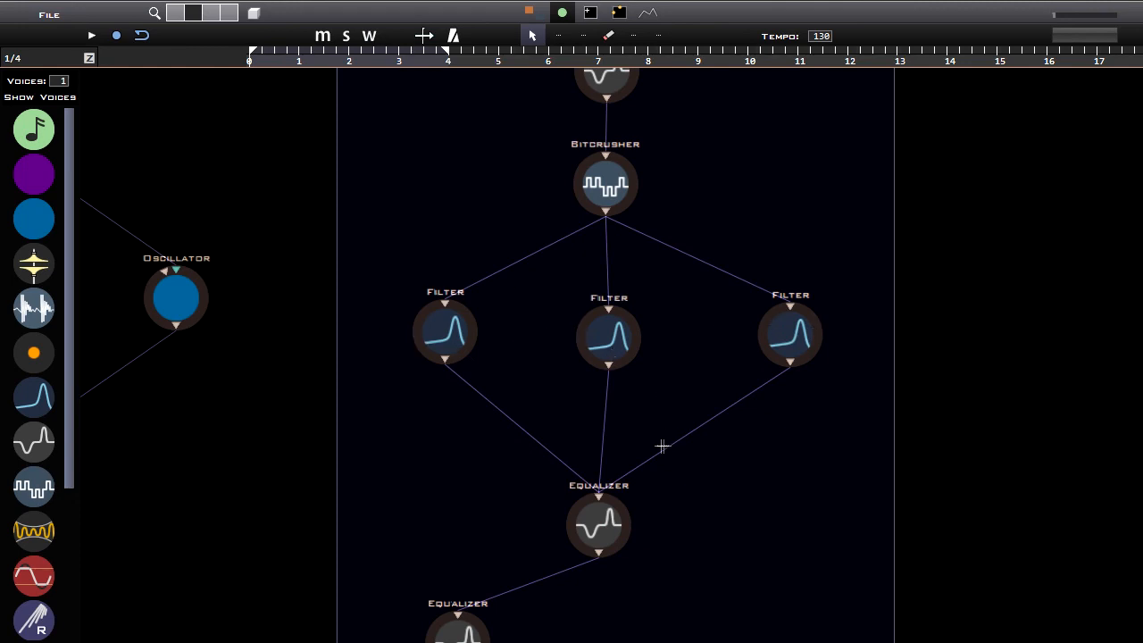
pyautogui.scroll(-5, 663, 446)
pyautogui.moveTo(628, 309); pyautogui.dragTo(633, 350)
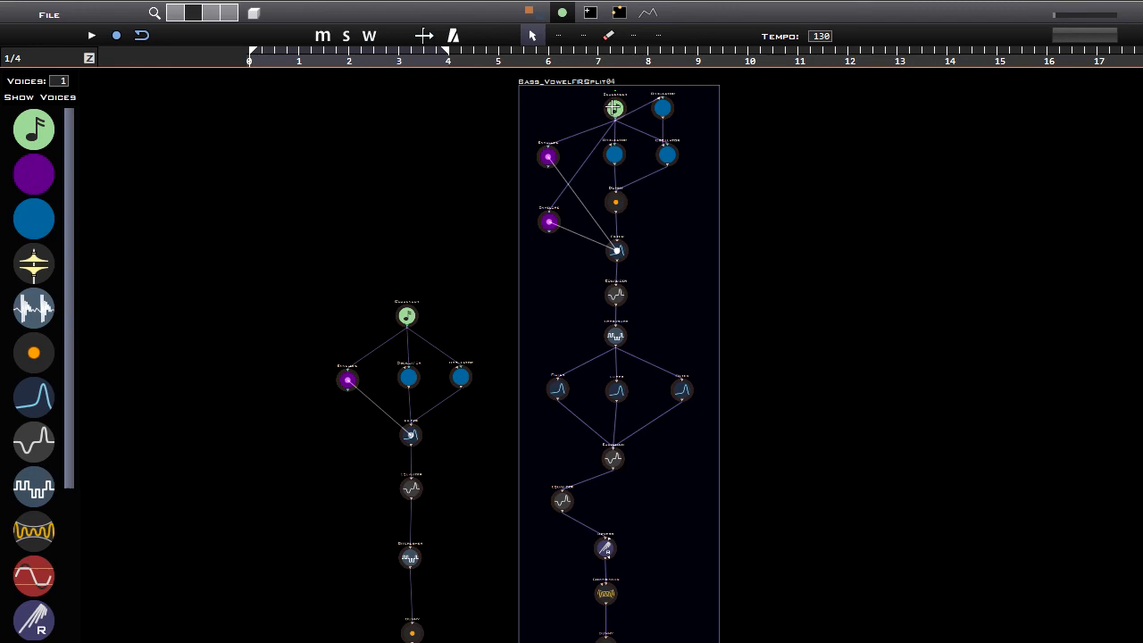
pyautogui.click(615, 108)
pyautogui.scroll(-3, 710, 188)
pyautogui.moveTo(708, 600); pyautogui.dragTo(698, 491)
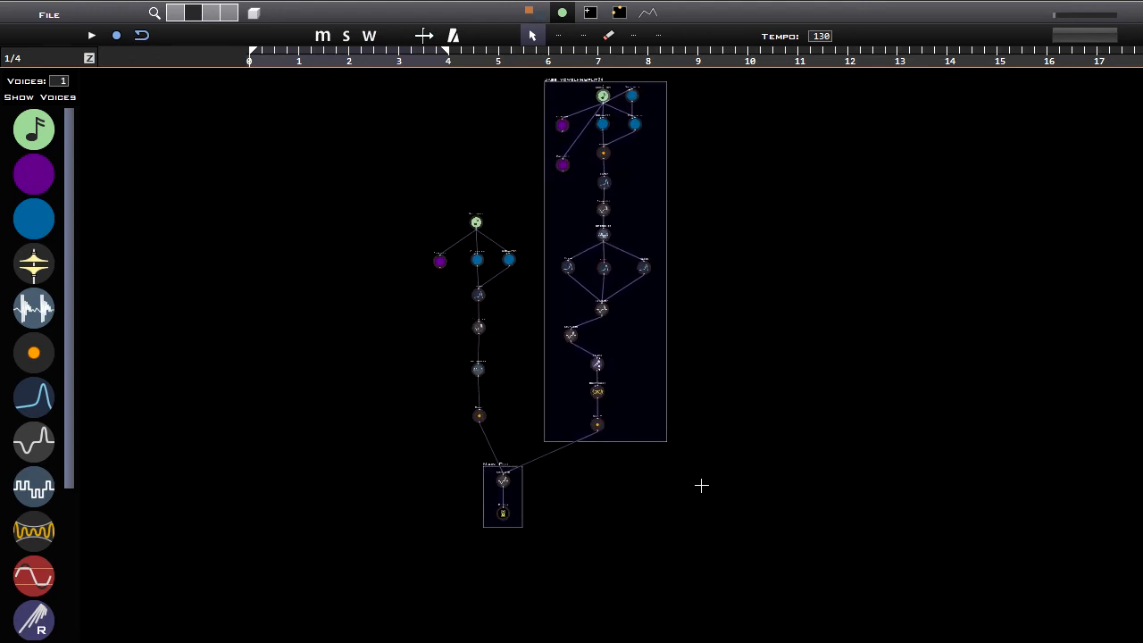